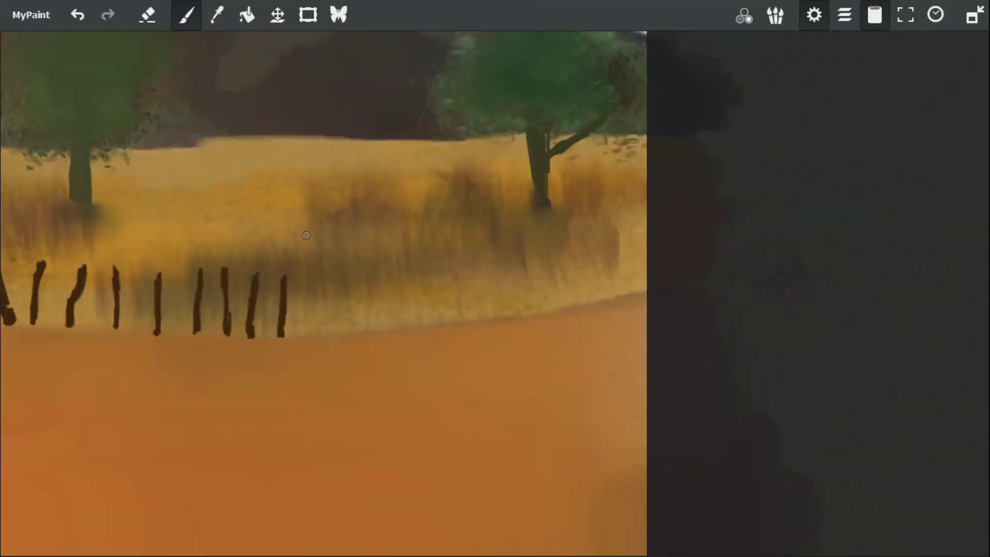
Paint the remaining dark brown fence posts along the field's edge, continuing the row to the canvas's right border.
left_click_drag(312, 335, 308, 279)
mouse_move(309, 326)
left_mouse_down()
mouse_move(343, 291)
mouse_move(343, 273)
mouse_move(346, 334)
mouse_move(381, 310)
mouse_move(384, 273)
mouse_move(379, 330)
mouse_move(412, 320)
mouse_move(411, 263)
mouse_move(411, 310)
mouse_move(448, 304)
mouse_move(449, 281)
mouse_move(451, 308)
mouse_move(446, 240)
mouse_move(456, 316)
mouse_move(453, 289)
left_mouse_up()
mouse_move(482, 318)
left_mouse_down()
mouse_move(480, 245)
mouse_move(486, 324)
left_mouse_up()
mouse_move(529, 316)
left_mouse_down()
mouse_move(526, 248)
mouse_move(528, 309)
mouse_move(527, 278)
mouse_move(528, 310)
mouse_move(569, 296)
mouse_move(569, 273)
mouse_move(571, 303)
mouse_move(567, 231)
mouse_move(565, 255)
left_mouse_up()
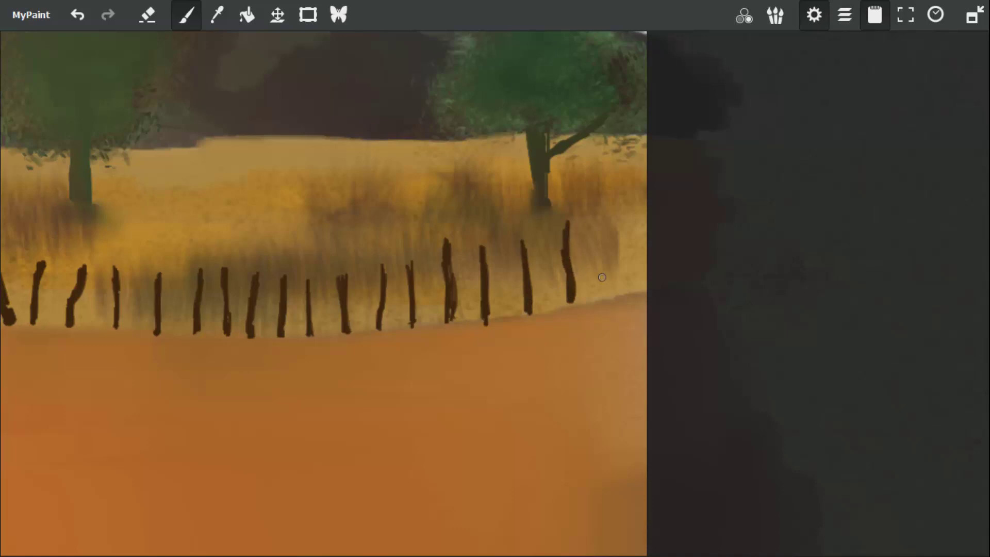
mouse_move(621, 296)
left_mouse_down()
mouse_move(623, 210)
mouse_move(621, 274)
left_mouse_up()
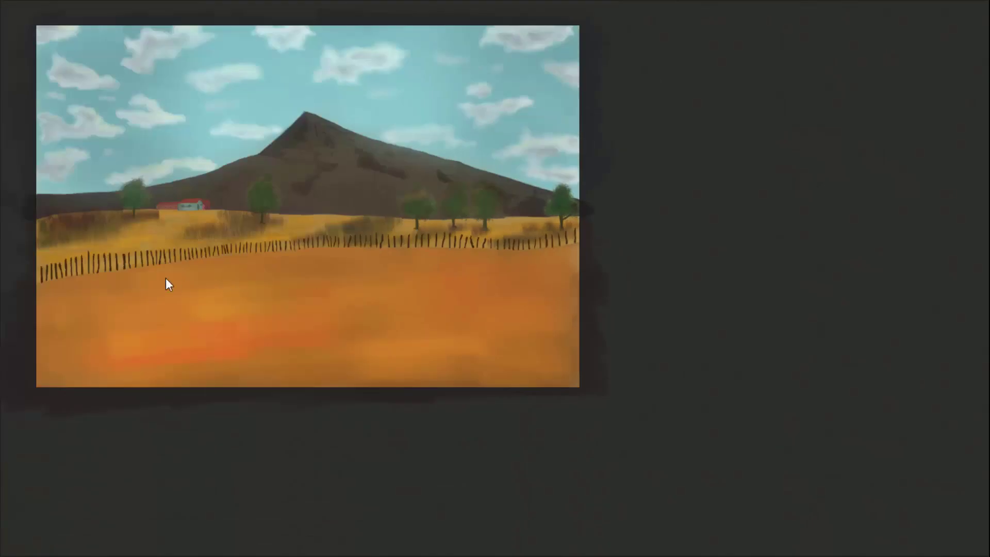
Increase the PenBrush size slightly and test it with a short stroke on the scratchpad.
key("Tab")
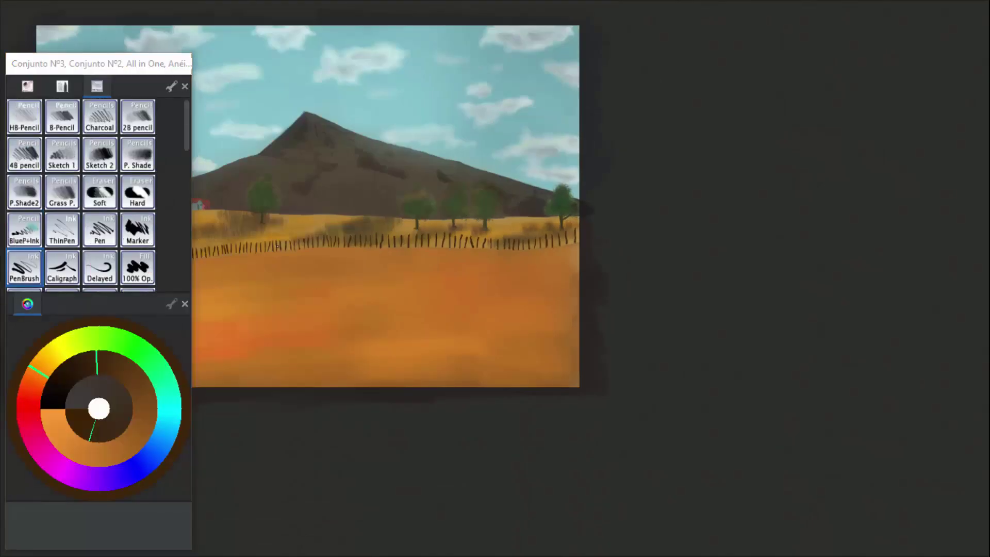
scroll(473, 251, "down", 5)
scroll(438, 255, "up", 5)
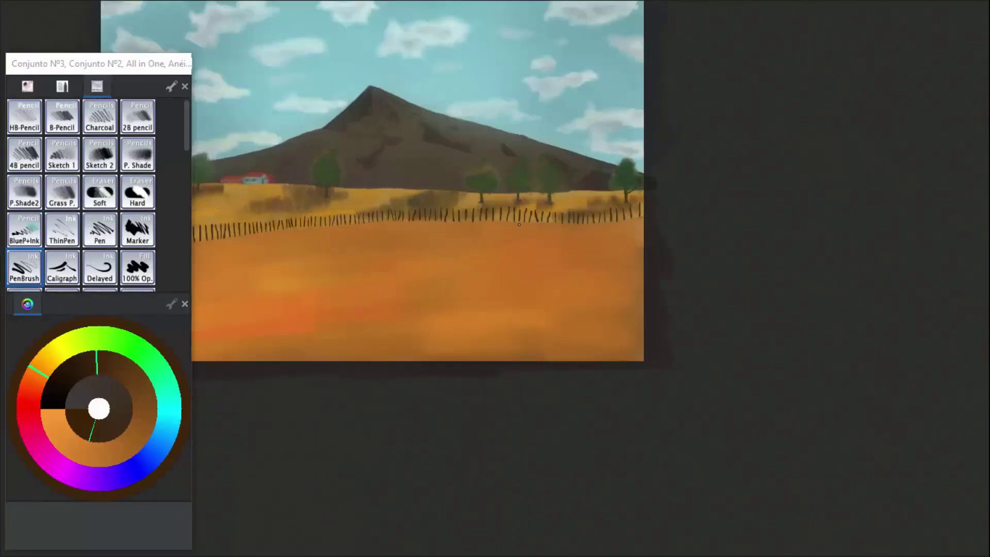
left_click_drag(557, 224, 715, 209)
scroll(389, 216, "up", 4)
left_click_drag(254, 234, 426, 228)
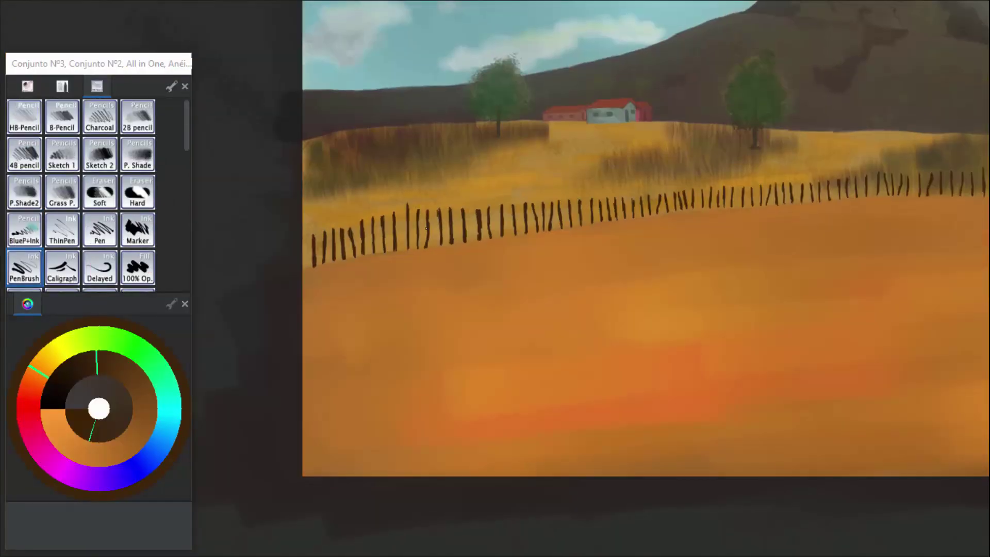
scroll(426, 227, "up", 2)
key("Tab")
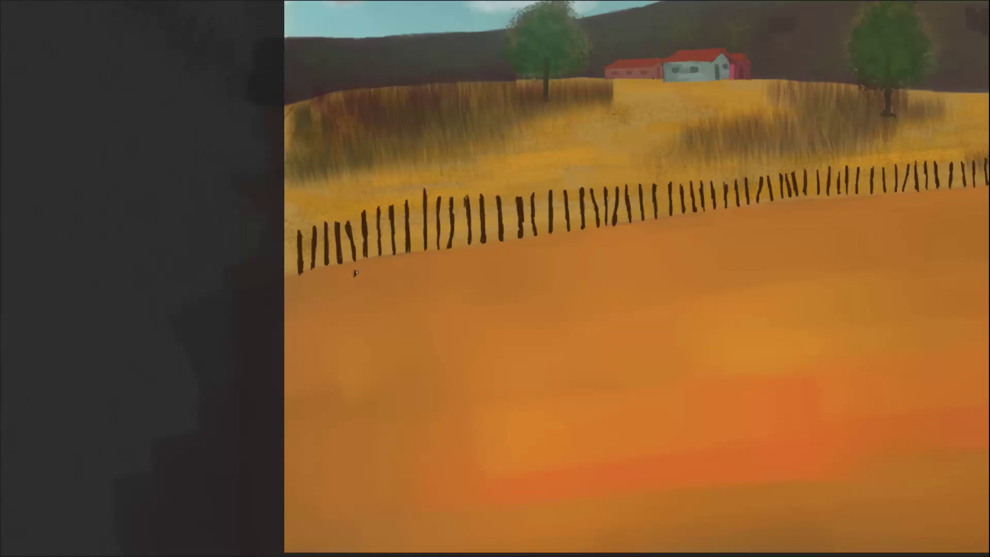
key("Tab")
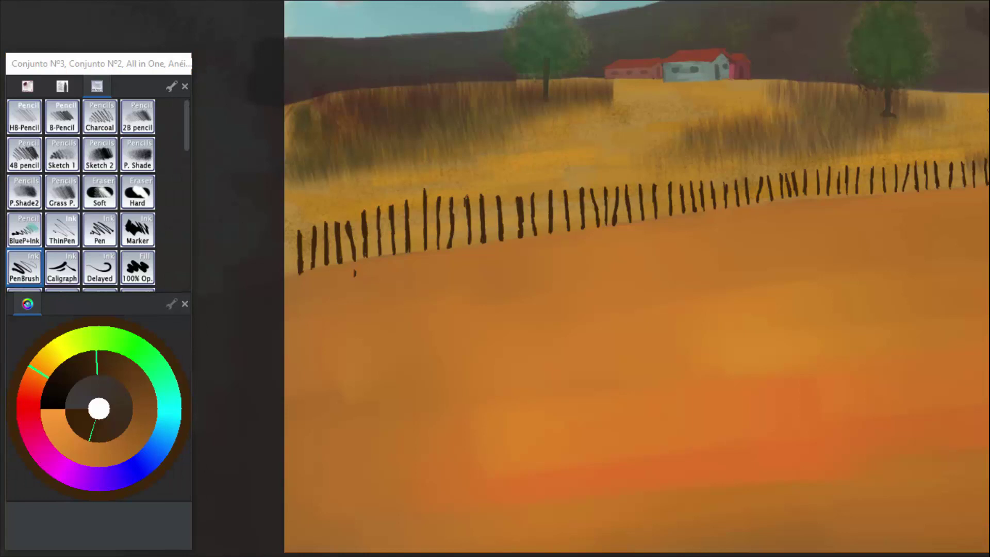
mouse_move(988, 110)
left_click_drag(888, 241, 904, 241)
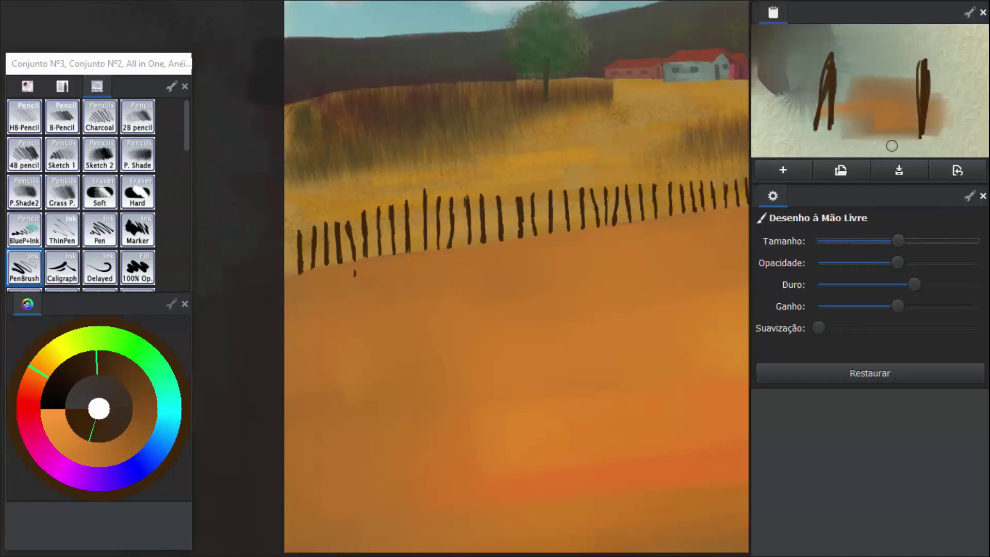
left_click_drag(876, 81, 909, 110)
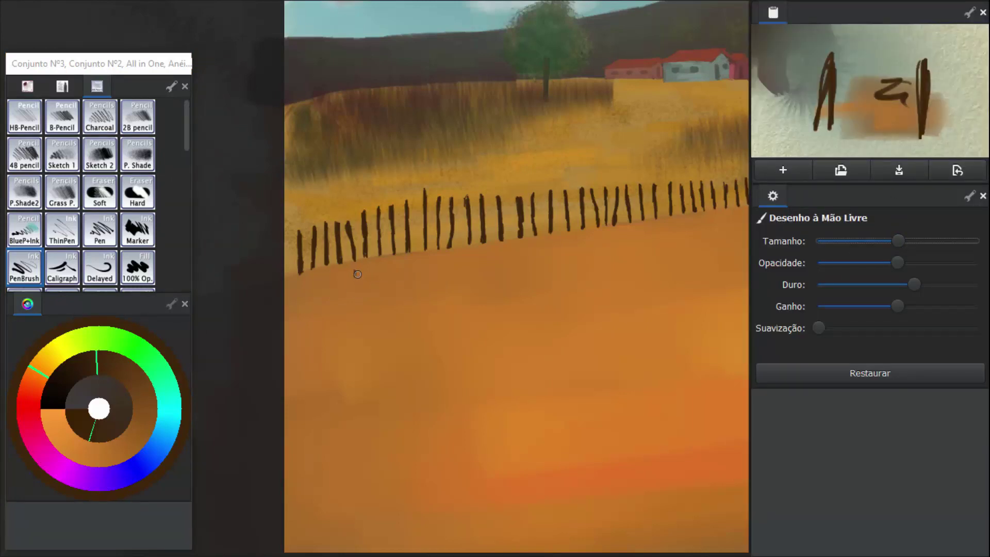
Paint a dark brown tree trunk with a forked top in front of the fence's left end.
left_click(356, 273)
left_click_drag(358, 272, 345, 202)
mouse_move(356, 220)
left_mouse_down()
mouse_move(373, 188)
mouse_move(366, 197)
left_mouse_up()
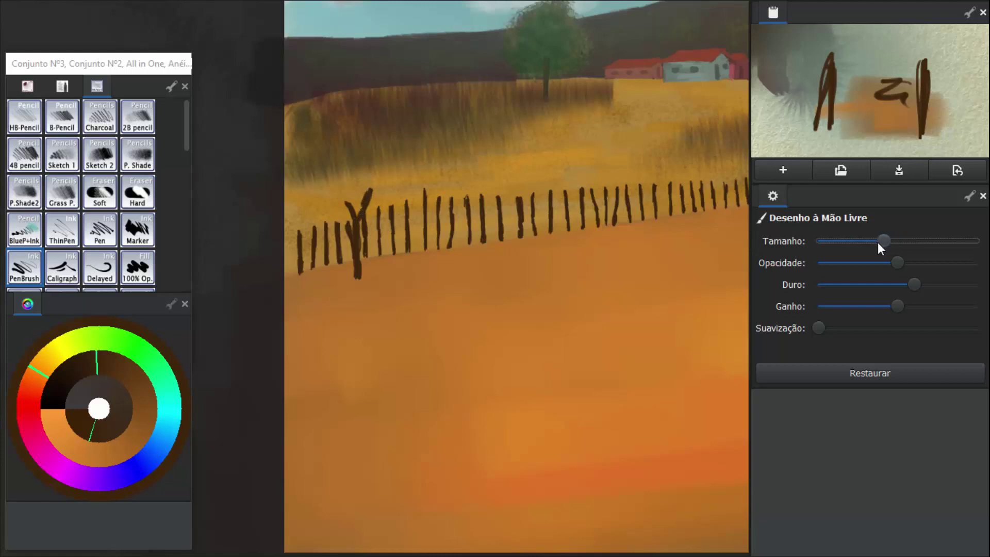
Reduce the brush size and paint thin bare branches spreading from both sides of the tree's fork.
left_click_drag(891, 134, 910, 129)
mouse_move(368, 190)
left_mouse_down()
mouse_move(397, 173)
mouse_move(371, 191)
mouse_move(415, 167)
mouse_move(364, 196)
mouse_move(387, 147)
mouse_move(386, 164)
mouse_move(402, 144)
mouse_move(385, 166)
mouse_move(413, 149)
left_mouse_up()
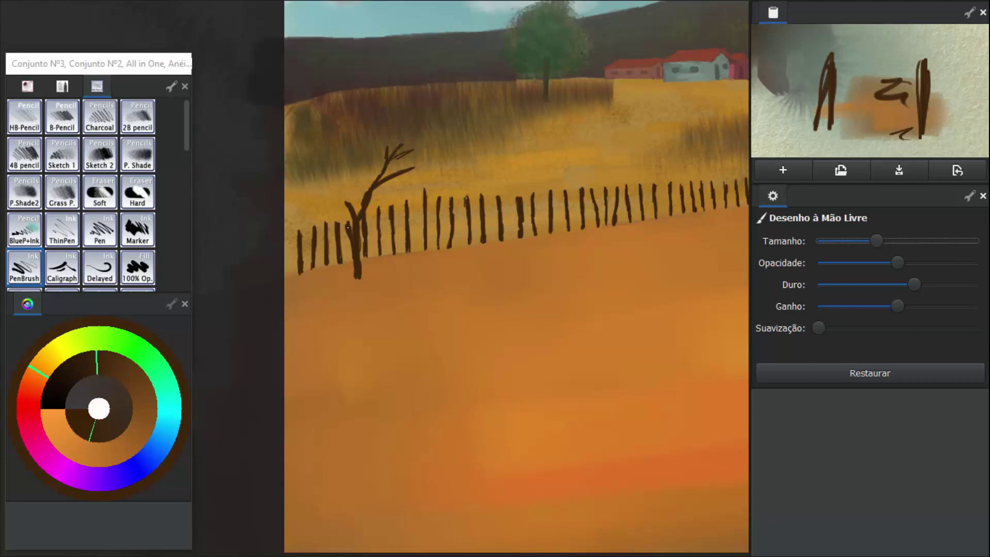
left_click_drag(347, 206, 316, 174)
left_click_drag(341, 201, 315, 195)
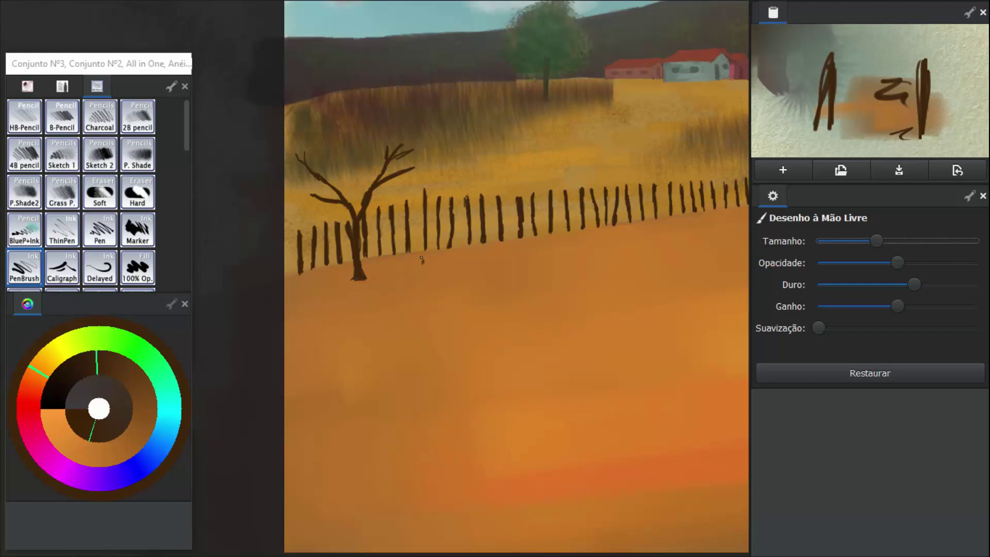
Paint a second bare tree beside the first, with a slim trunk and main branches on both sides.
mouse_move(421, 258)
left_mouse_down()
mouse_move(416, 249)
mouse_move(418, 196)
mouse_move(415, 228)
left_mouse_up()
left_click_drag(423, 190, 463, 153)
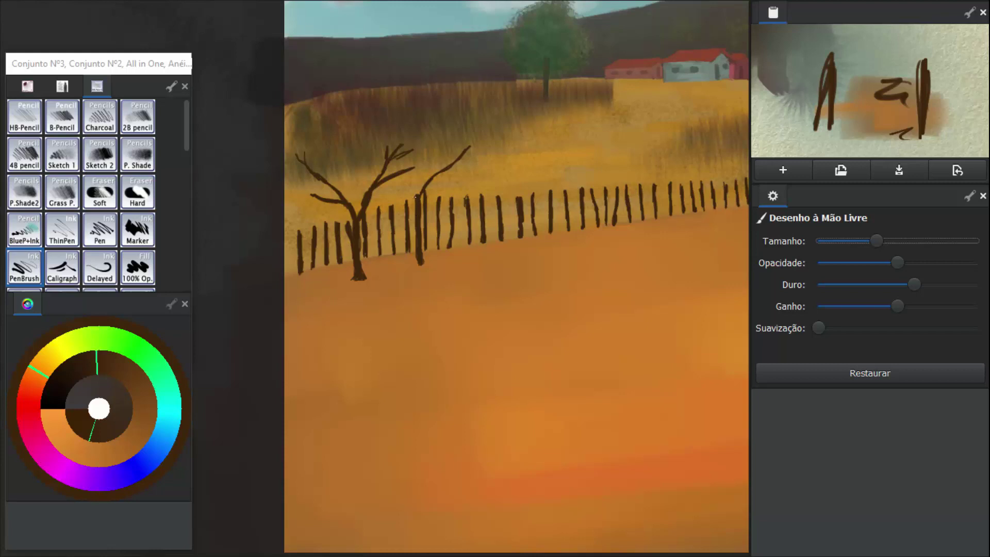
mouse_move(394, 185)
left_mouse_down()
mouse_move(413, 195)
mouse_move(388, 183)
mouse_move(420, 170)
left_mouse_up()
left_click_drag(475, 152, 418, 200)
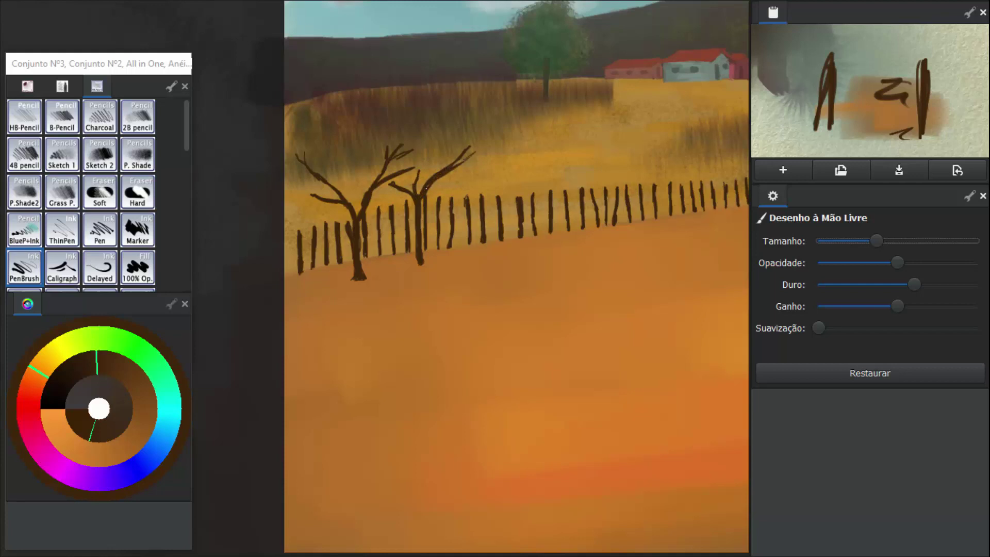
Thicken the second tree's trunk, widen its base, and add upper twigs and extended branch tips.
left_click_drag(420, 258, 417, 254)
mouse_move(421, 171)
left_mouse_down()
mouse_move(419, 147)
mouse_move(418, 174)
mouse_move(427, 141)
mouse_move(438, 146)
left_mouse_up()
mouse_move(408, 188)
left_mouse_down()
mouse_move(393, 181)
mouse_move(412, 190)
left_mouse_up()
mouse_move(494, 148)
left_mouse_down()
mouse_move(462, 164)
mouse_move(478, 154)
left_mouse_up()
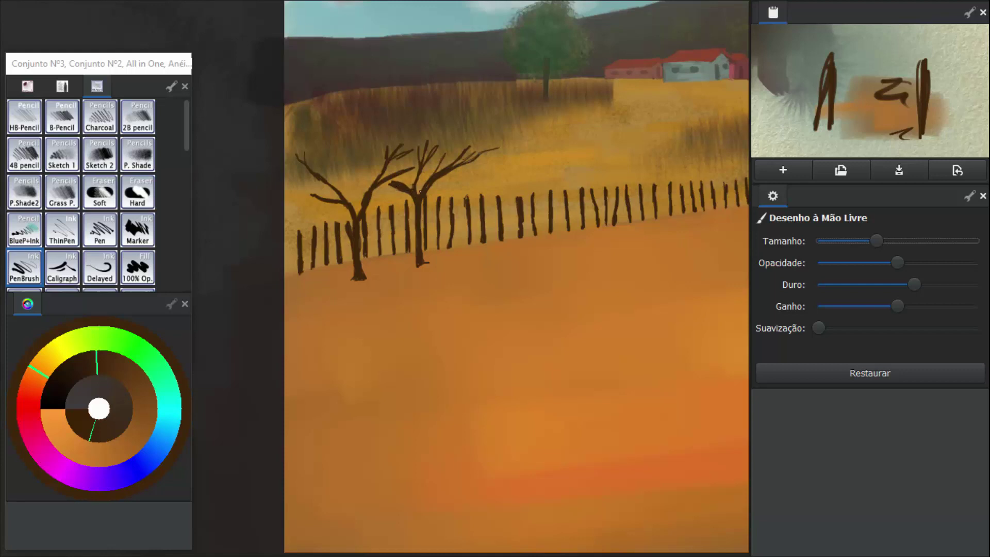
left_click_drag(416, 203, 414, 199)
left_click_drag(419, 237, 415, 233)
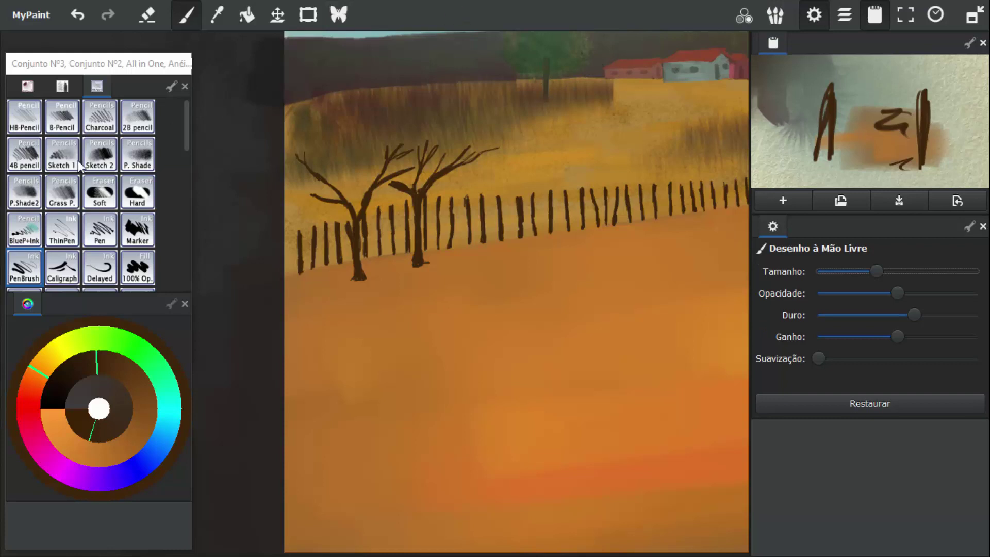
Select the Splats 6 brush and test it with a dense patch on the scratchpad.
left_click_drag(186, 126, 166, 278)
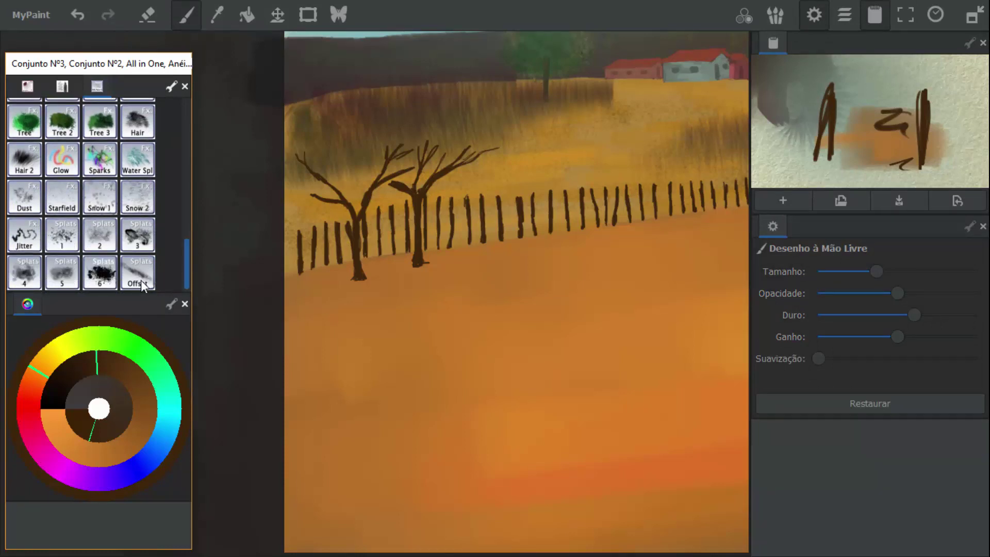
left_click(100, 272)
mouse_move(854, 117)
left_mouse_down()
mouse_move(893, 123)
mouse_move(912, 96)
mouse_move(939, 124)
left_mouse_up()
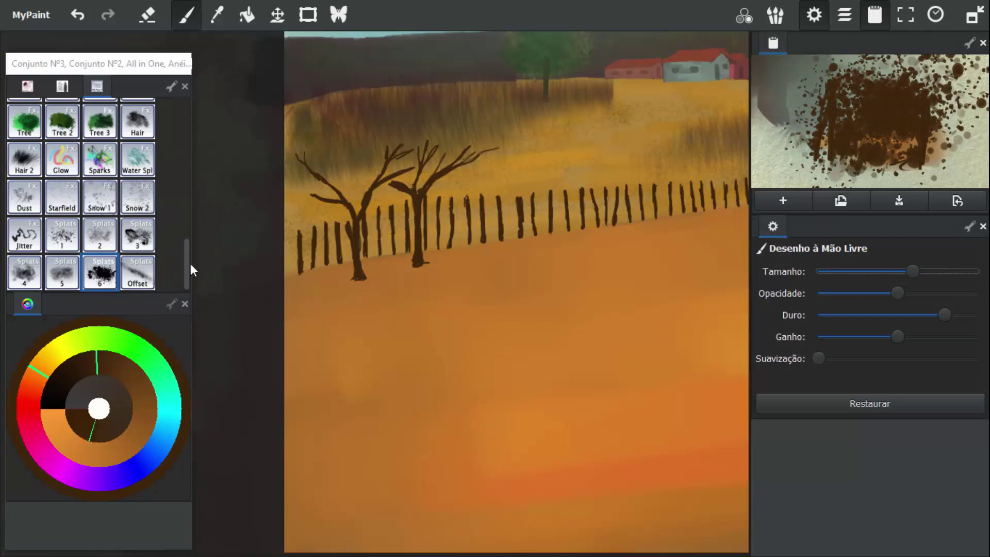
Try Sketch 2 and an airbrush from the second brush set, testing on the scratchpad.
left_click_drag(188, 265, 182, 135)
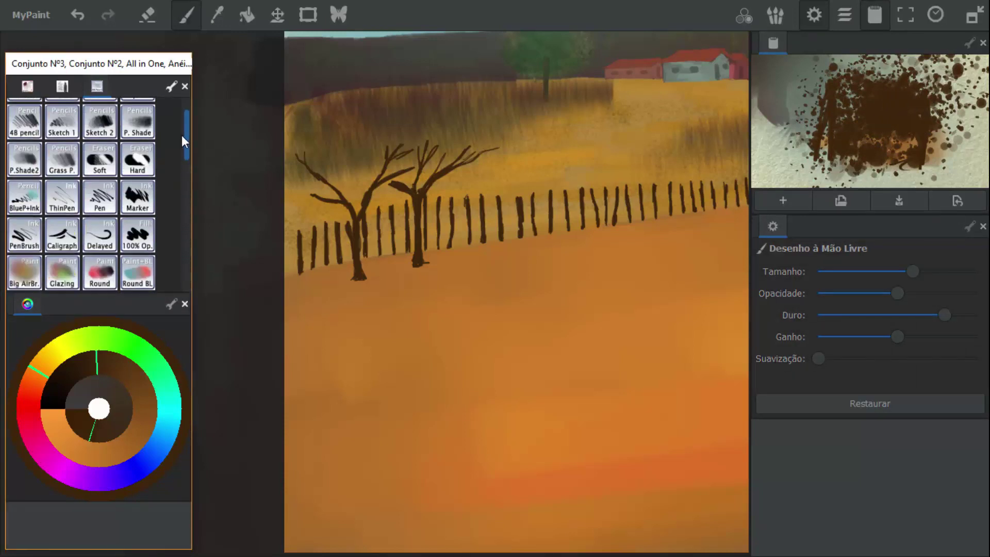
left_click(114, 155)
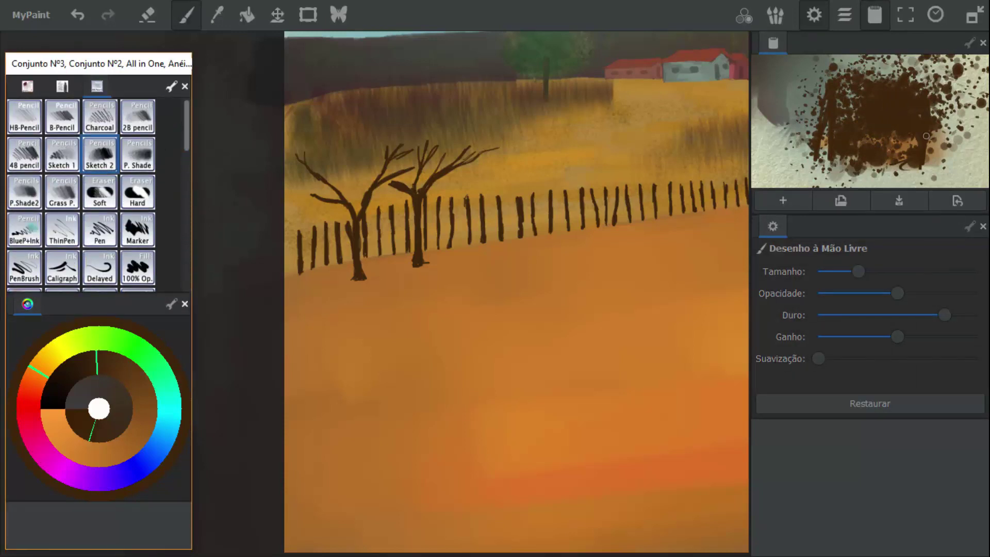
left_click(56, 88)
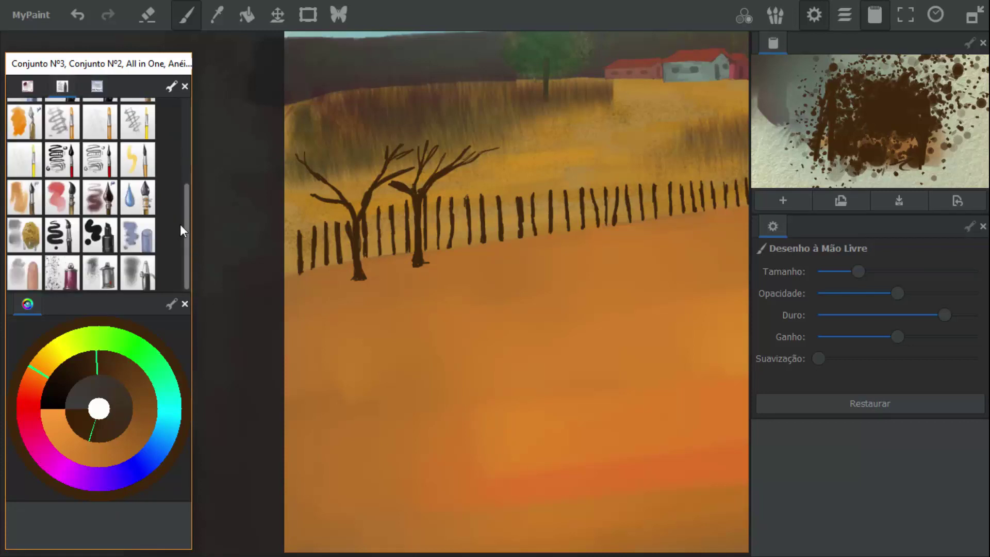
left_click(100, 273)
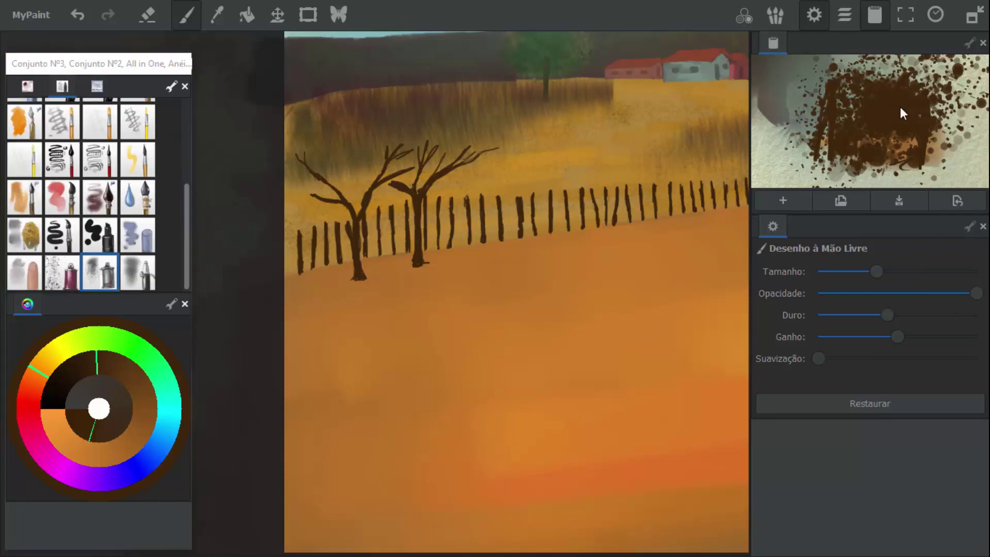
mouse_move(900, 109)
left_mouse_down()
mouse_move(855, 108)
mouse_move(880, 116)
mouse_move(804, 101)
mouse_move(794, 120)
mouse_move(874, 103)
left_mouse_up()
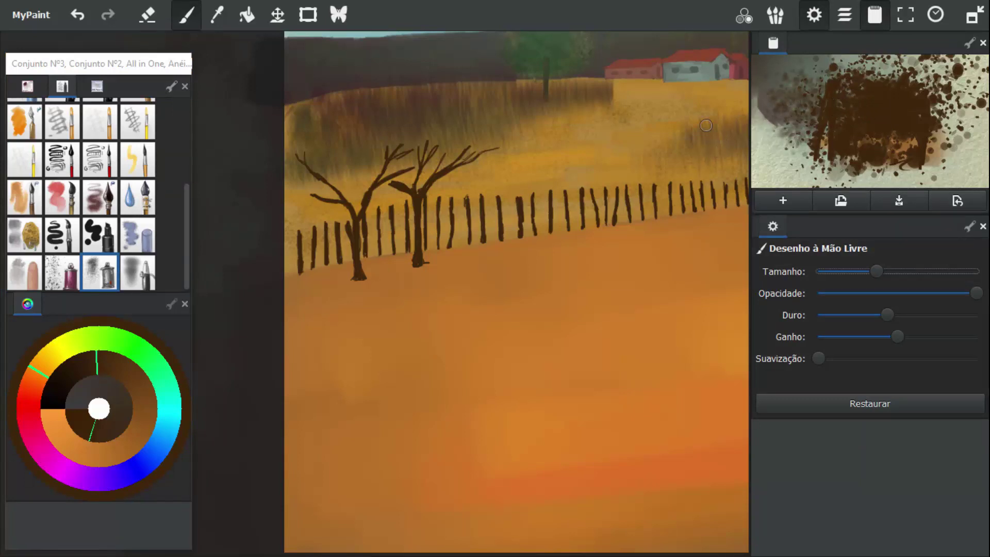
Return to the Splats 6 brush and spread its brown splatter further over the scratchpad.
left_click(94, 87)
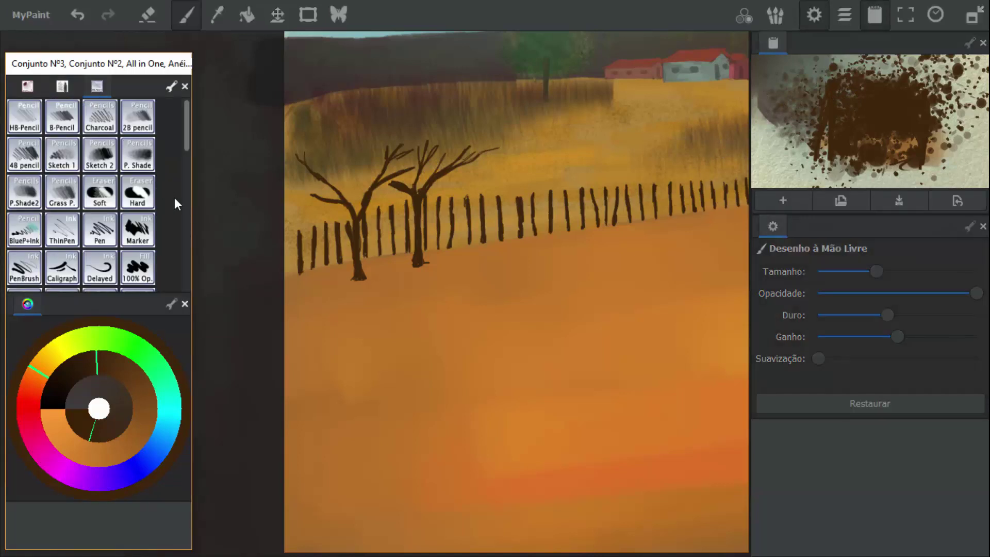
left_click_drag(185, 144, 179, 285)
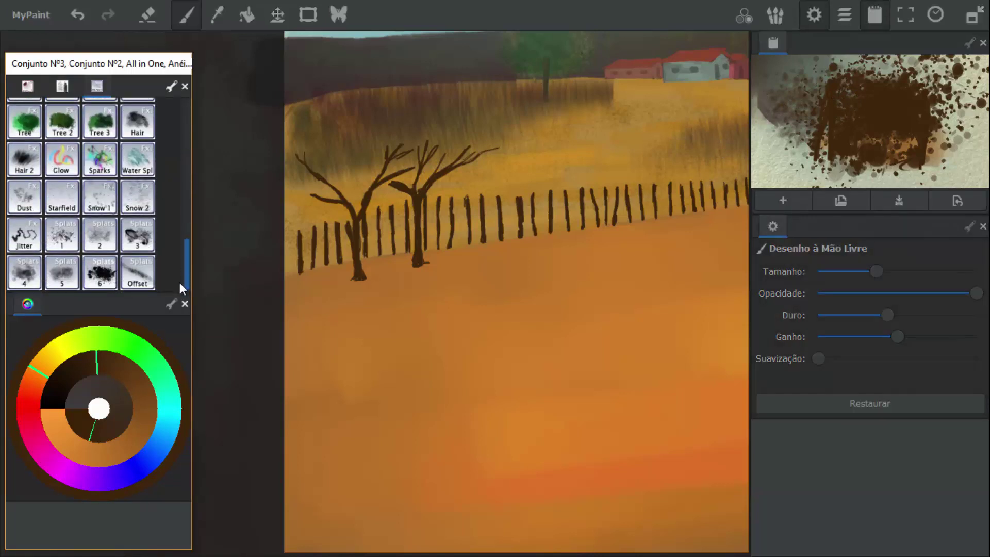
left_click(99, 281)
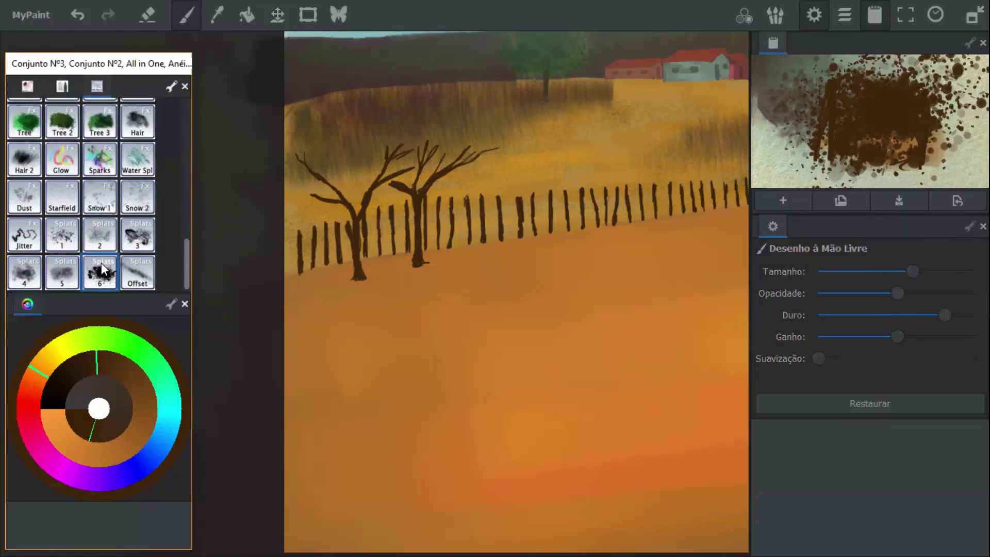
mouse_move(910, 126)
left_mouse_down()
mouse_move(933, 117)
mouse_move(807, 132)
mouse_move(915, 119)
left_mouse_up()
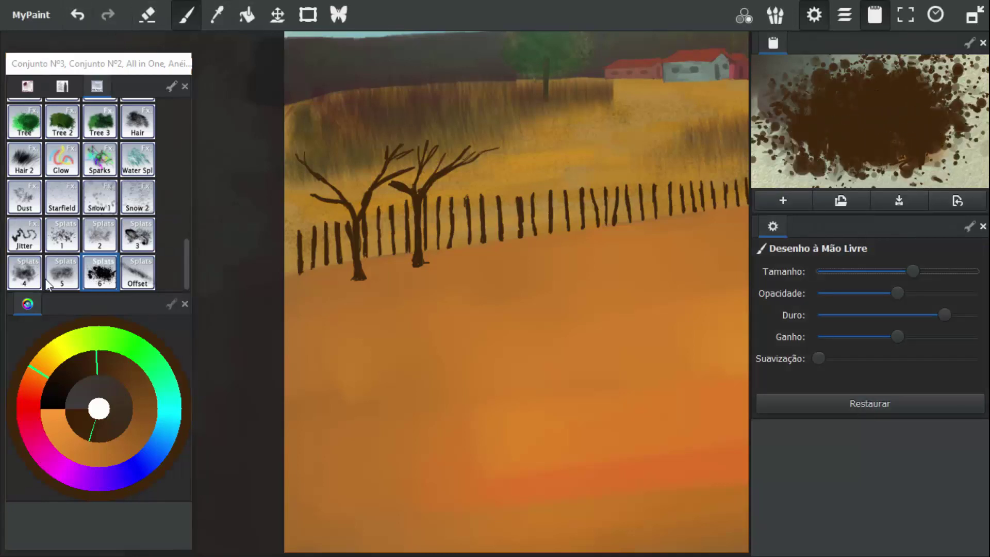
Clear the scratchpad and compare the Splats 1 and Splats 2 brushes on it.
left_click(62, 236)
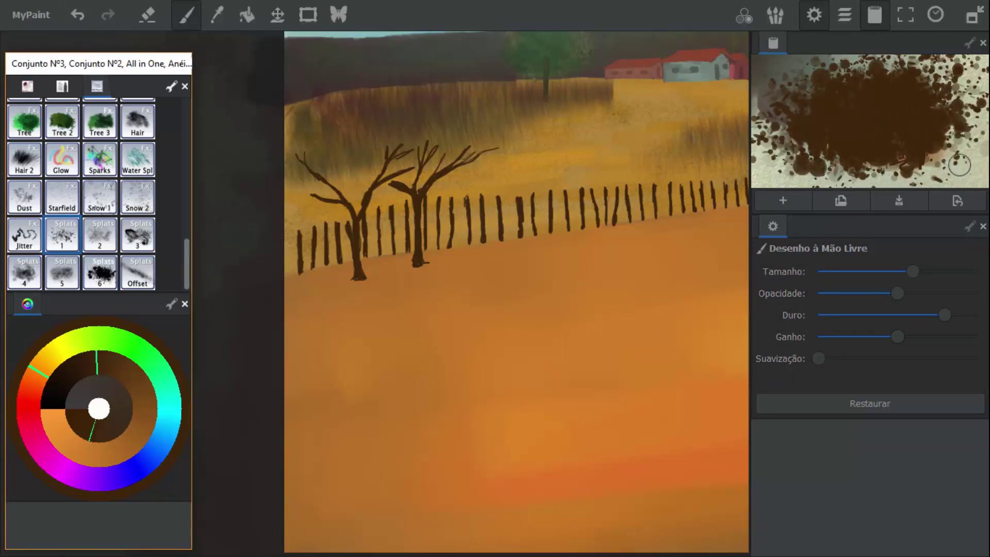
left_click(793, 198)
mouse_move(872, 124)
left_mouse_down()
mouse_move(905, 108)
mouse_move(896, 91)
mouse_move(830, 130)
mouse_move(850, 139)
mouse_move(814, 130)
left_mouse_up()
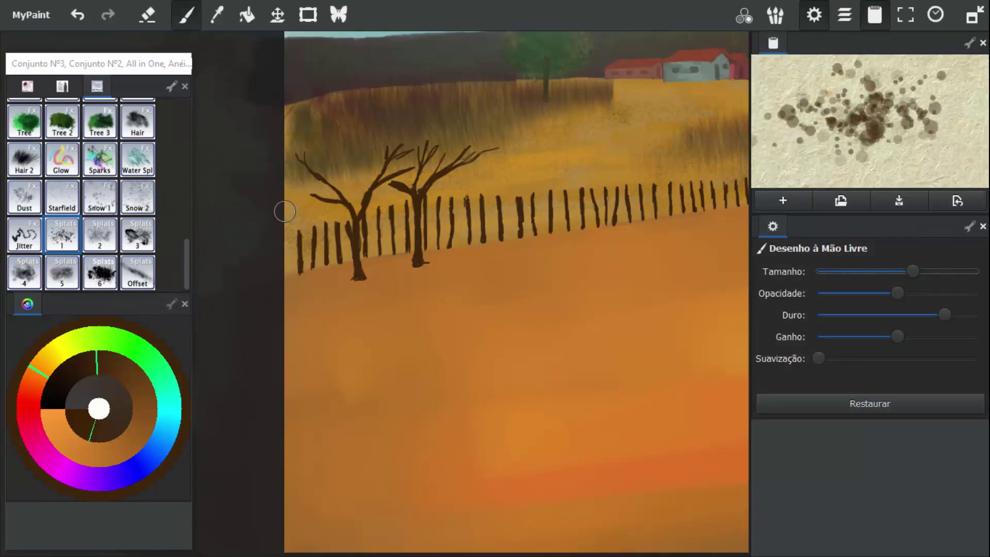
left_click(110, 240)
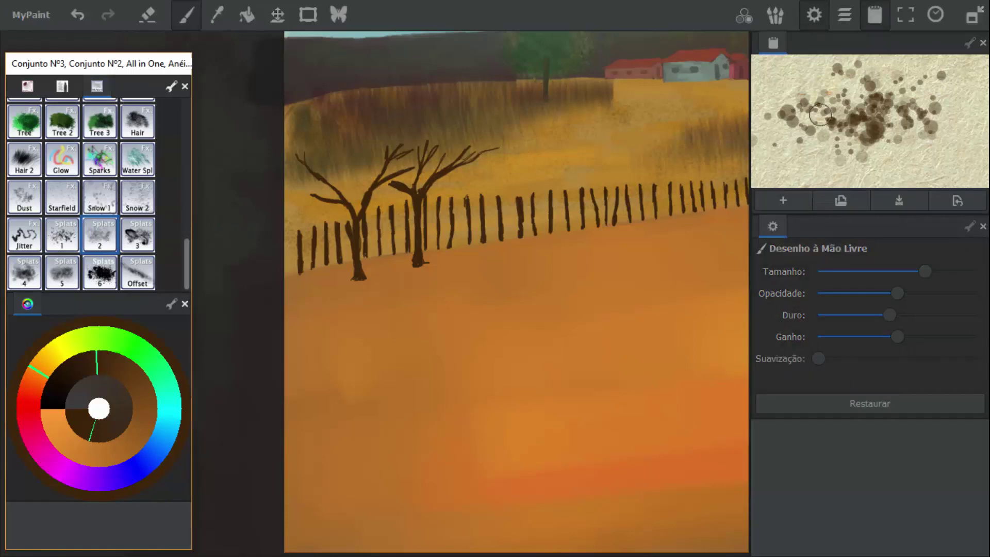
Select the Splats 6 brush, reduce its size slightly, and test the splatter on a cleared scratchpad.
left_click(109, 275)
mouse_move(792, 111)
left_mouse_down()
mouse_move(869, 90)
mouse_move(831, 134)
left_mouse_up()
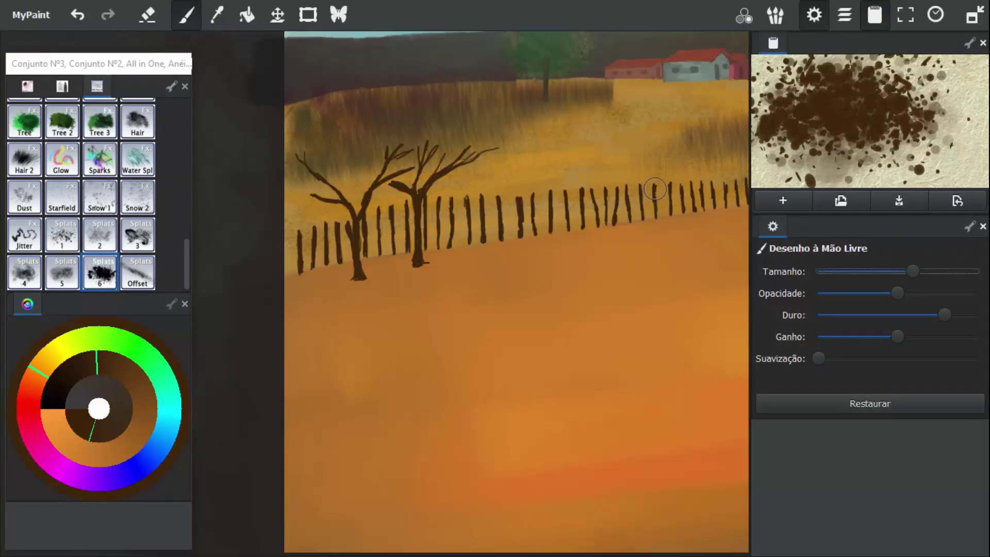
left_click(779, 207)
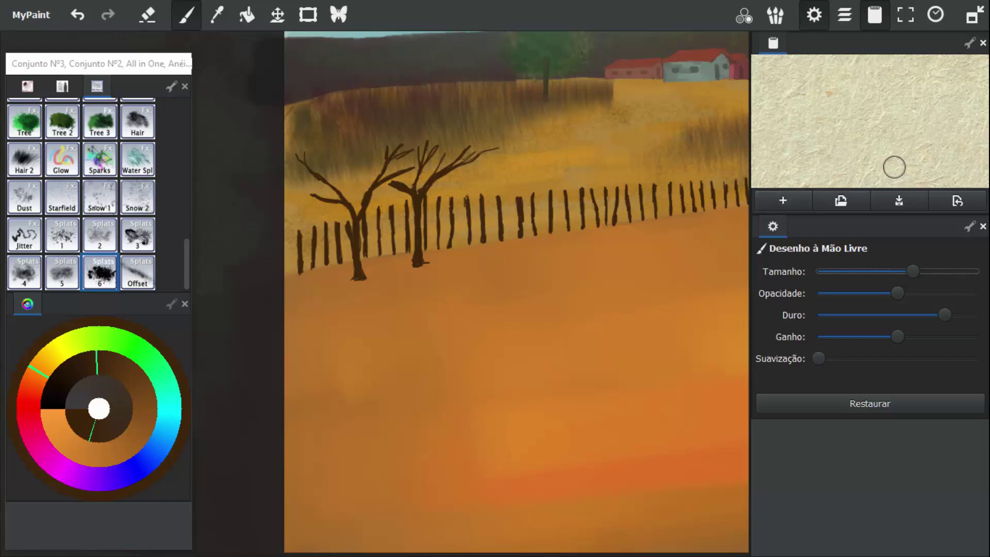
mouse_move(865, 110)
left_mouse_down()
mouse_move(908, 119)
mouse_move(892, 183)
left_mouse_up()
mouse_move(913, 271)
left_mouse_down()
mouse_move(865, 271)
mouse_move(913, 268)
left_mouse_up()
mouse_move(877, 103)
left_mouse_down()
mouse_move(800, 141)
mouse_move(844, 150)
left_mouse_up()
left_click(790, 199)
mouse_move(800, 106)
left_mouse_down()
mouse_move(929, 103)
mouse_move(805, 142)
left_mouse_up()
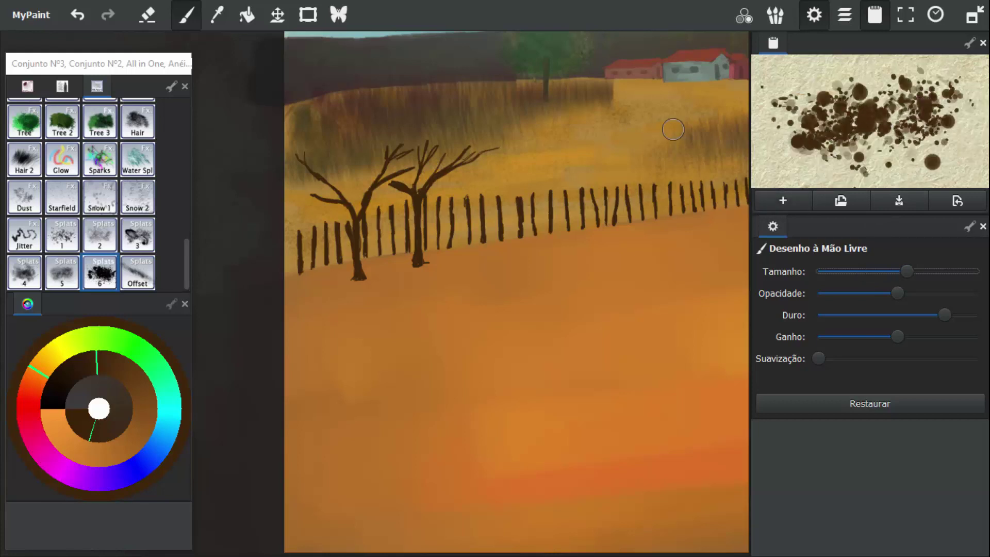
Switch the brush colour to green, test it on the scratchpad, and adjust it to a more muted green.
left_click(132, 346)
mouse_move(885, 129)
left_mouse_down()
mouse_move(939, 122)
mouse_move(851, 150)
left_mouse_up()
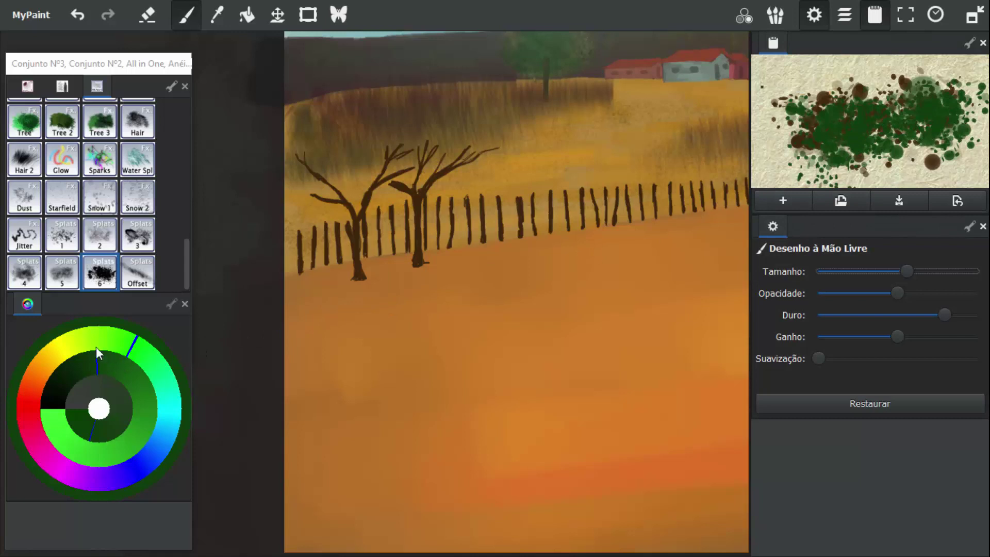
mouse_move(109, 364)
left_mouse_down()
mouse_move(125, 382)
mouse_move(120, 409)
left_mouse_up()
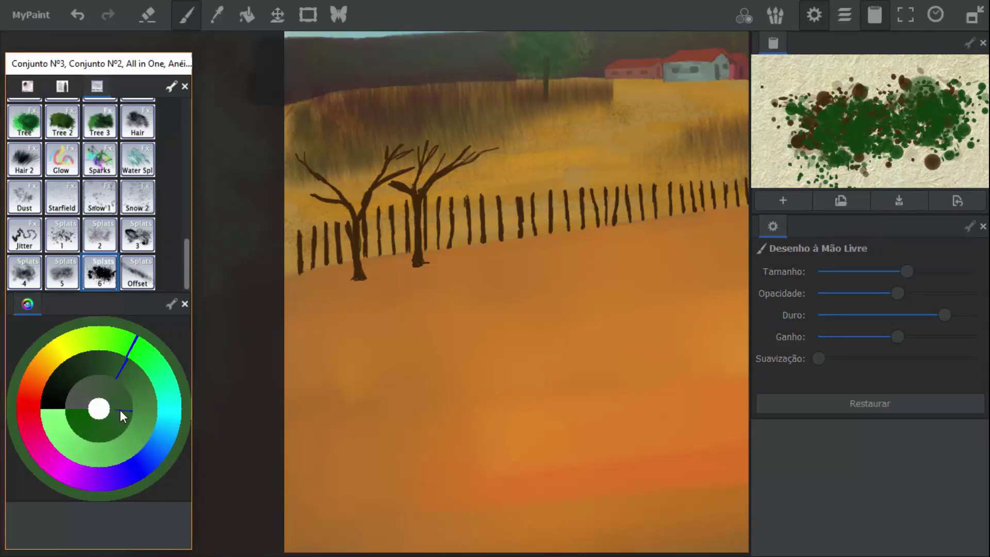
Reduce the green splatter brush's size and opacity, testing it on the scratchpad before and after clearing it.
mouse_move(908, 83)
left_mouse_down()
mouse_move(783, 109)
mouse_move(871, 131)
mouse_move(947, 125)
left_mouse_up()
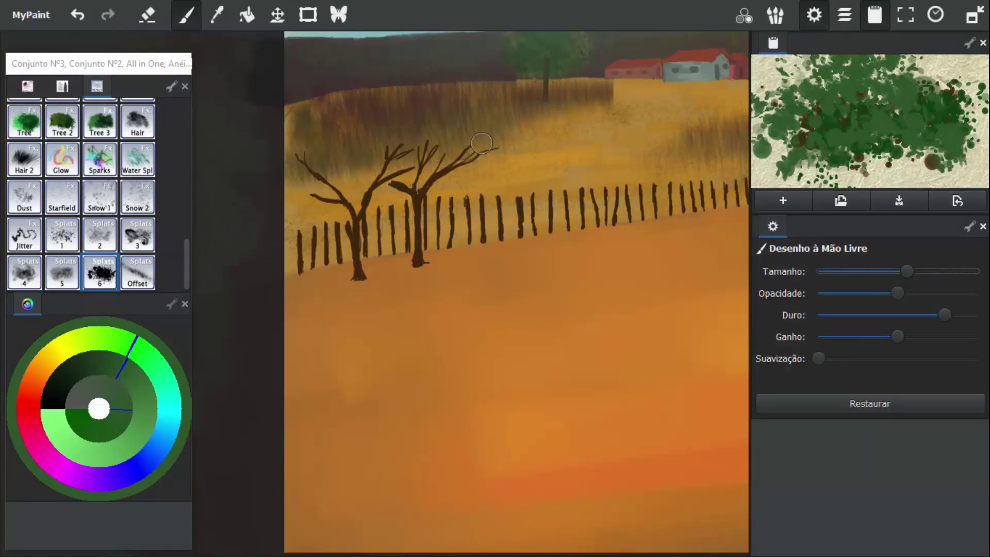
mouse_move(815, 149)
left_mouse_down()
mouse_move(876, 165)
mouse_move(904, 186)
left_mouse_up()
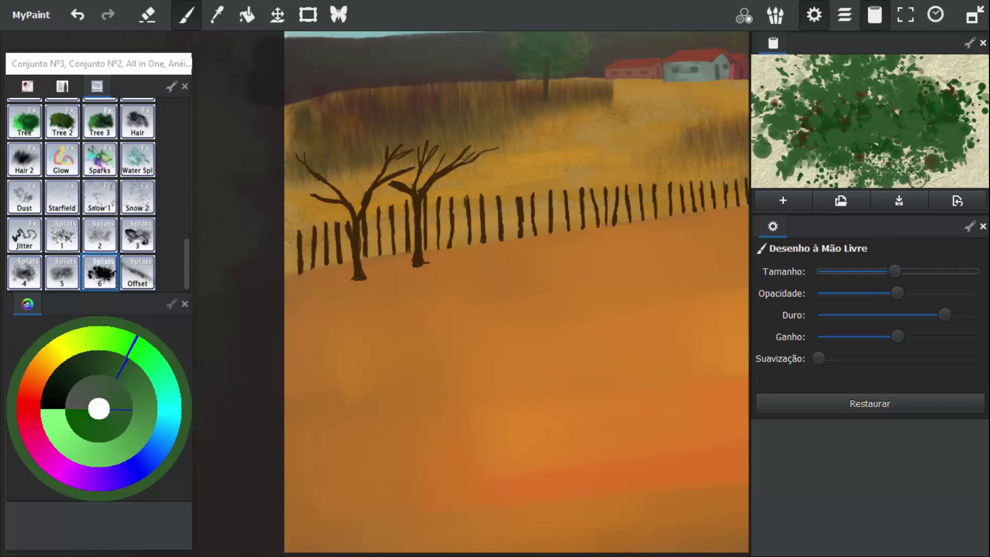
left_click_drag(898, 293, 878, 293)
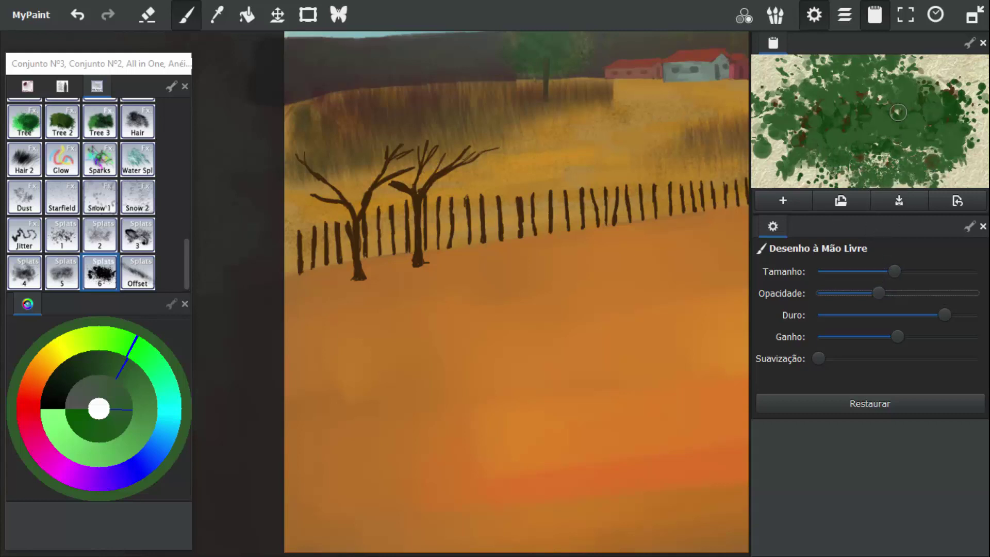
left_click(783, 201)
mouse_move(871, 124)
left_mouse_down()
mouse_move(954, 110)
mouse_move(832, 134)
mouse_move(867, 160)
mouse_move(906, 84)
mouse_move(768, 83)
mouse_move(899, 109)
left_mouse_up()
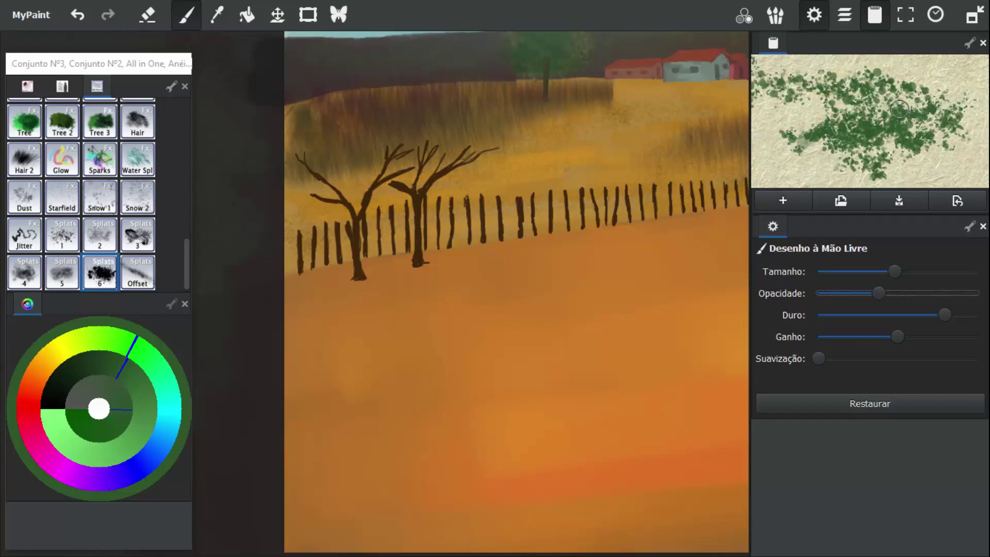
Build up a patch of fine green splatter on the scratchpad, switch the colour to olive, and mix it in.
scroll(908, 142, "down", 4)
scroll(901, 125, "up", 1)
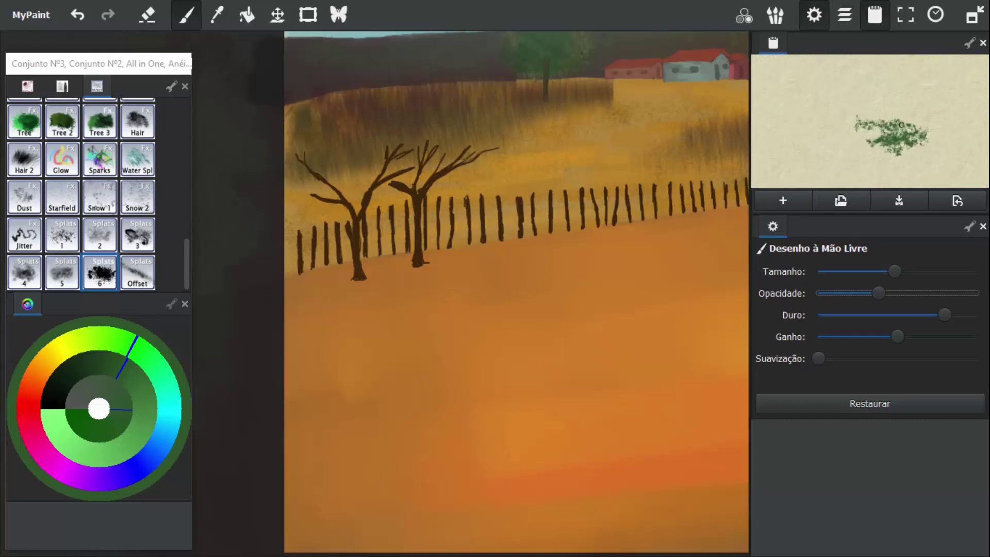
scroll(902, 125, "up", 1)
mouse_move(859, 120)
left_mouse_down()
mouse_move(881, 135)
mouse_move(846, 132)
mouse_move(841, 149)
mouse_move(900, 118)
mouse_move(832, 100)
mouse_move(900, 106)
mouse_move(910, 119)
mouse_move(813, 119)
mouse_move(824, 164)
mouse_move(816, 135)
left_mouse_up()
mouse_move(921, 108)
left_mouse_down()
mouse_move(877, 99)
mouse_move(820, 115)
mouse_move(875, 94)
left_mouse_up()
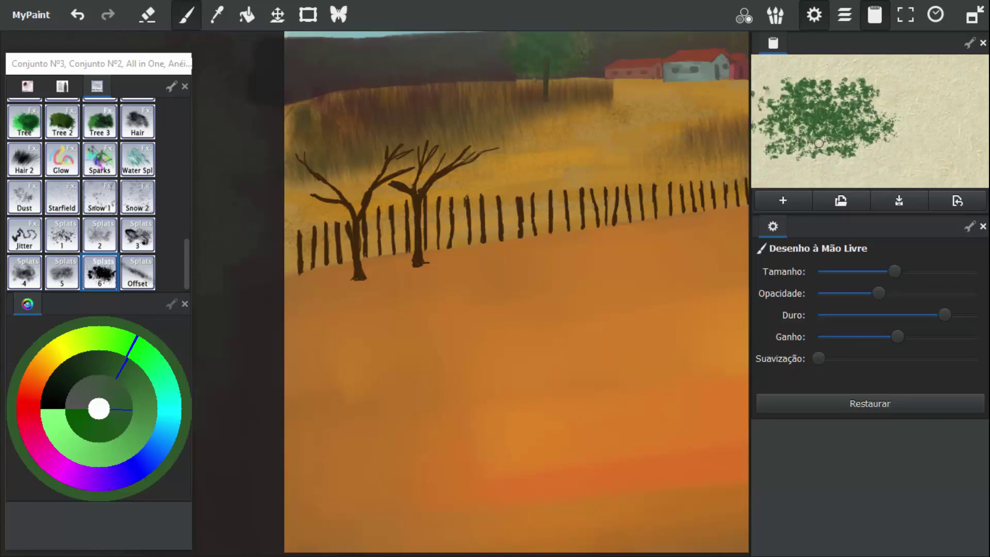
mouse_move(819, 143)
left_mouse_down()
mouse_move(834, 161)
mouse_move(823, 118)
mouse_move(853, 96)
left_mouse_up()
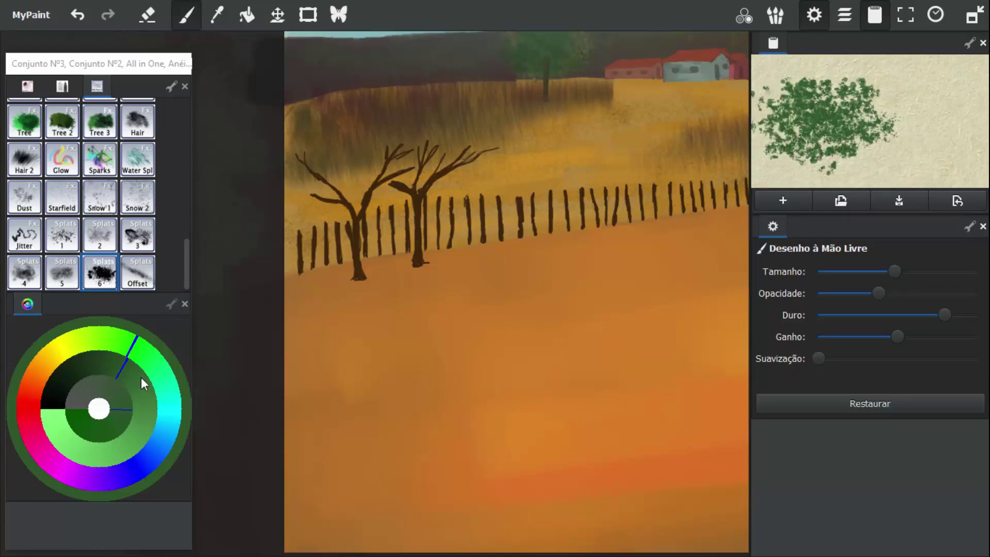
left_click(77, 343)
mouse_move(897, 130)
left_mouse_down()
mouse_move(843, 131)
mouse_move(859, 94)
mouse_move(887, 98)
mouse_move(862, 83)
mouse_move(781, 91)
mouse_move(853, 157)
mouse_move(913, 155)
mouse_move(885, 136)
mouse_move(817, 138)
left_mouse_up()
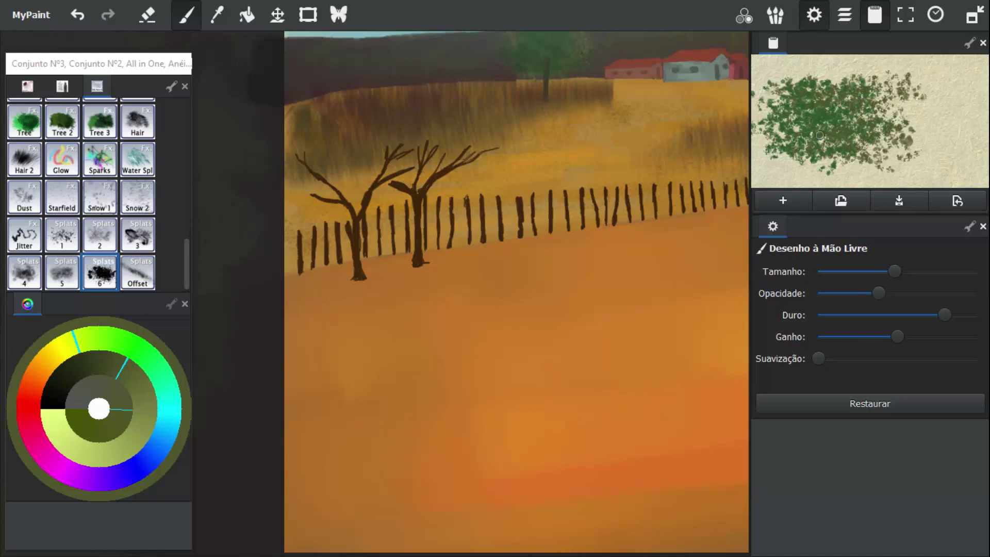
Paint olive-green splatter foliage over the bare branches of the two foreground trees behind the fence's near end.
scroll(487, 341, "down", 1)
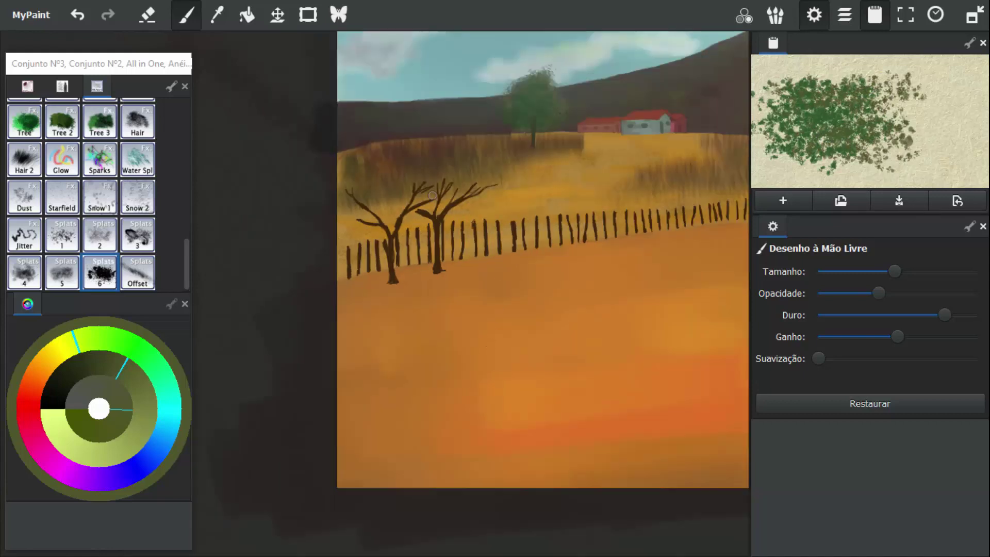
scroll(432, 195, "up", 1)
key("F11")
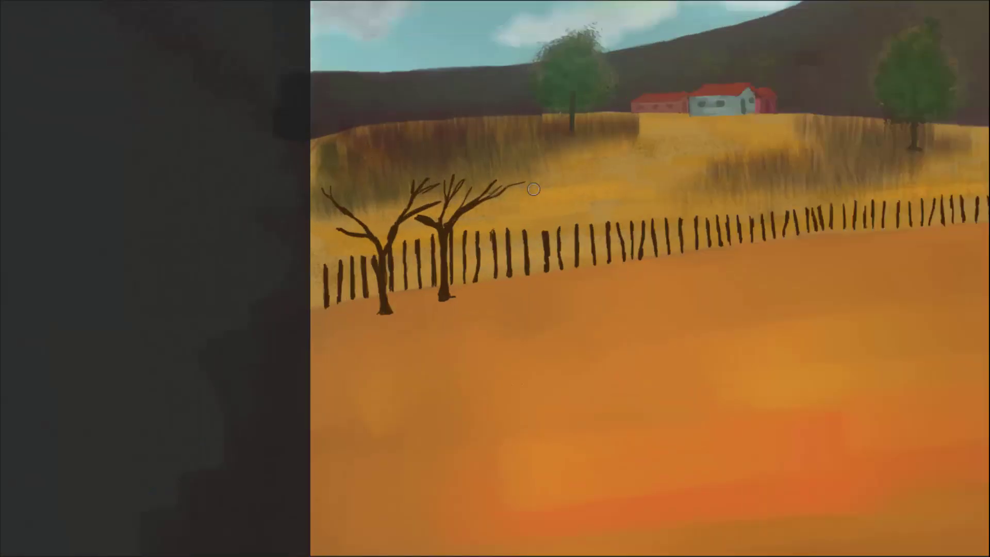
mouse_move(248, 139)
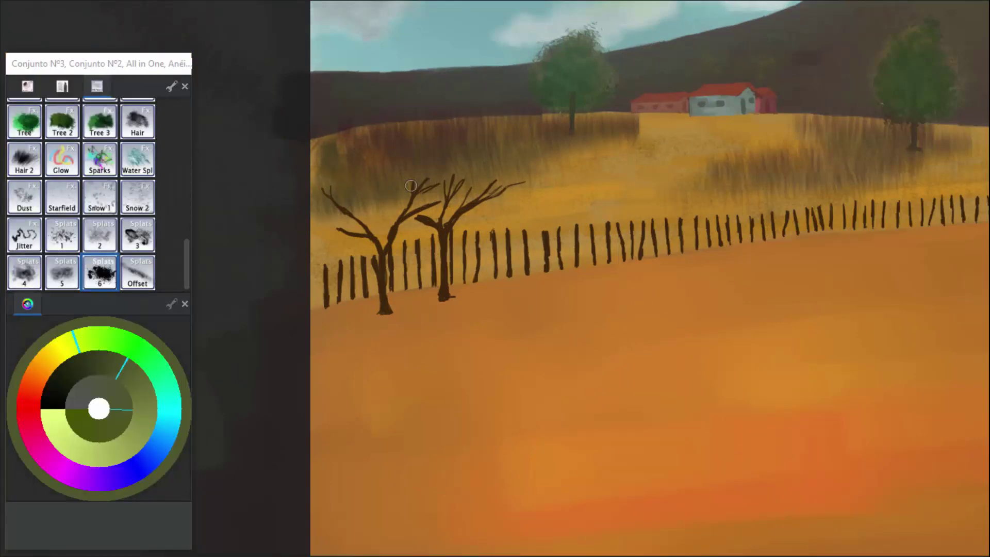
mouse_move(403, 175)
left_mouse_down()
mouse_move(440, 175)
mouse_move(424, 146)
mouse_move(473, 153)
mouse_move(481, 150)
mouse_move(474, 134)
mouse_move(489, 137)
mouse_move(450, 125)
mouse_move(394, 137)
mouse_move(454, 134)
mouse_move(401, 105)
mouse_move(420, 122)
mouse_move(456, 100)
mouse_move(478, 109)
mouse_move(467, 128)
left_mouse_up()
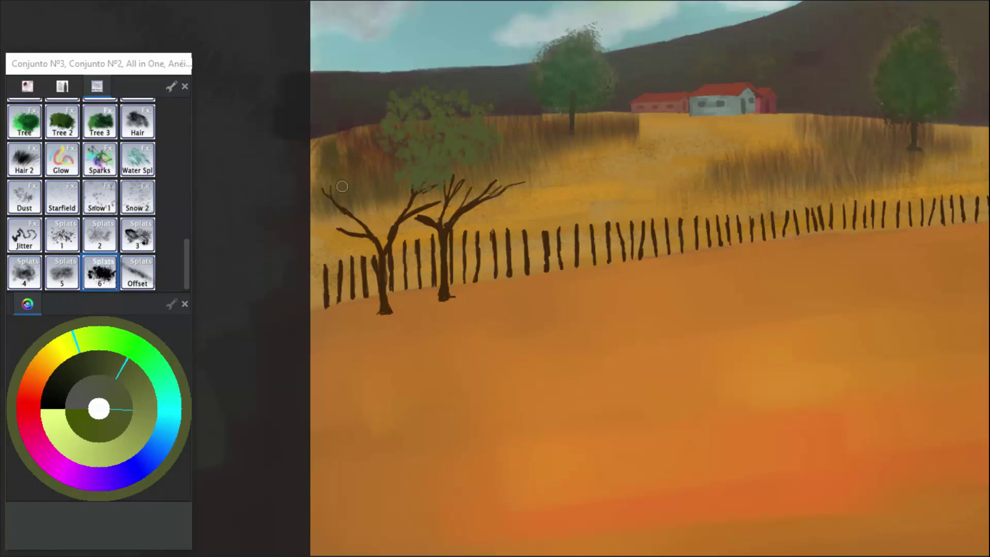
mouse_move(328, 191)
left_mouse_down()
mouse_move(376, 158)
mouse_move(359, 171)
mouse_move(362, 148)
mouse_move(413, 122)
mouse_move(344, 111)
mouse_move(385, 104)
mouse_move(324, 118)
mouse_move(318, 158)
mouse_move(332, 188)
mouse_move(325, 226)
mouse_move(350, 223)
mouse_move(372, 198)
left_mouse_up()
mouse_move(420, 171)
left_mouse_down()
mouse_move(427, 216)
mouse_move(425, 180)
mouse_move(388, 202)
left_mouse_up()
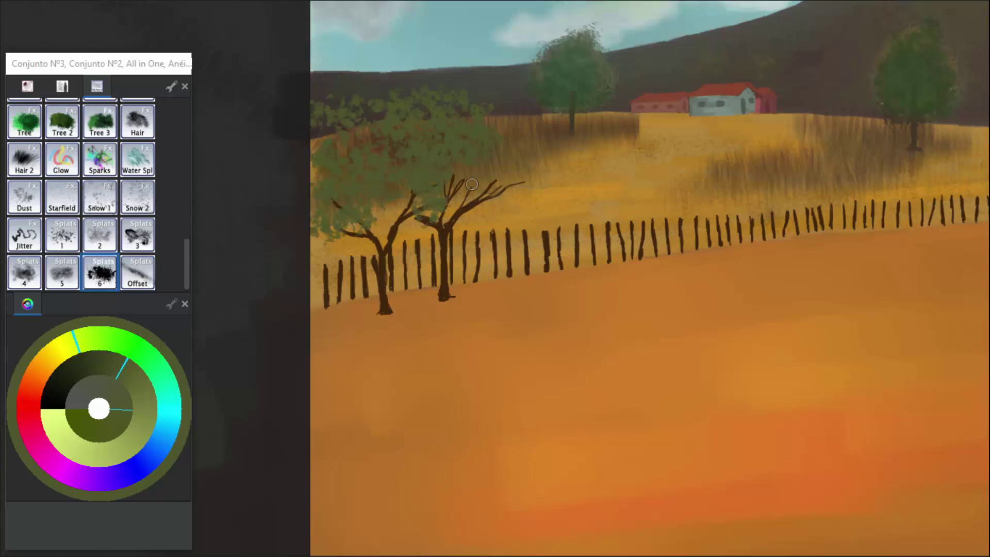
mouse_move(472, 184)
left_mouse_down()
mouse_move(538, 179)
mouse_move(468, 179)
left_mouse_up()
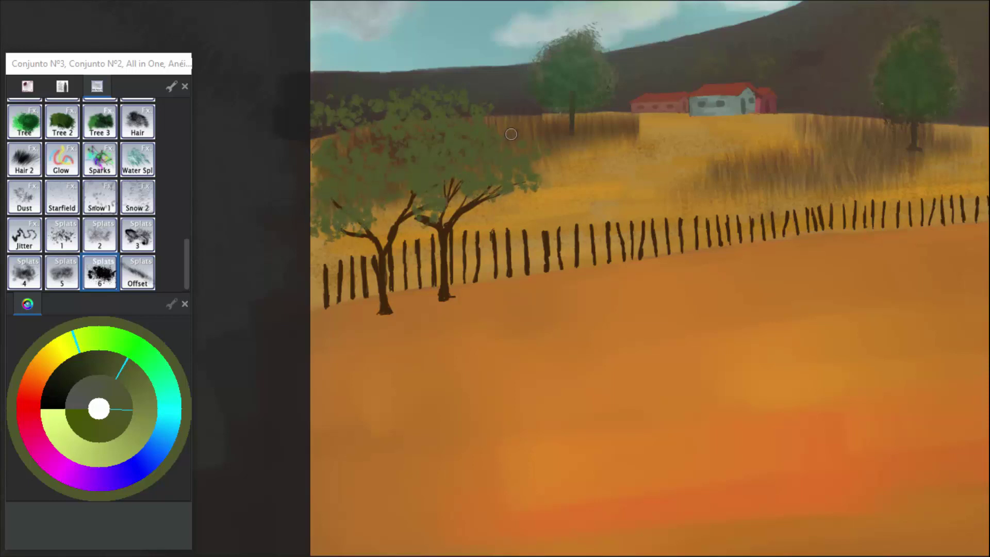
mouse_move(511, 134)
left_mouse_down()
mouse_move(536, 128)
mouse_move(555, 157)
mouse_move(542, 173)
mouse_move(555, 164)
mouse_move(537, 134)
left_mouse_up()
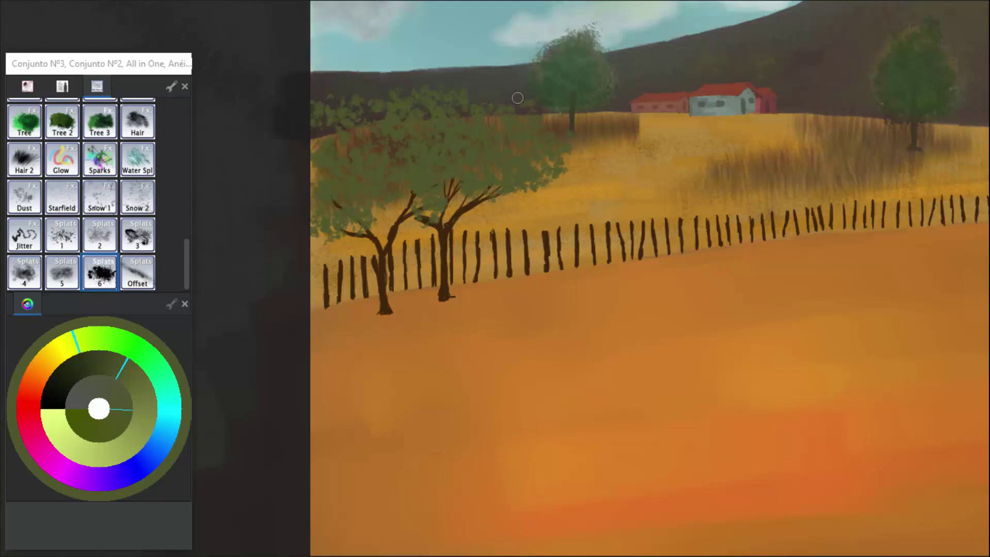
mouse_move(389, 206)
left_mouse_down()
mouse_move(355, 222)
mouse_move(443, 221)
mouse_move(411, 236)
mouse_move(474, 173)
left_mouse_up()
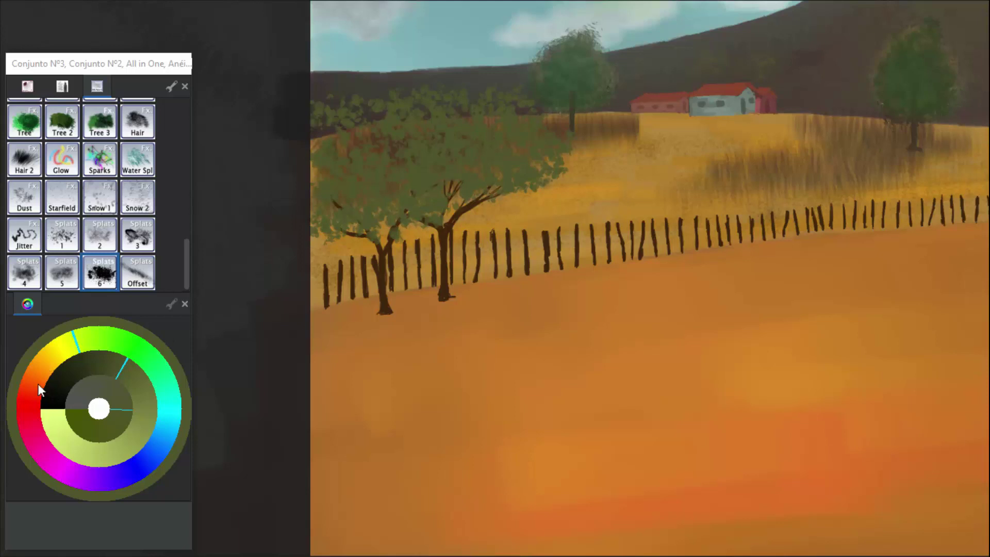
Shift the Splats 6 brush colour from olive to a purer green and layer it over the foreground tree crowns.
mouse_move(984, 174)
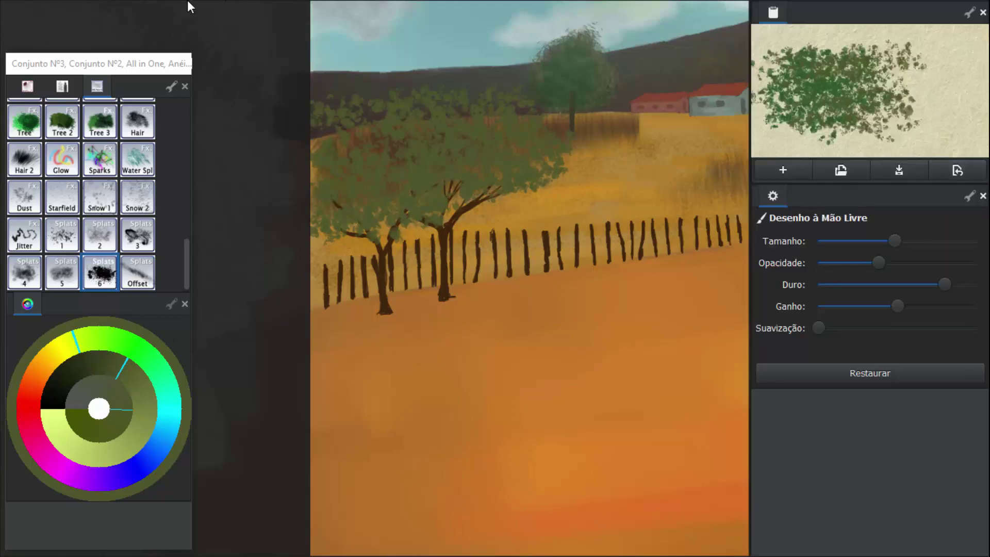
mouse_move(188, 6)
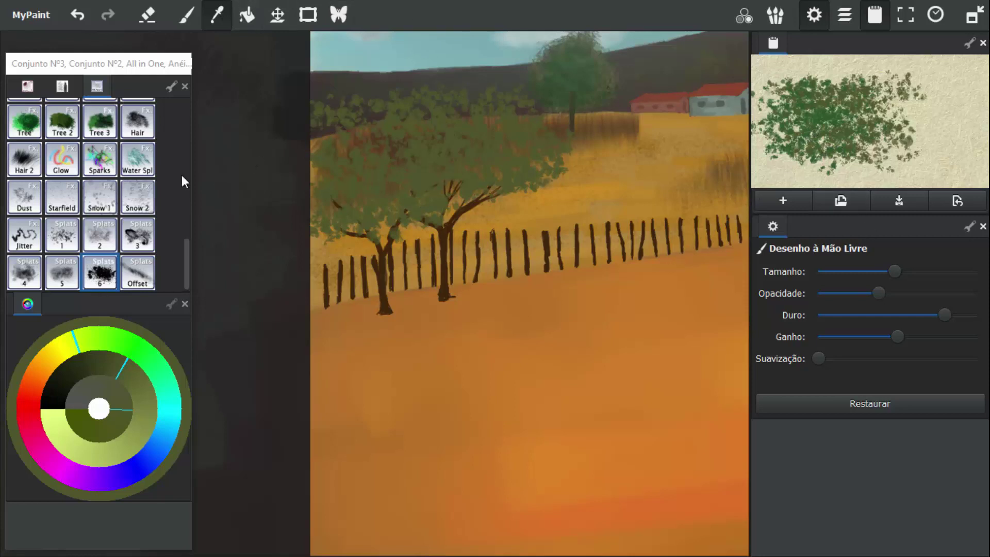
left_click(185, 15)
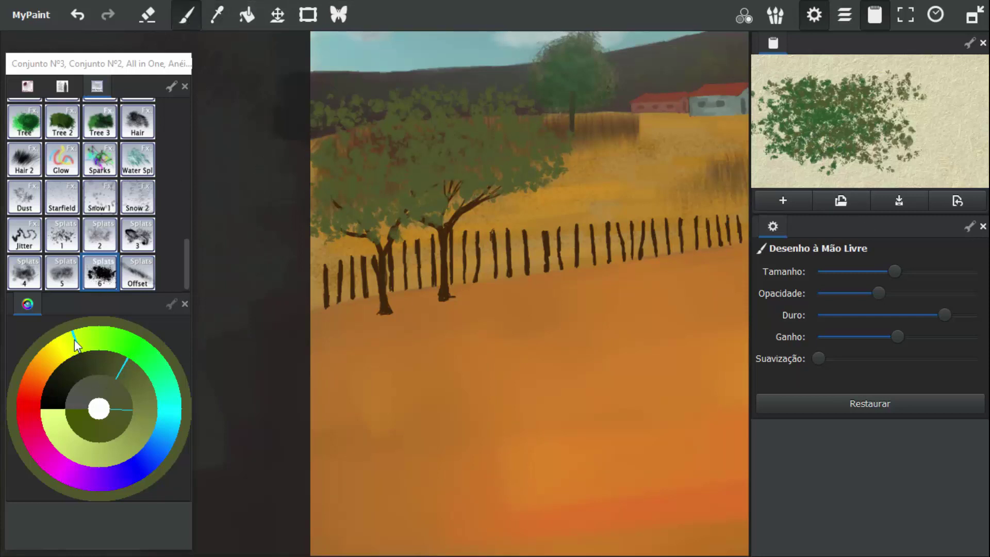
left_click_drag(74, 339, 113, 343)
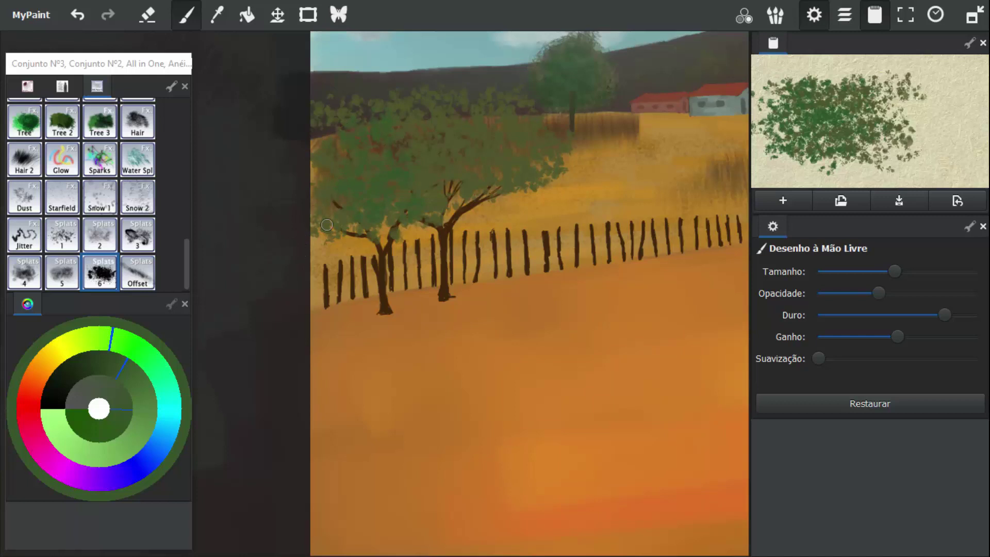
key("F11")
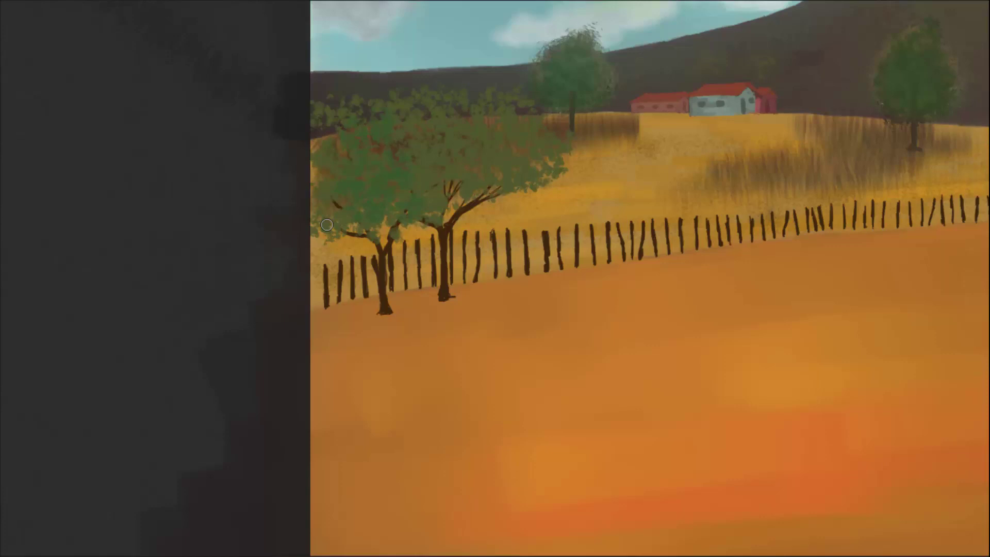
mouse_move(336, 175)
left_mouse_down()
mouse_move(362, 183)
mouse_move(357, 196)
mouse_move(411, 191)
mouse_move(387, 231)
mouse_move(340, 237)
mouse_move(319, 184)
mouse_move(340, 125)
mouse_move(303, 141)
mouse_move(336, 146)
mouse_move(338, 156)
mouse_move(304, 178)
mouse_move(345, 149)
left_mouse_up()
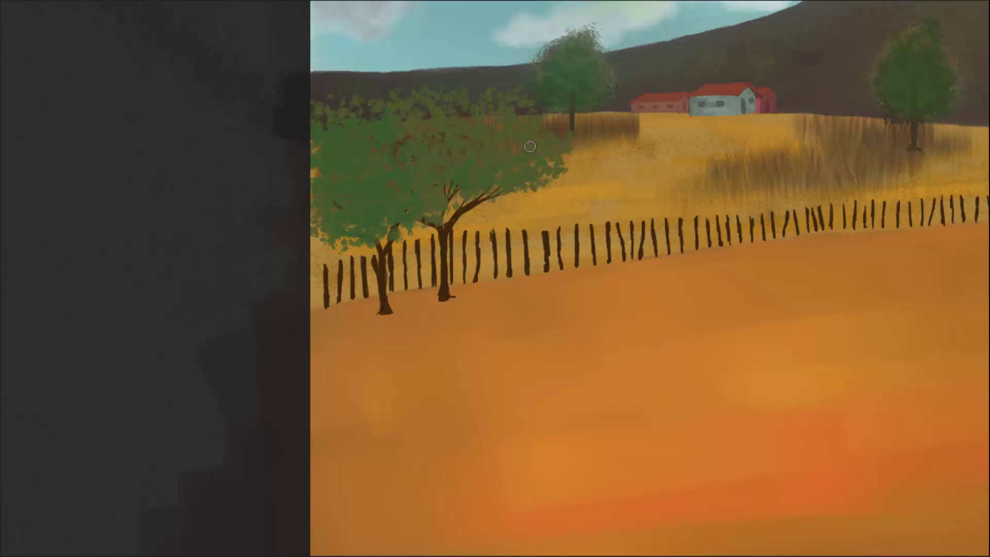
mouse_move(539, 132)
left_mouse_down()
mouse_move(536, 191)
mouse_move(510, 206)
mouse_move(538, 204)
mouse_move(522, 195)
left_mouse_up()
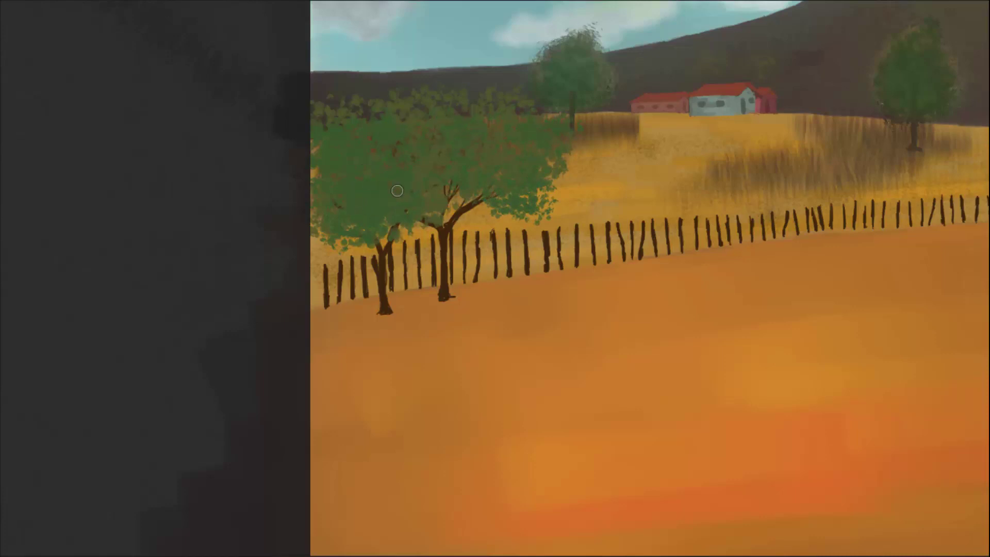
scroll(382, 167, "down", 6)
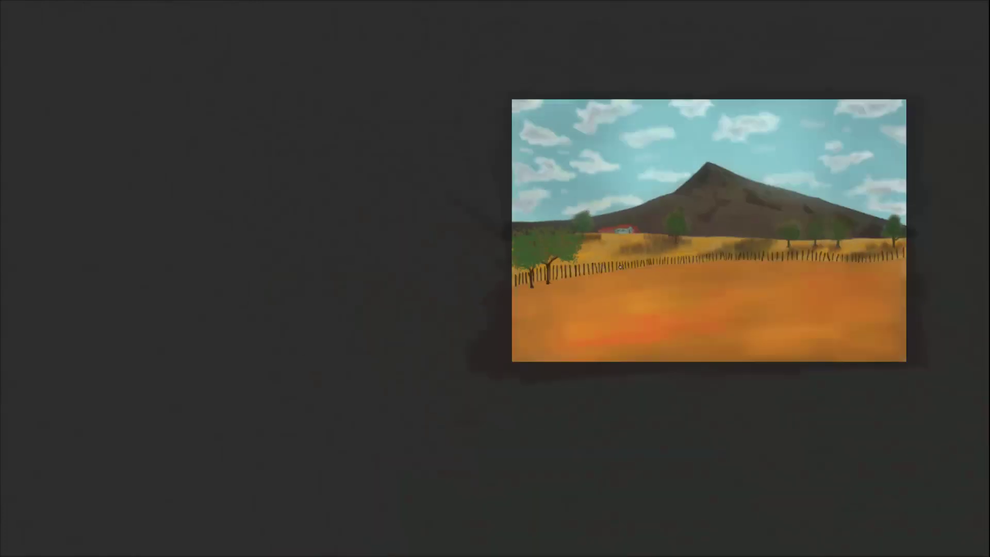
scroll(768, 257, "up", 3)
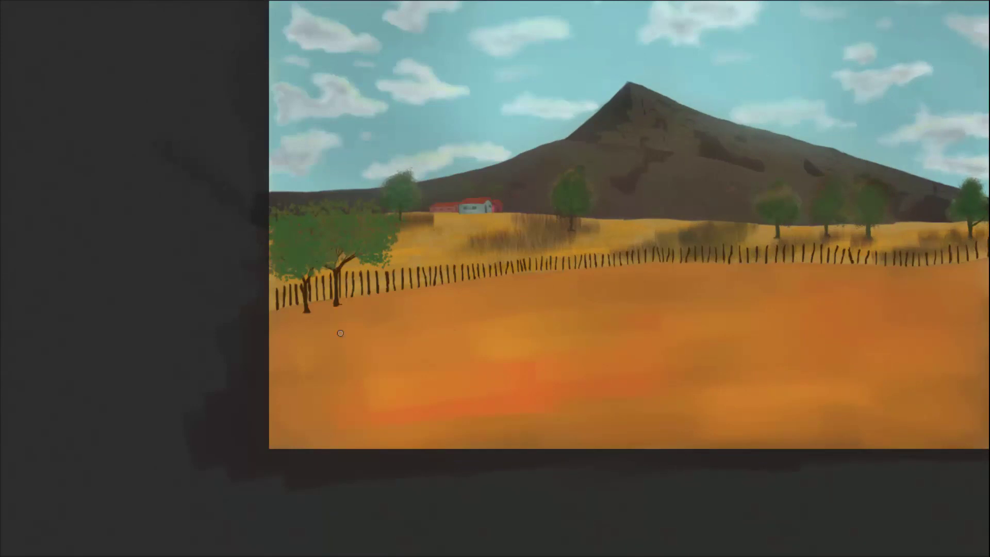
Change the brush colour to brown, lower its opacity, and add subtle brown splatter within the foreground tree foliage.
key("Tab")
left_click(38, 372)
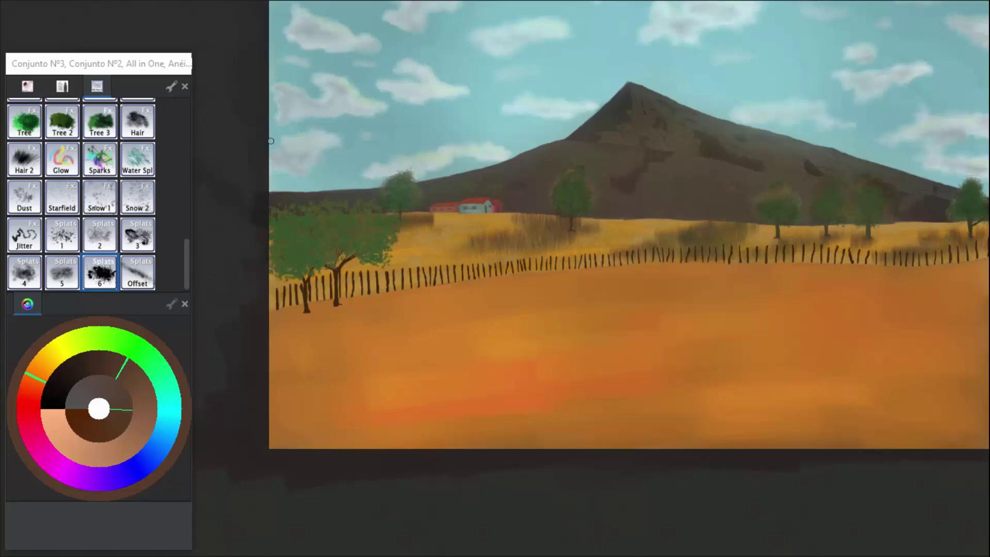
scroll(270, 141, "up", 3)
scroll(348, 331, "up", 2)
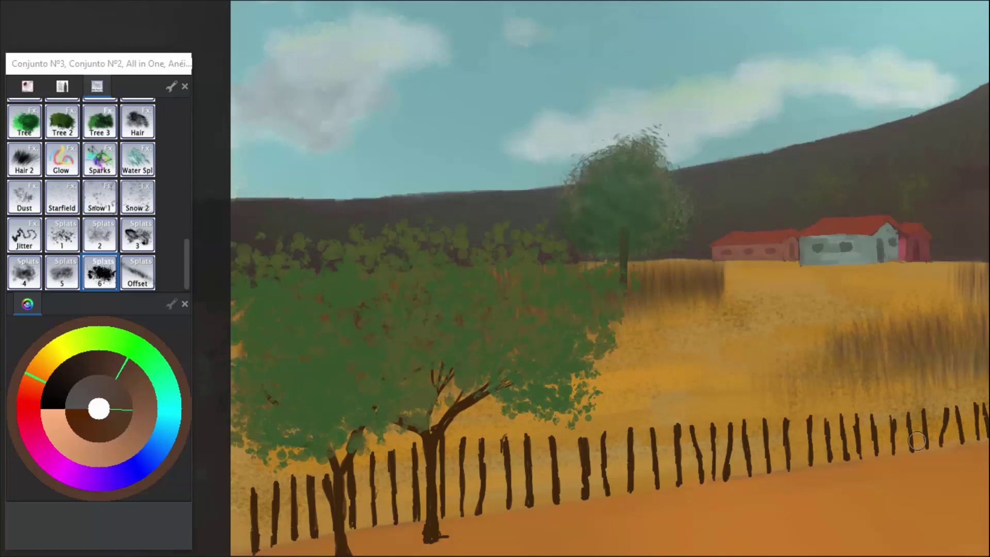
mouse_move(986, 189)
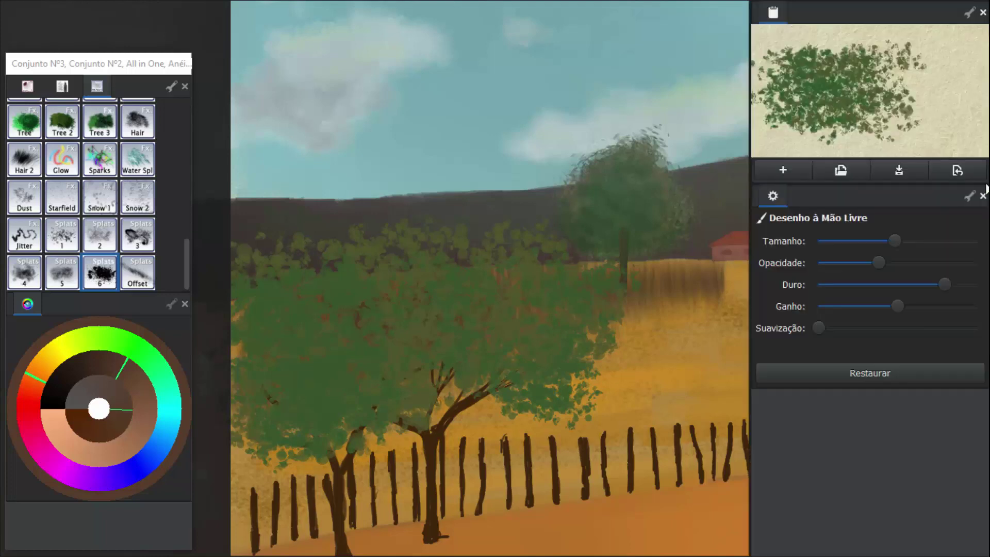
left_click(850, 263)
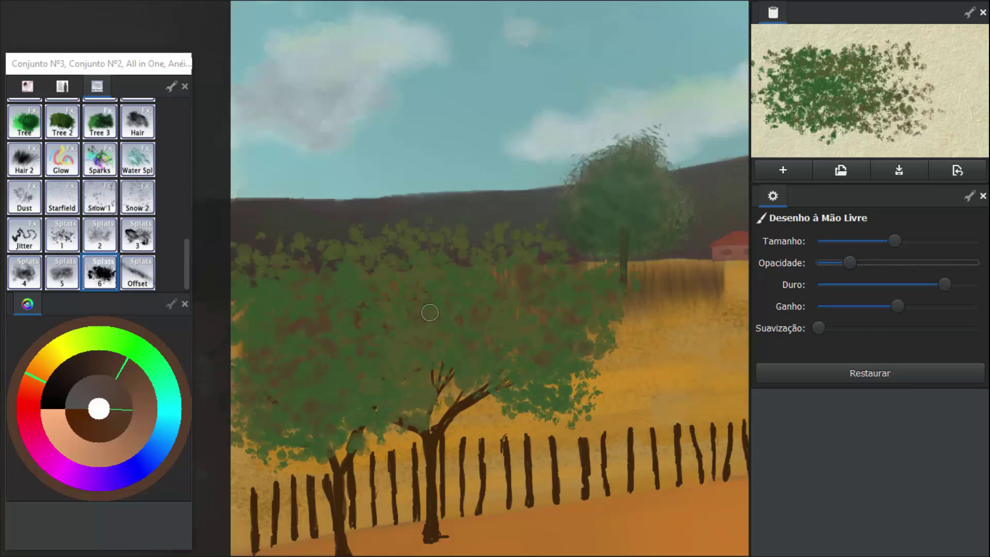
scroll(350, 251, "down", 5)
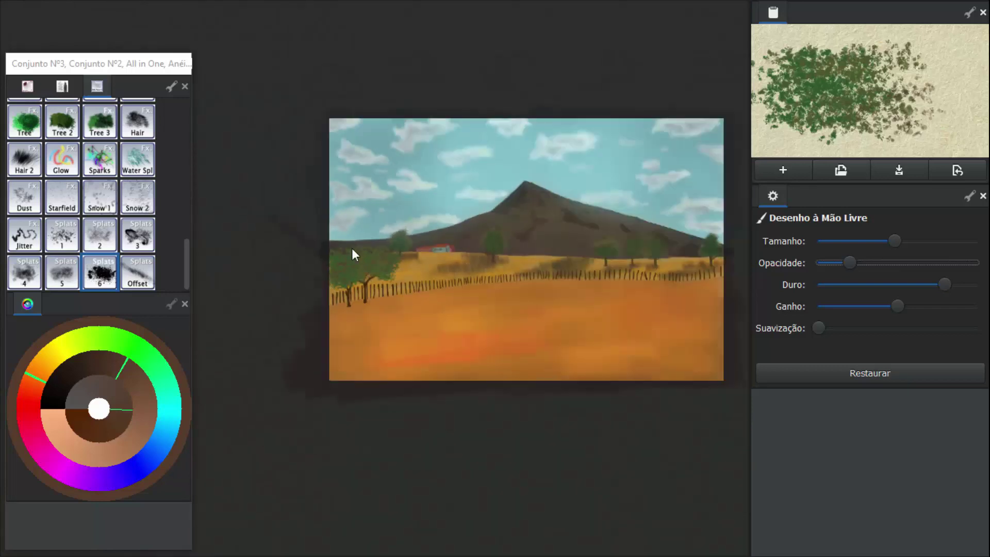
scroll(352, 249, "down", 1)
scroll(532, 251, "up", 2)
scroll(523, 258, "down", 3)
scroll(369, 245, "up", 6)
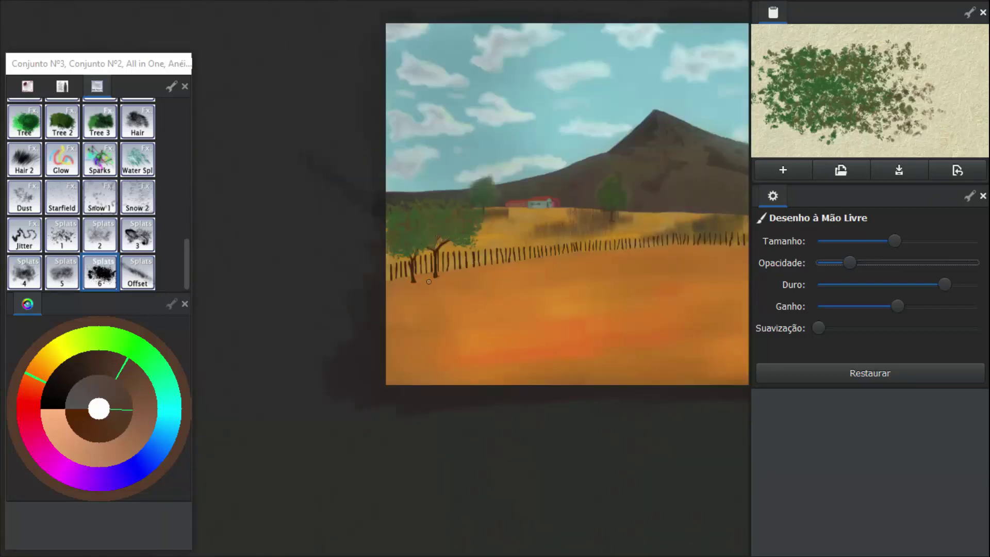
Sample the dark brown of a fence post beside the foreground trees as the brush colour.
scroll(369, 245, "up", 3)
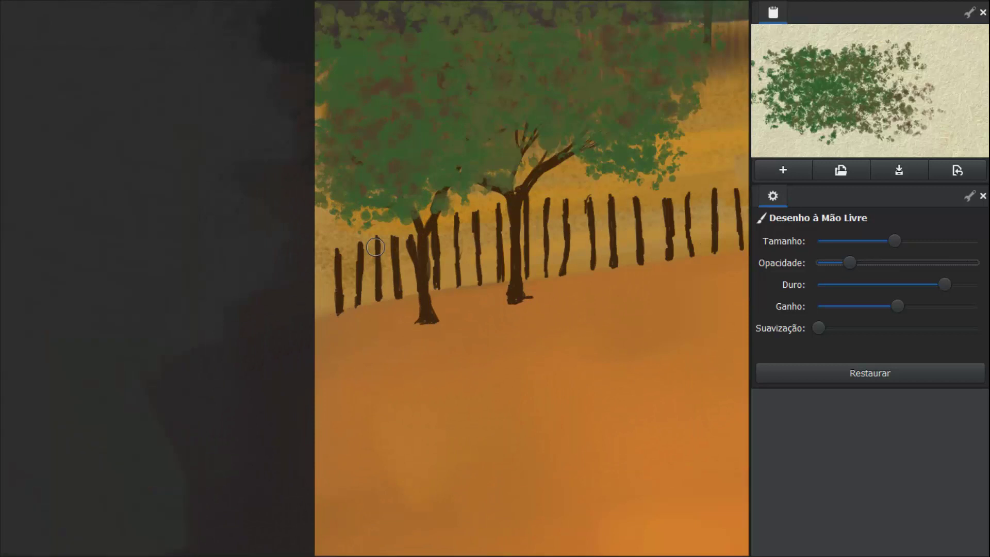
mouse_move(165, 11)
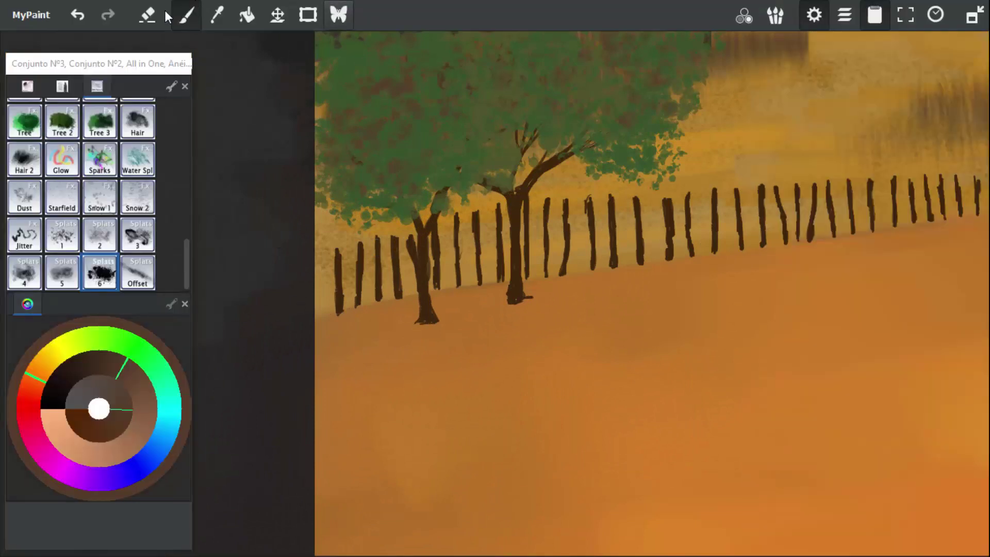
left_click(217, 19)
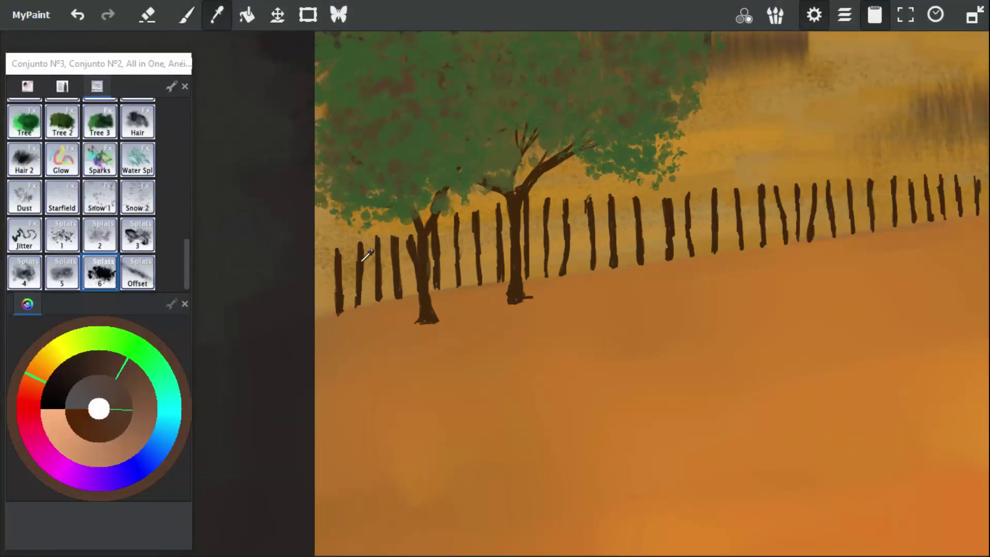
left_click(364, 252)
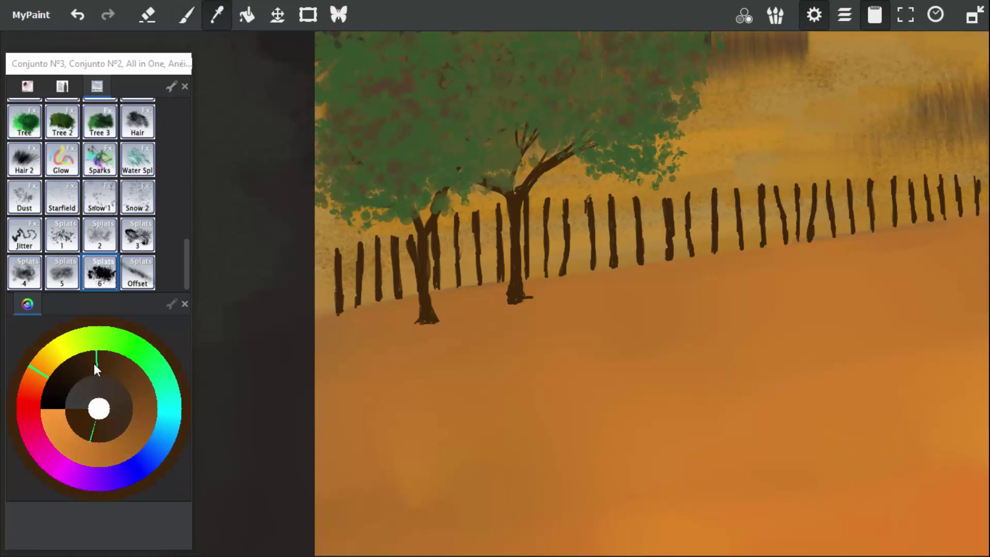
Adjust the sampled dark brown's saturation and switch to freehand painting with the Wet Classic Paint brush.
left_click(106, 433)
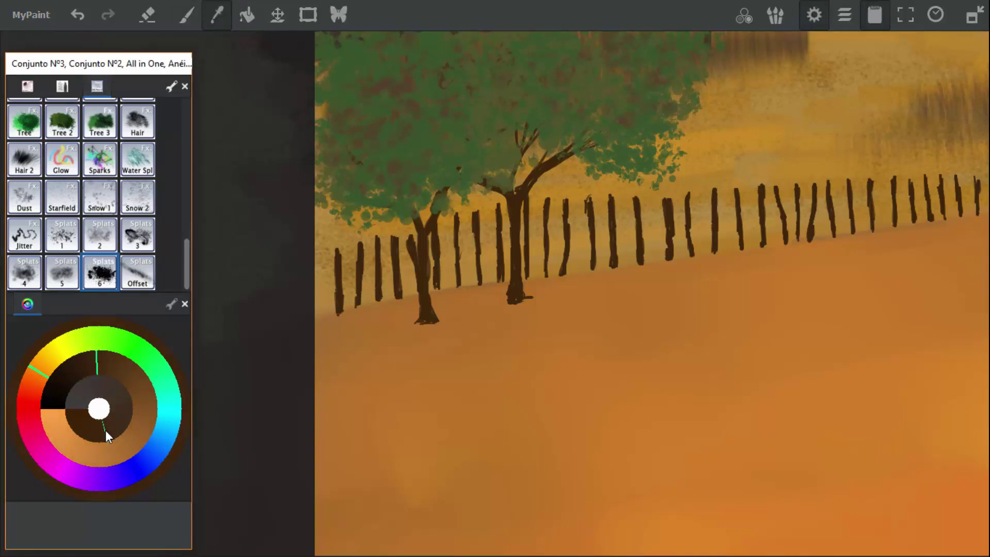
left_click(183, 12)
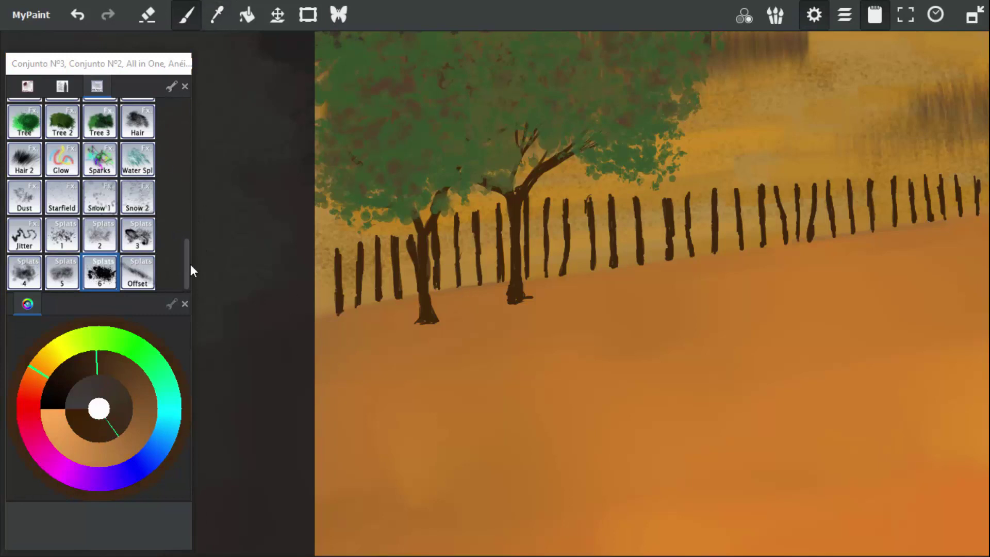
left_click_drag(188, 265, 185, 175)
left_click(137, 154)
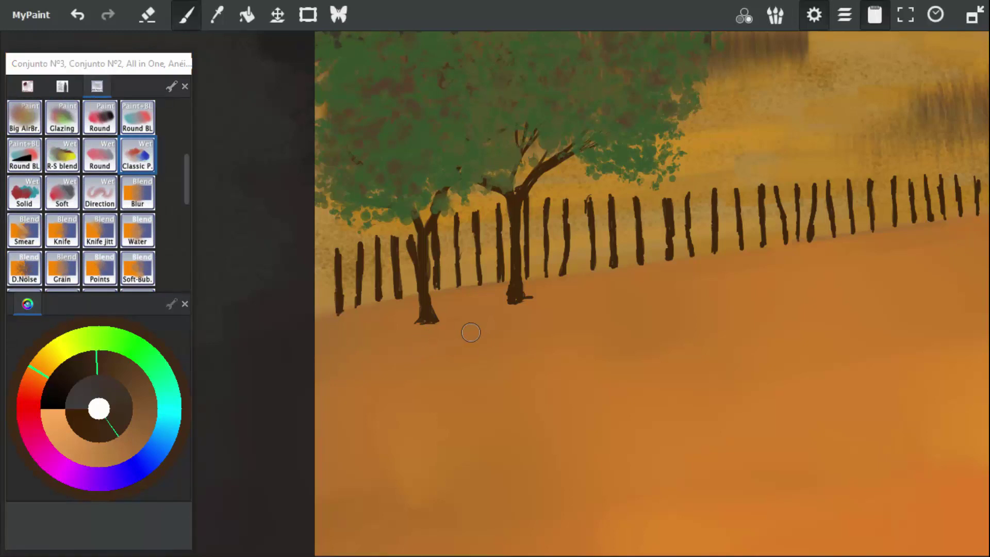
mouse_move(472, 336)
left_mouse_down()
mouse_move(395, 354)
mouse_move(448, 346)
mouse_move(477, 338)
left_mouse_up()
key("ctrl+z")
key("F11")
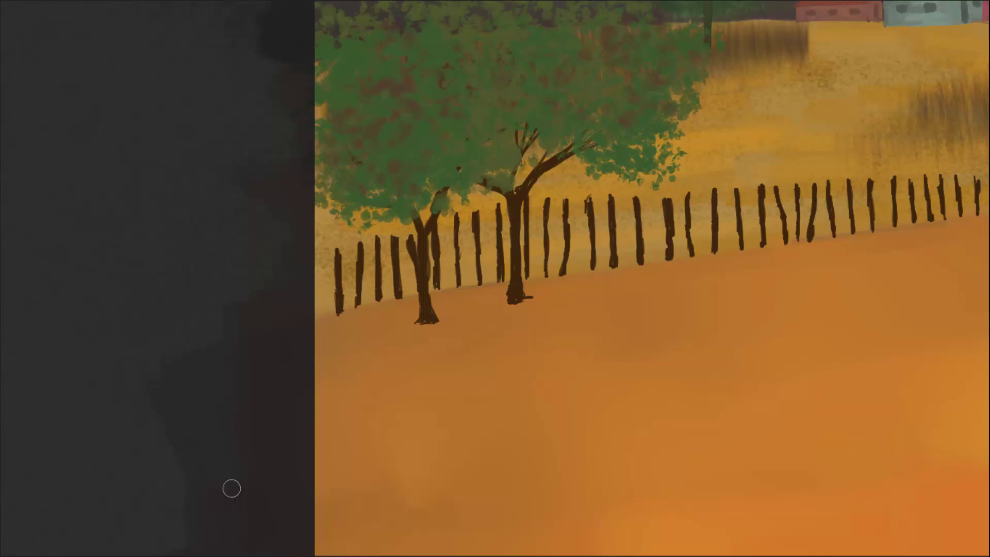
mouse_move(2, 225)
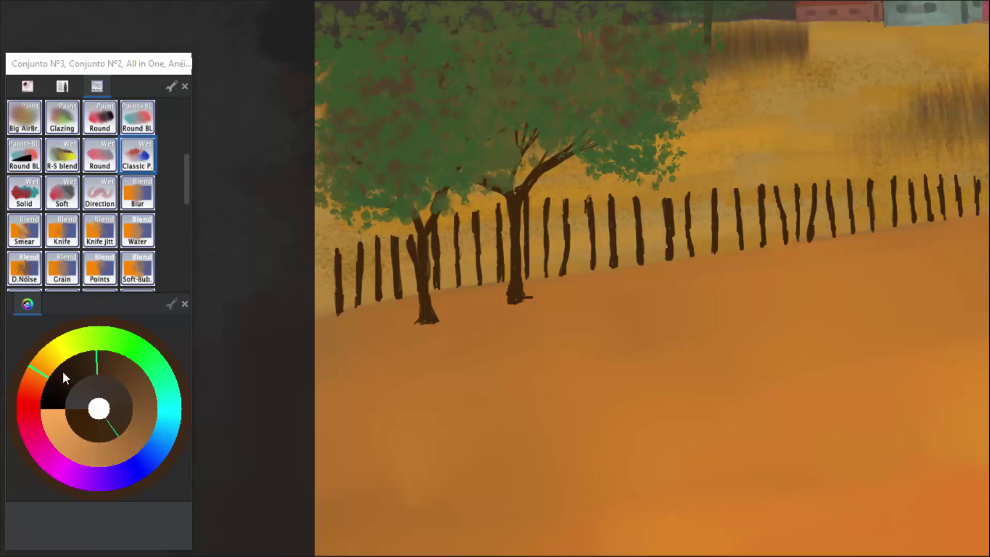
mouse_move(462, 327)
left_mouse_down()
mouse_move(418, 338)
mouse_move(465, 322)
mouse_move(426, 321)
mouse_move(382, 330)
mouse_move(449, 321)
mouse_move(387, 338)
left_mouse_up()
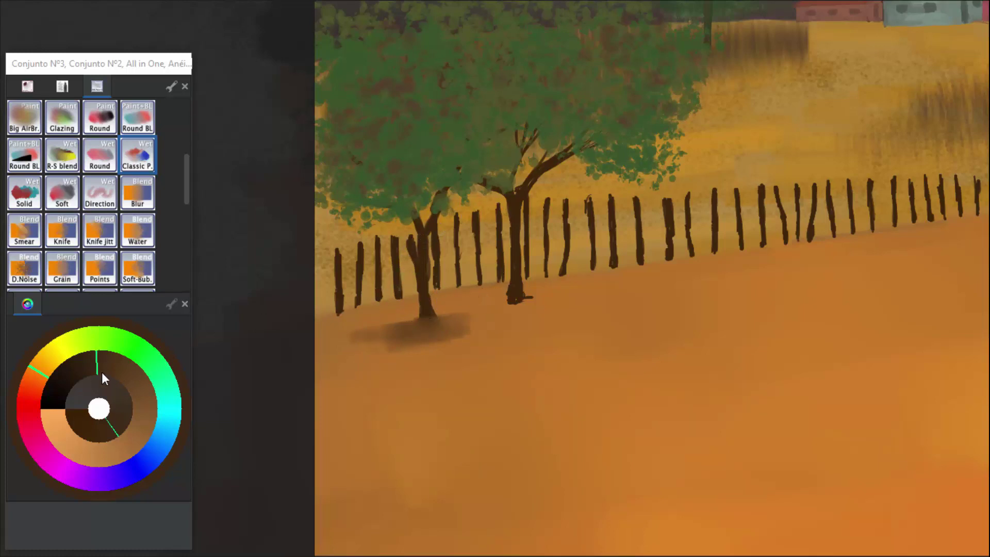
left_click(82, 368)
mouse_move(418, 319)
left_mouse_down()
mouse_move(436, 322)
mouse_move(363, 342)
left_mouse_up()
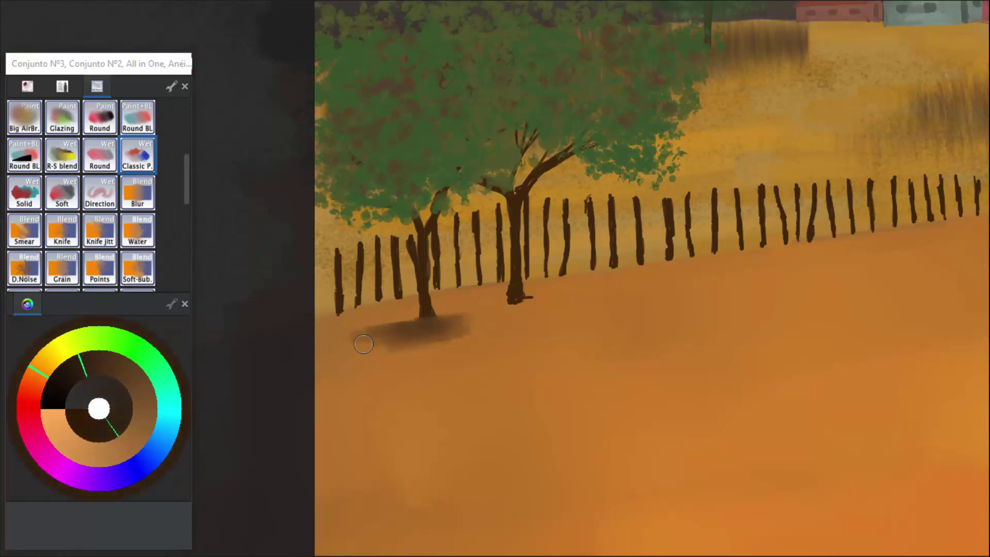
key("ctrl+z")
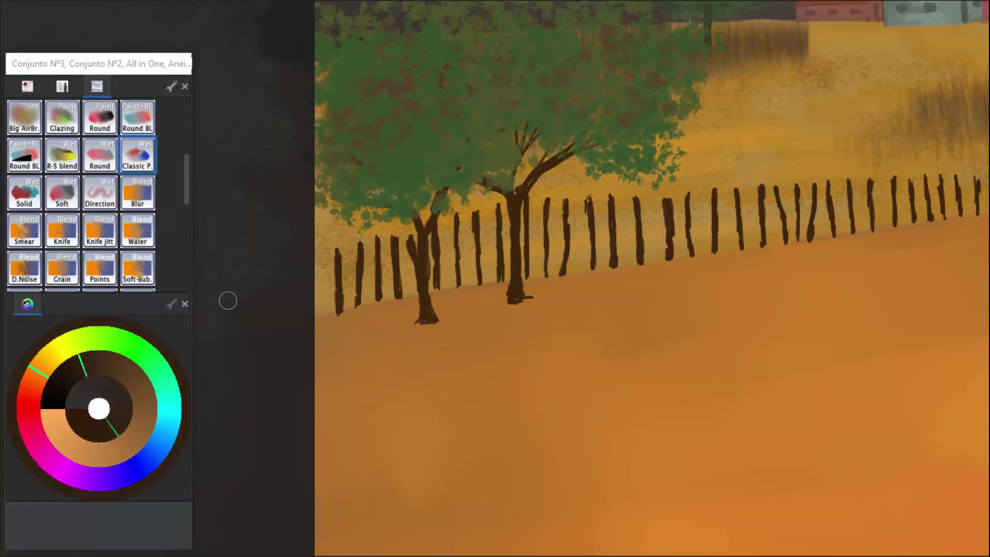
Sample the orange ground colour below the trees and darken it to a medium brown for freehand painting.
mouse_move(196, 1)
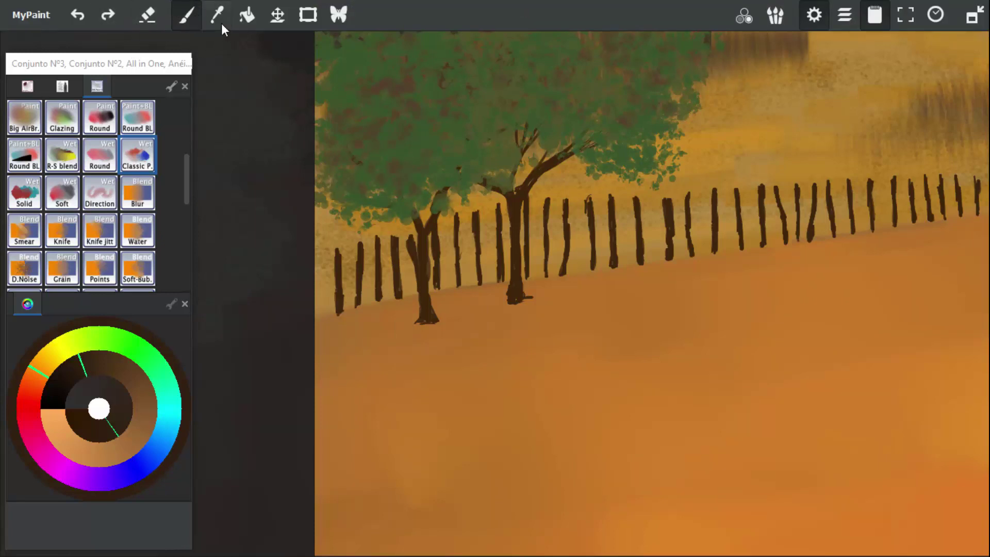
left_click(229, 11)
left_click(415, 420)
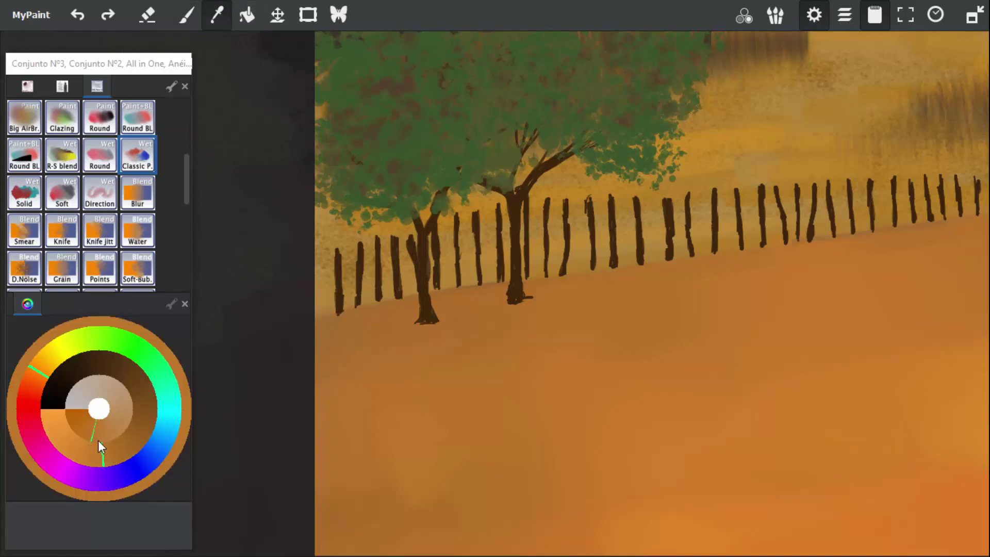
left_click_drag(108, 459, 150, 412)
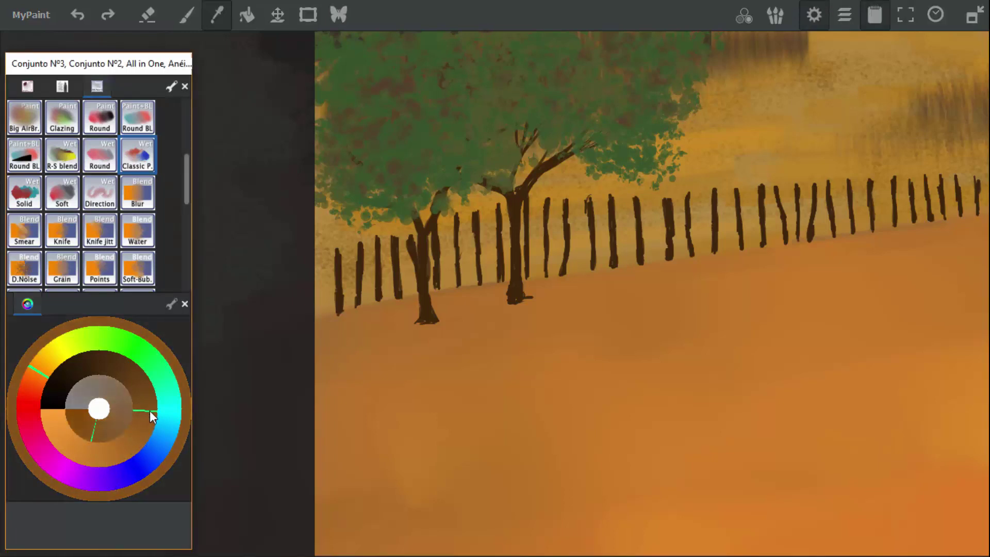
left_click(191, 17)
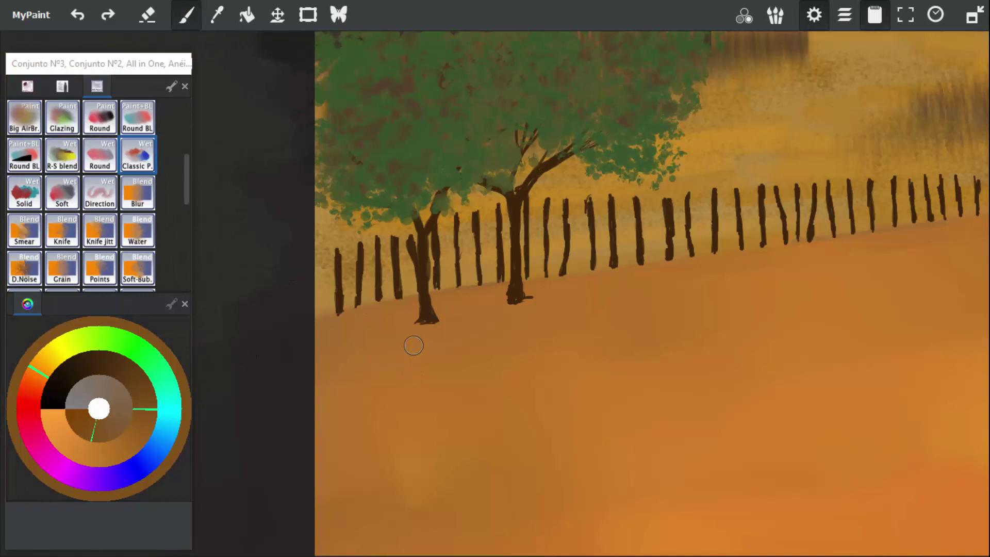
Paint the first brown shadow strokes on the ground beside the nearer tree's trunk, and slightly reduce the brush size.
mouse_move(371, 340)
left_mouse_down()
mouse_move(430, 337)
mouse_move(352, 332)
mouse_move(401, 320)
mouse_move(379, 324)
mouse_move(389, 324)
mouse_move(377, 299)
left_mouse_up()
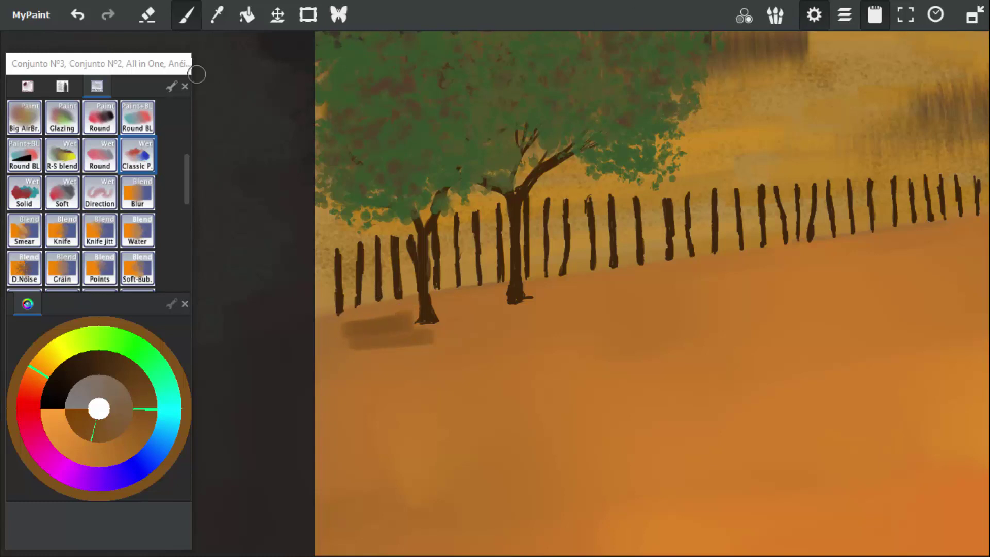
mouse_move(985, 272)
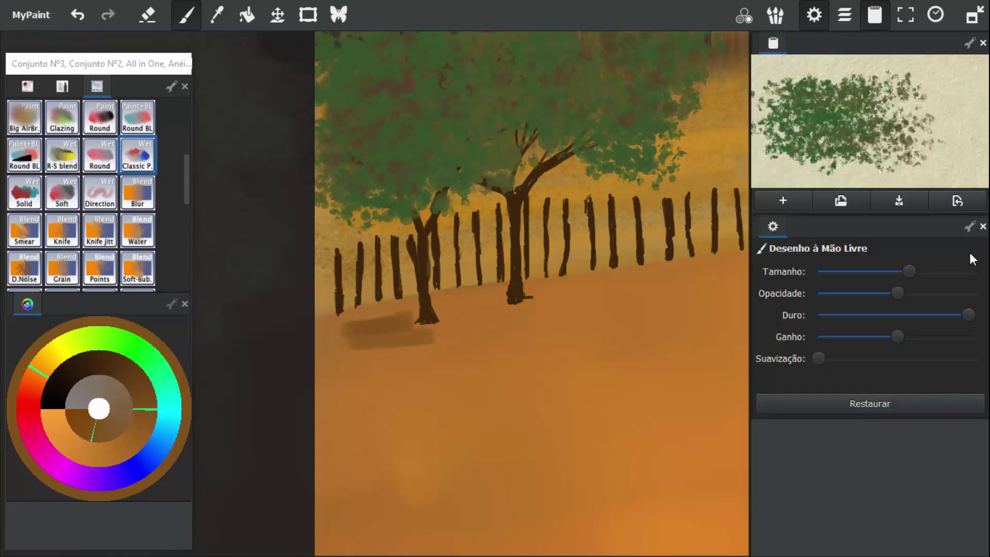
left_click_drag(908, 263, 877, 266)
left_click_drag(950, 153, 879, 153)
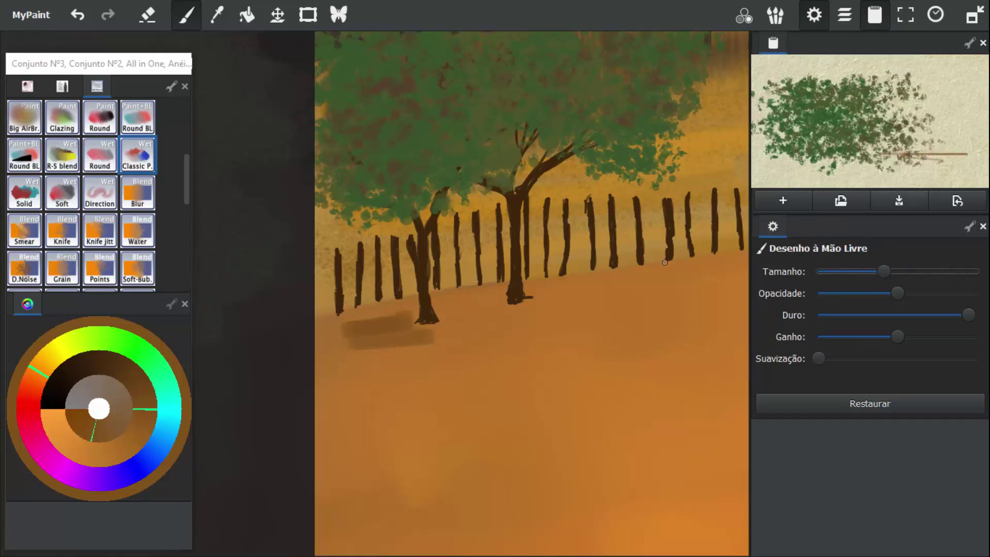
left_click_drag(893, 271, 909, 270)
Extend the brown ground shadow beneath both foreground trees and along the base of the fence.
mouse_move(353, 328)
left_mouse_down()
mouse_move(411, 303)
mouse_move(329, 327)
mouse_move(349, 330)
mouse_move(336, 340)
mouse_move(353, 338)
mouse_move(343, 351)
mouse_move(445, 329)
mouse_move(426, 328)
mouse_move(491, 327)
mouse_move(455, 320)
mouse_move(592, 321)
mouse_move(446, 313)
left_mouse_up()
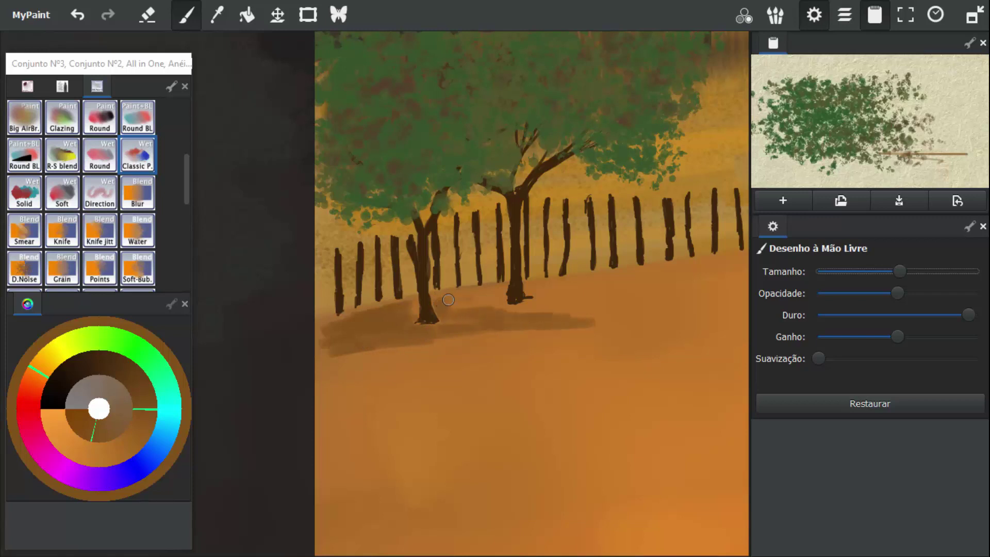
mouse_move(444, 303)
left_mouse_down()
mouse_move(481, 306)
mouse_move(452, 297)
mouse_move(503, 292)
mouse_move(492, 299)
left_mouse_up()
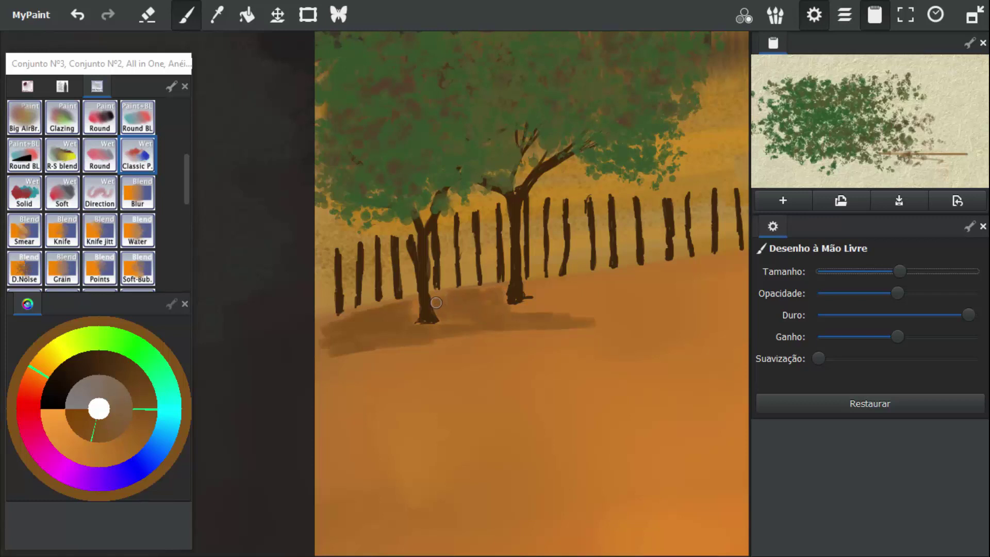
left_click_drag(445, 322, 415, 312)
left_click_drag(475, 331, 388, 347)
mouse_move(450, 342)
left_mouse_down()
mouse_move(327, 358)
mouse_move(316, 350)
mouse_move(327, 333)
mouse_move(313, 331)
mouse_move(344, 321)
mouse_move(307, 345)
mouse_move(315, 355)
mouse_move(344, 367)
left_mouse_up()
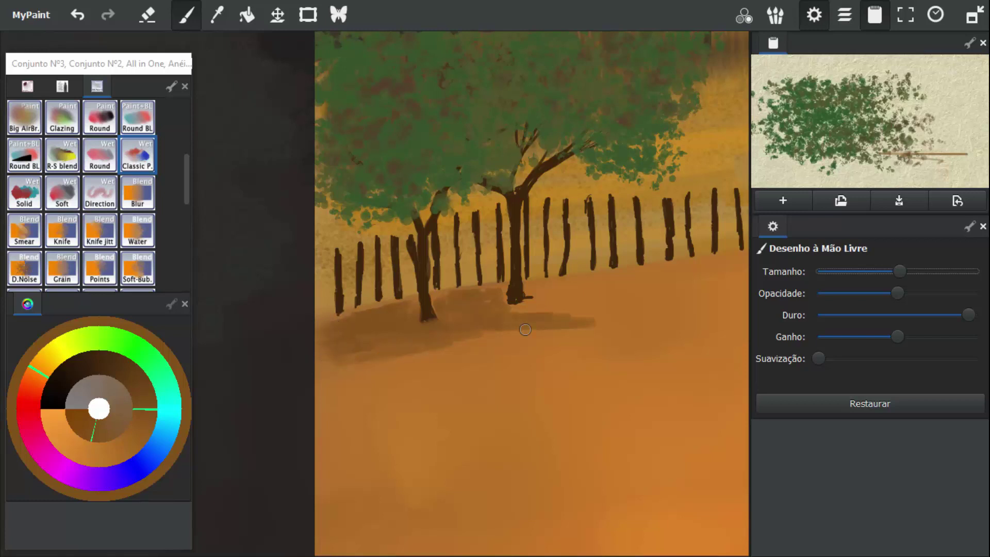
mouse_move(558, 322)
left_mouse_down()
mouse_move(679, 302)
mouse_move(660, 269)
mouse_move(569, 289)
mouse_move(655, 278)
mouse_move(625, 297)
mouse_move(589, 300)
mouse_move(619, 280)
mouse_move(532, 309)
mouse_move(559, 291)
mouse_move(534, 286)
mouse_move(541, 279)
mouse_move(529, 285)
mouse_move(648, 270)
mouse_move(633, 287)
left_mouse_up()
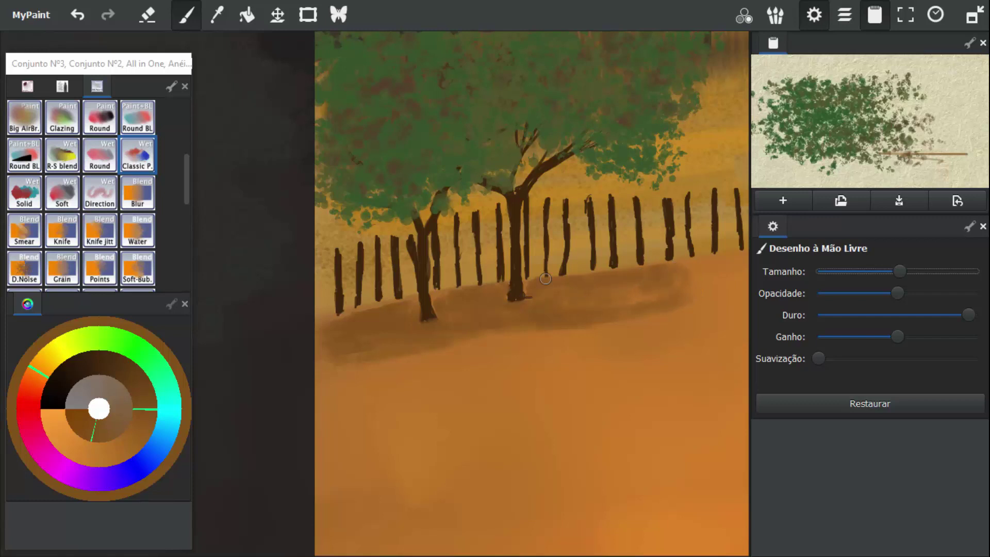
Sample the yellow field colour between the fence posts and darken it slightly for freehand painting.
key("Tab")
scroll(561, 293, "down", 2)
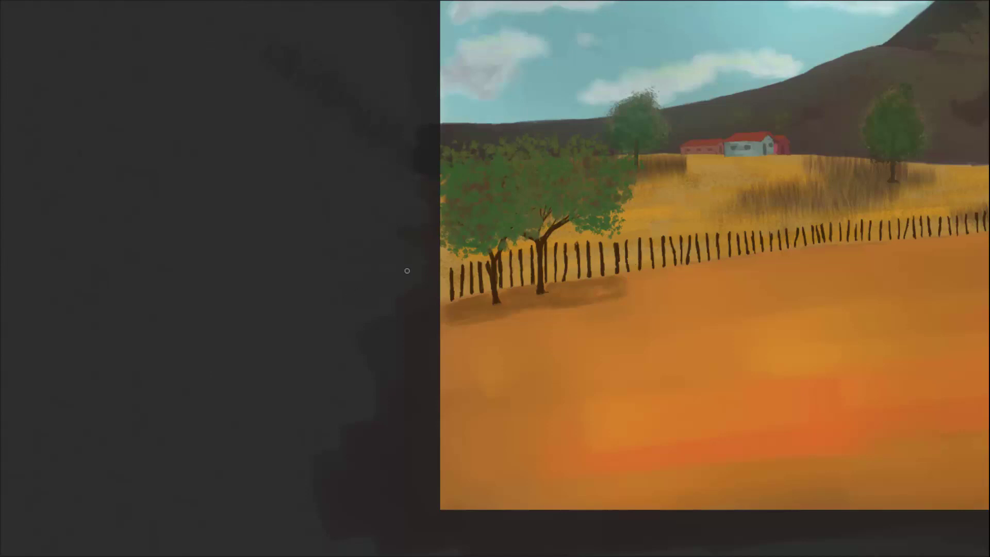
scroll(580, 279, "up", 5)
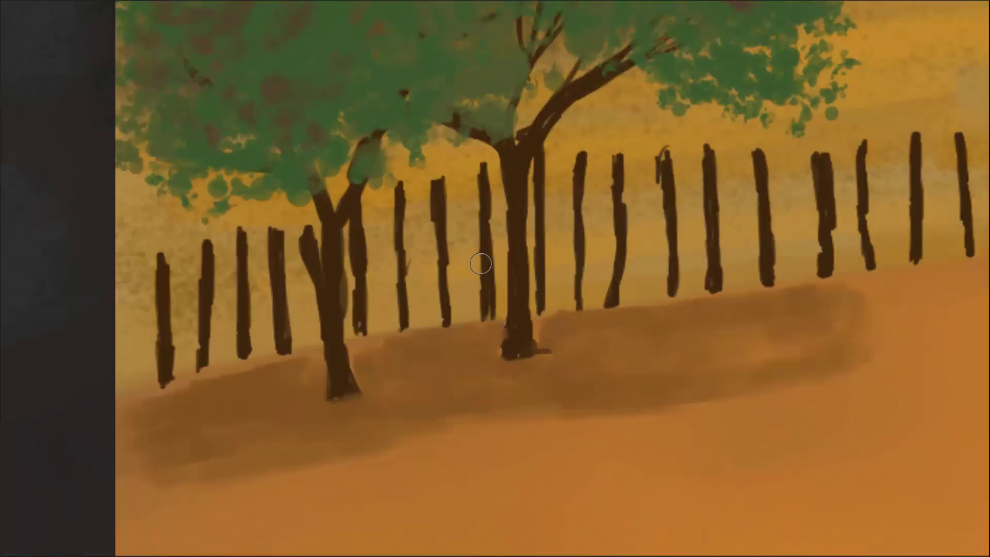
mouse_move(2, 435)
mouse_move(583, 10)
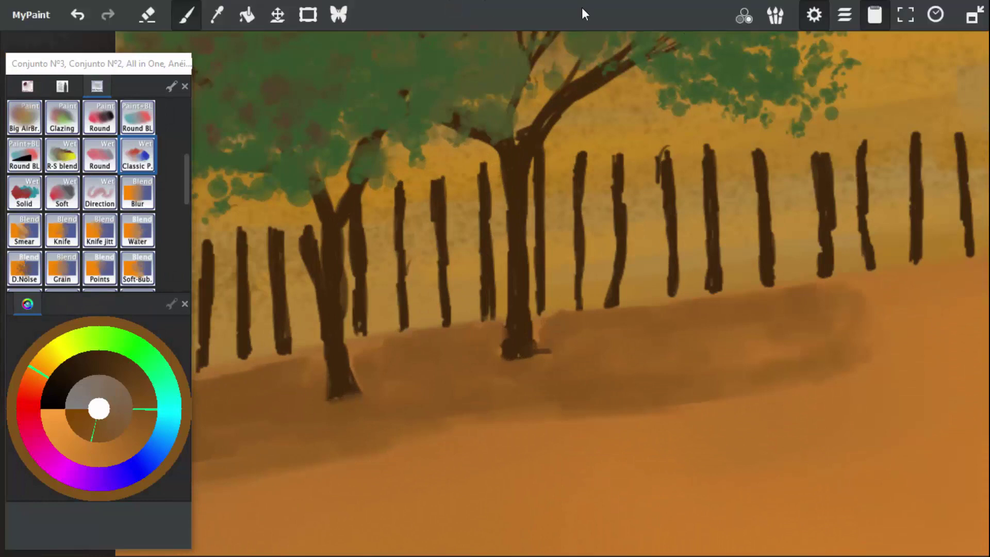
left_click(213, 23)
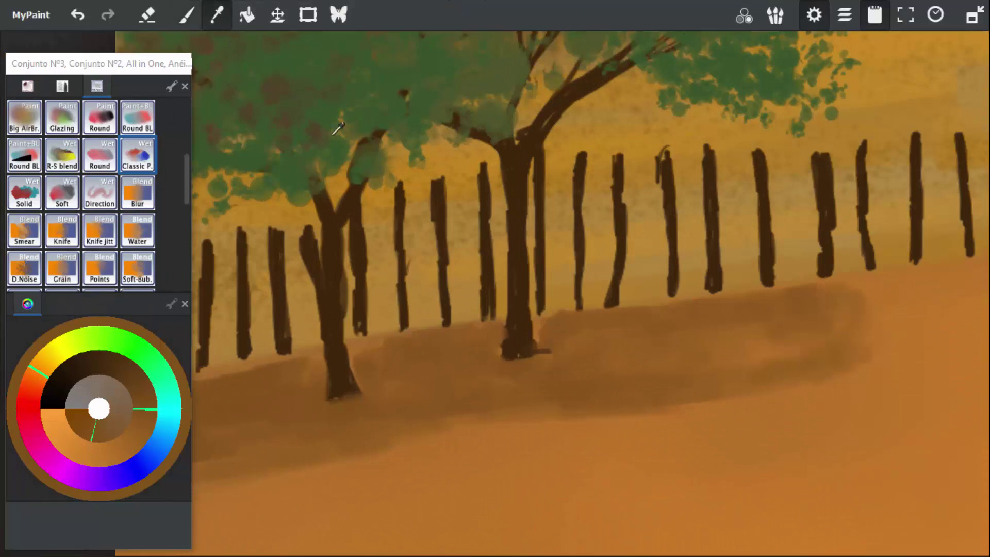
left_click(423, 285)
left_click(194, 19)
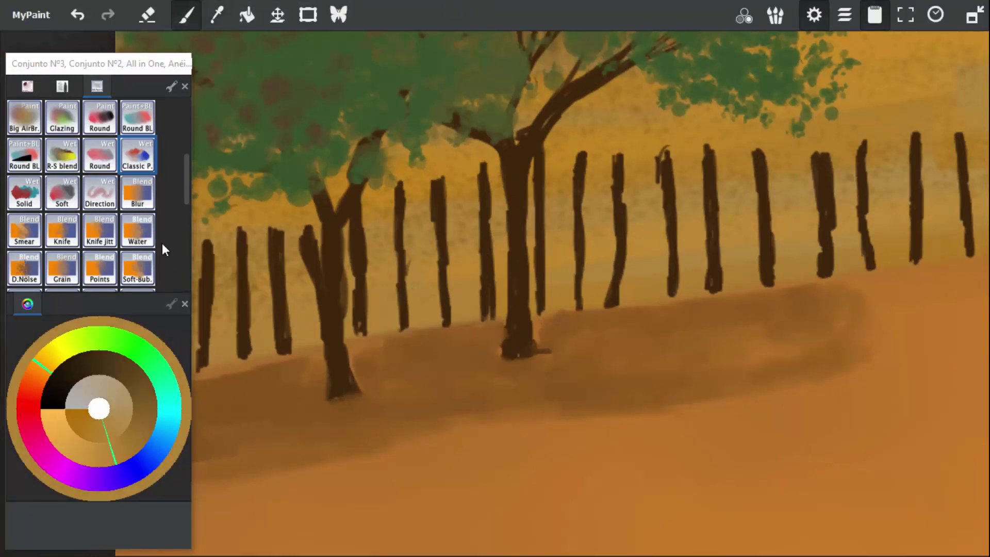
left_click(116, 447)
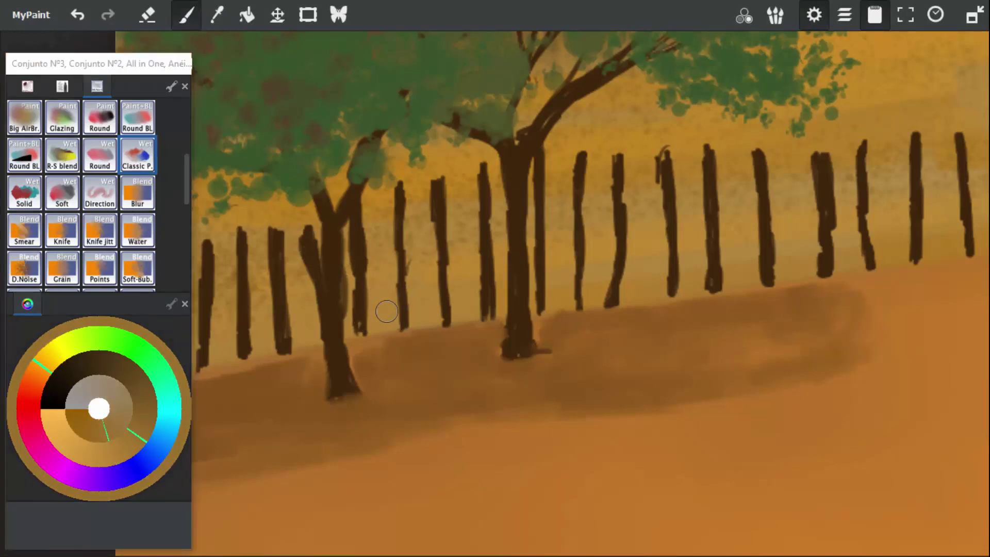
Paint a darker yellow-brown shadow at the field's base between the posts around the nearer trunk and out to the canvas edge.
mouse_move(386, 316)
left_mouse_down()
mouse_move(384, 286)
mouse_move(383, 306)
mouse_move(414, 318)
mouse_move(424, 282)
mouse_move(429, 325)
mouse_move(471, 304)
mouse_move(466, 313)
mouse_move(461, 273)
mouse_move(461, 317)
mouse_move(428, 283)
mouse_move(429, 309)
mouse_move(422, 282)
mouse_move(371, 289)
mouse_move(405, 278)
left_mouse_up()
scroll(553, 319, "down", 5)
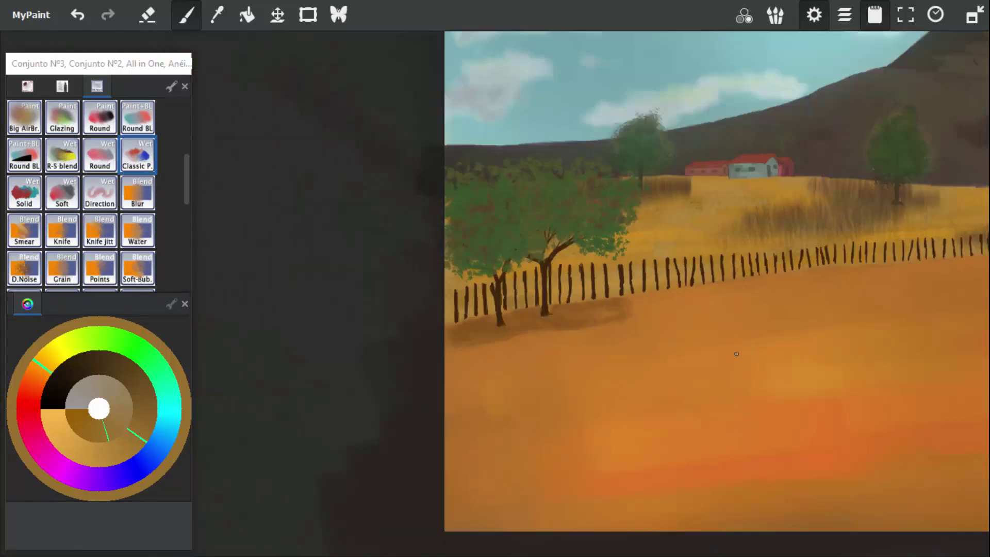
scroll(561, 326, "up", 3)
scroll(595, 337, "up", 2)
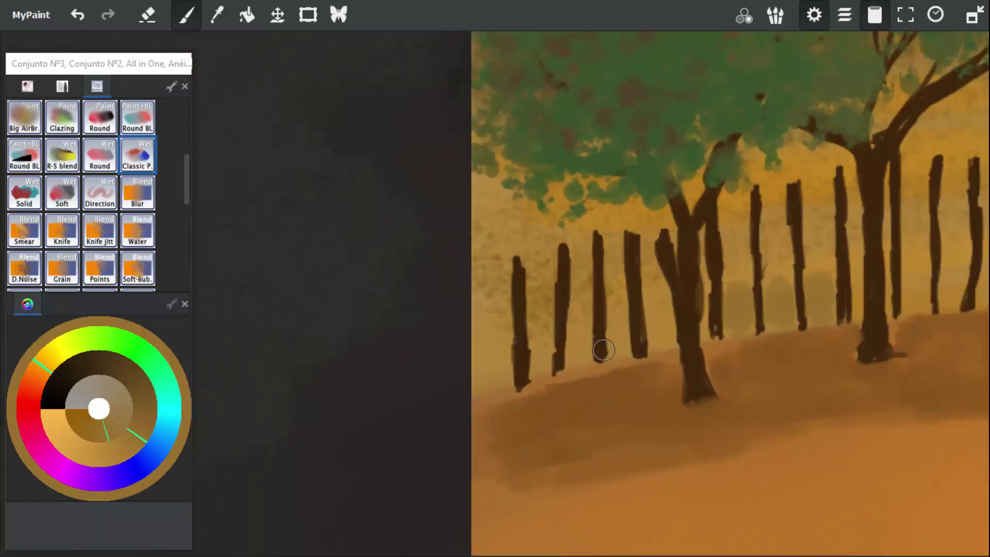
mouse_move(473, 330)
left_mouse_down()
mouse_move(483, 367)
mouse_move(489, 352)
mouse_move(498, 391)
mouse_move(500, 334)
mouse_move(477, 353)
mouse_move(516, 360)
mouse_move(537, 337)
mouse_move(538, 373)
mouse_move(543, 326)
mouse_move(542, 363)
mouse_move(564, 364)
mouse_move(579, 345)
mouse_move(574, 367)
mouse_move(609, 337)
mouse_move(616, 315)
mouse_move(623, 351)
mouse_move(661, 339)
mouse_move(659, 350)
mouse_move(661, 314)
mouse_move(662, 326)
mouse_move(739, 320)
mouse_move(547, 330)
left_mouse_up()
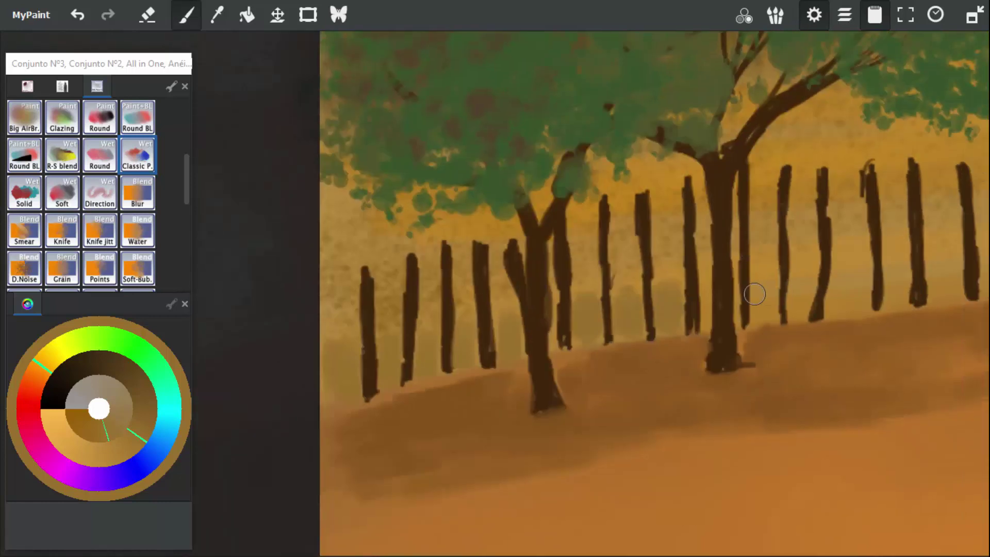
Continue the yellow-brown field shadow between the fence posts beyond the second tree.
mouse_move(760, 290)
left_mouse_down()
mouse_move(765, 315)
mouse_move(761, 271)
mouse_move(769, 313)
mouse_move(763, 281)
mouse_move(804, 300)
mouse_move(799, 290)
mouse_move(792, 324)
mouse_move(805, 274)
left_mouse_up()
mouse_move(807, 274)
left_mouse_down()
mouse_move(841, 290)
mouse_move(847, 274)
mouse_move(838, 287)
mouse_move(854, 280)
mouse_move(855, 310)
mouse_move(841, 271)
left_mouse_up()
left_click_drag(877, 308, 606, 333)
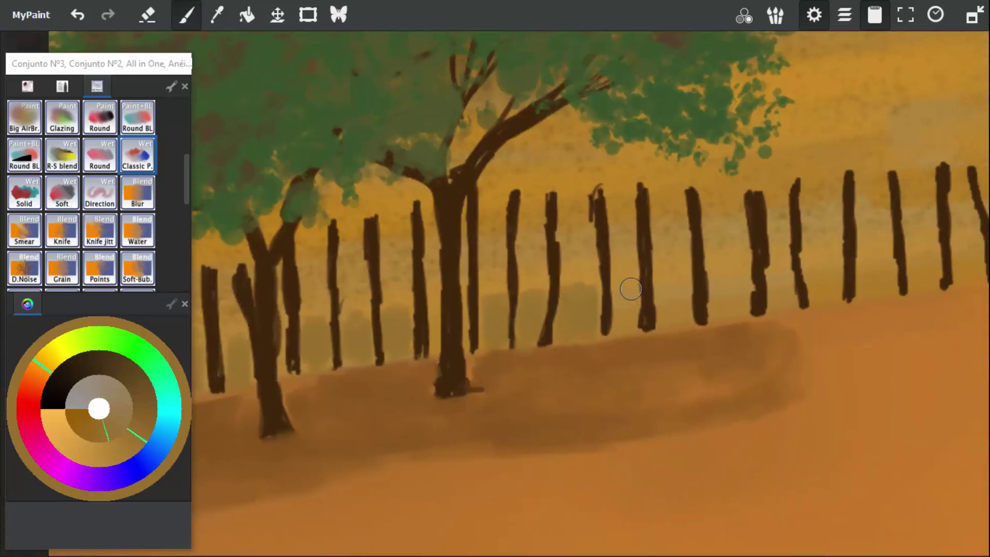
mouse_move(629, 291)
left_mouse_down()
mouse_move(671, 295)
mouse_move(664, 282)
mouse_move(683, 278)
mouse_move(672, 301)
mouse_move(666, 279)
mouse_move(675, 282)
mouse_move(675, 321)
mouse_move(665, 304)
mouse_move(685, 304)
mouse_move(723, 278)
mouse_move(727, 286)
mouse_move(721, 274)
mouse_move(725, 292)
mouse_move(735, 287)
mouse_move(734, 316)
mouse_move(732, 302)
mouse_move(760, 311)
mouse_move(746, 289)
mouse_move(762, 269)
left_mouse_up()
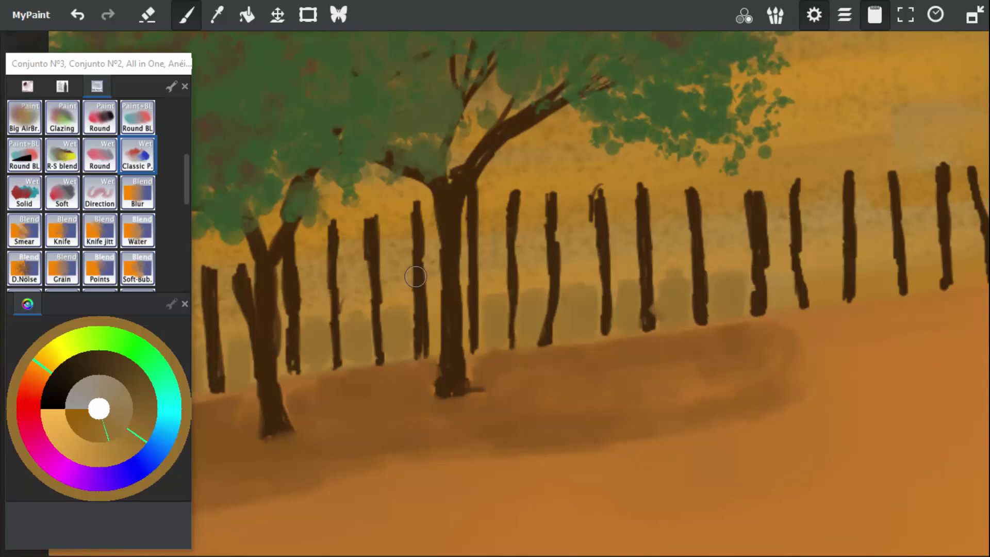
Sample a fence post's dark brown, darken it further, and test a smaller brush on the scratchpad.
left_click(217, 17)
left_click(511, 250)
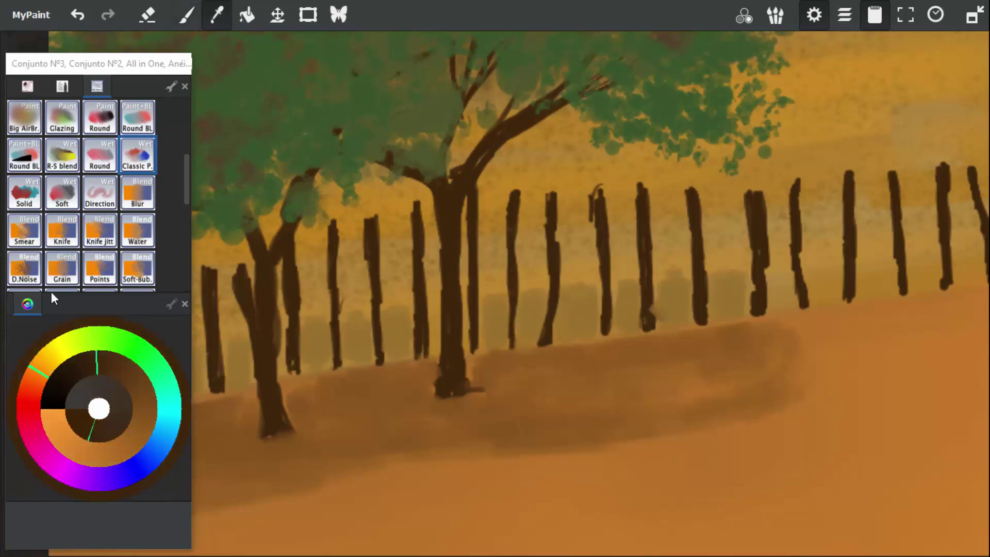
left_click_drag(95, 361, 92, 361)
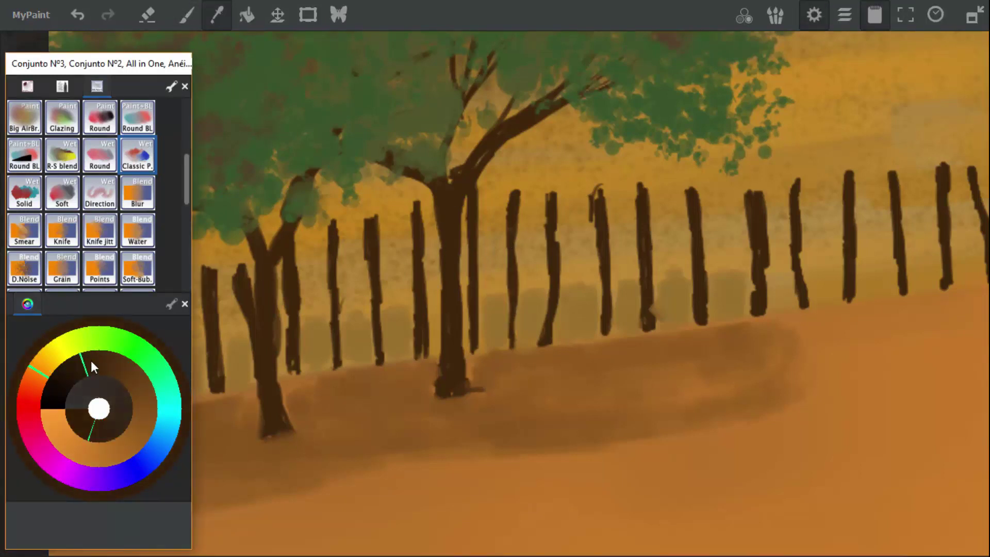
left_click(188, 14)
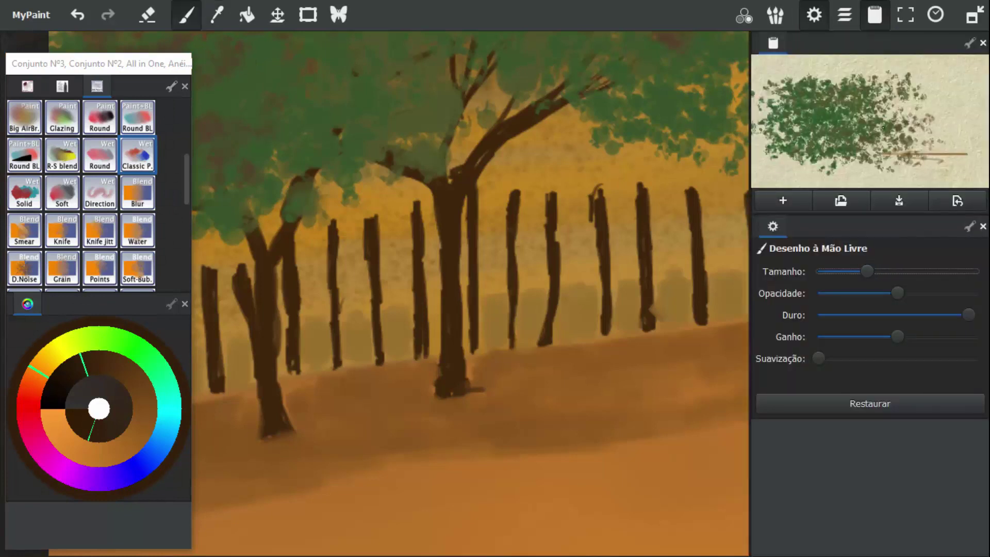
mouse_move(883, 128)
left_mouse_down()
mouse_move(917, 120)
mouse_move(923, 153)
left_mouse_up()
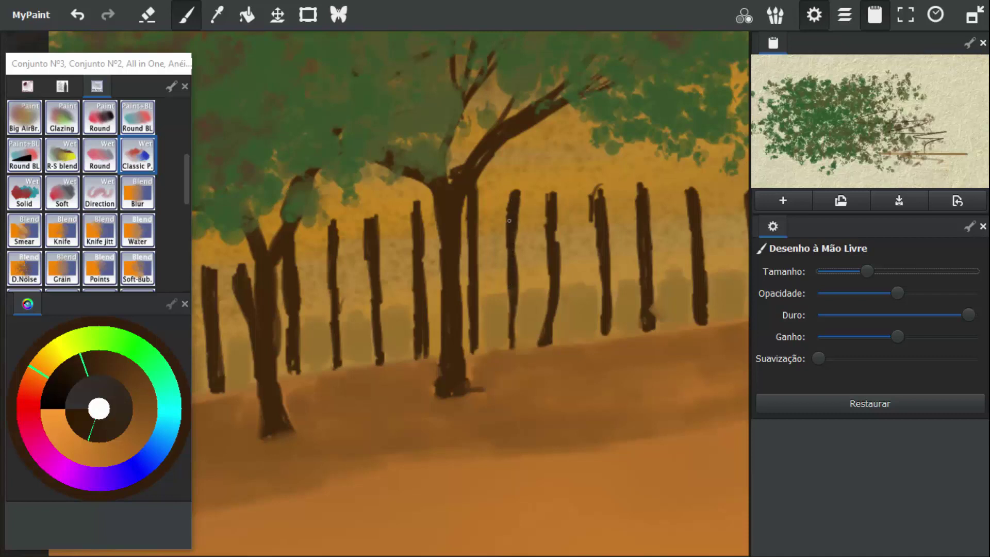
Undo the trial stroke on the fence post, then enlarge the brush and test a darker brown on the scratchpad.
mouse_move(508, 240)
left_mouse_down()
mouse_move(507, 274)
mouse_move(512, 232)
mouse_move(508, 309)
left_mouse_up()
key("ctrl+z")
left_click_drag(879, 162, 883, 176)
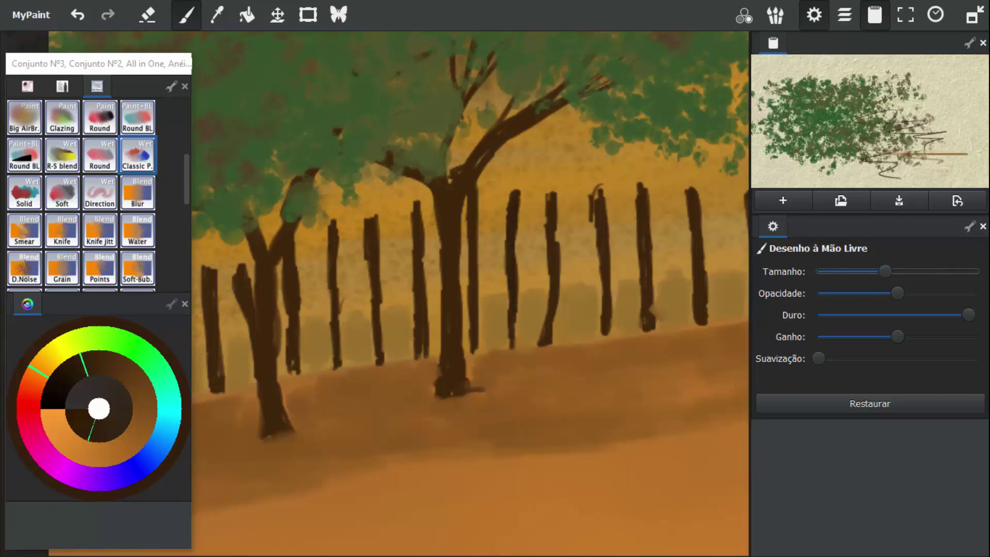
left_click_drag(894, 160, 844, 181)
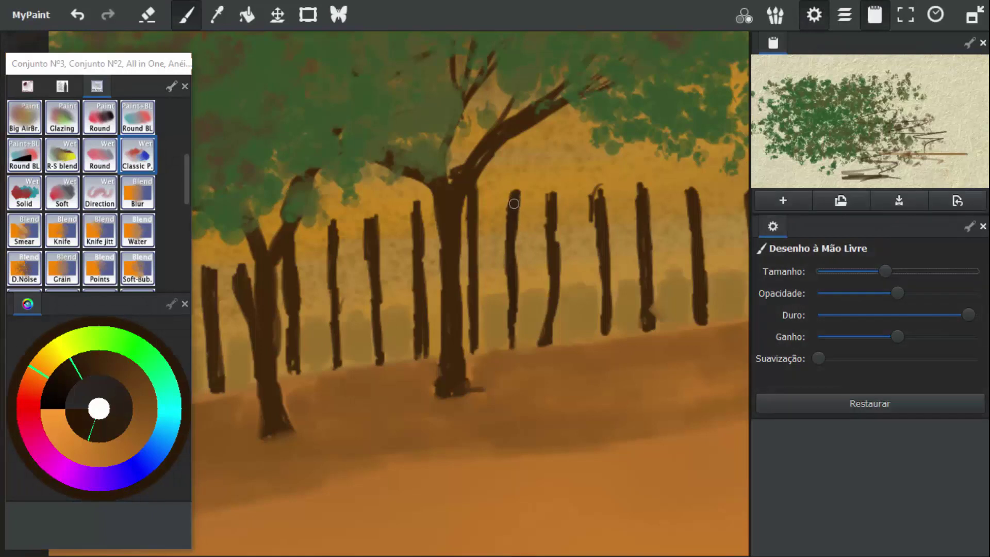
Paint over the fence posts between the two foreground trees and just beyond the second one with a darker, adjusted brown.
left_click_drag(515, 204, 503, 269)
left_click(112, 423)
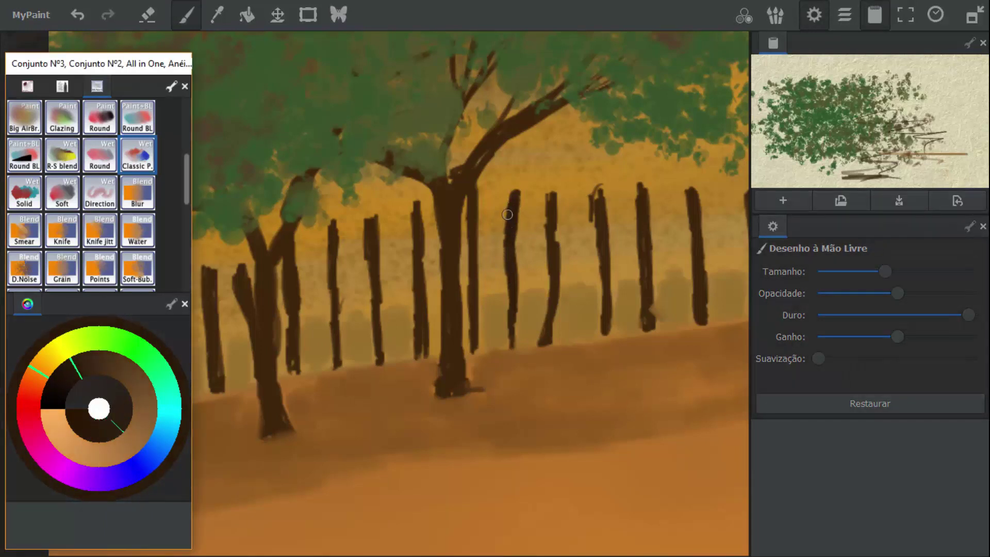
mouse_move(513, 204)
left_mouse_down()
mouse_move(514, 337)
mouse_move(514, 307)
mouse_move(535, 323)
mouse_move(565, 326)
mouse_move(549, 338)
mouse_move(556, 230)
left_mouse_up()
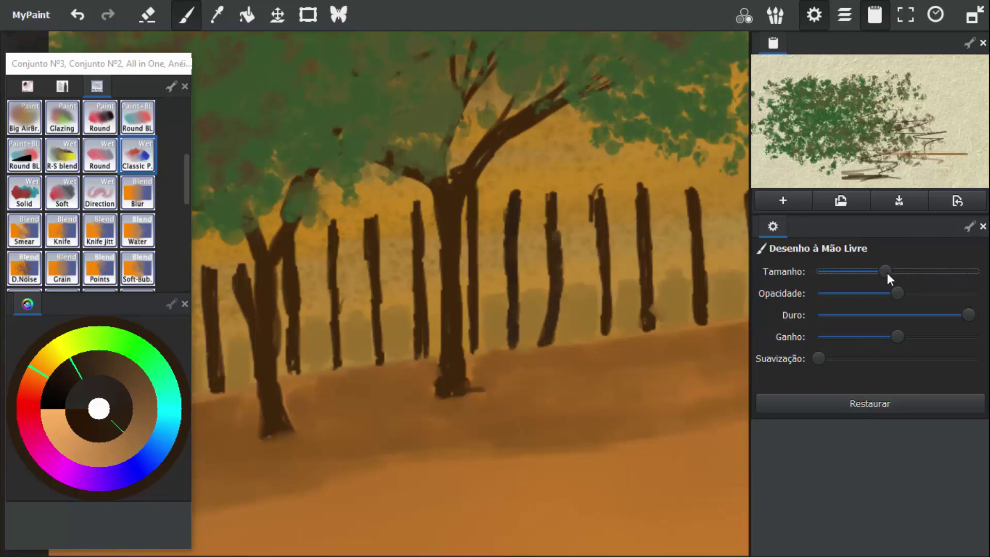
mouse_move(604, 312)
left_mouse_down()
mouse_move(605, 336)
mouse_move(605, 282)
left_mouse_up()
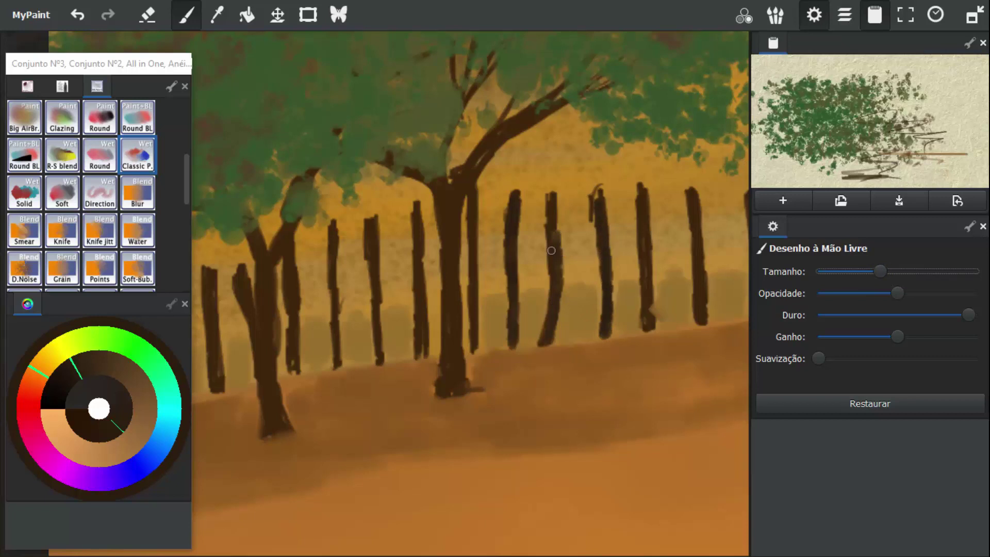
mouse_move(552, 251)
left_mouse_down()
mouse_move(554, 208)
mouse_move(555, 292)
mouse_move(555, 283)
left_mouse_up()
mouse_move(469, 205)
left_mouse_down()
mouse_move(473, 348)
mouse_move(428, 333)
mouse_move(420, 344)
mouse_move(421, 223)
mouse_move(417, 261)
left_mouse_up()
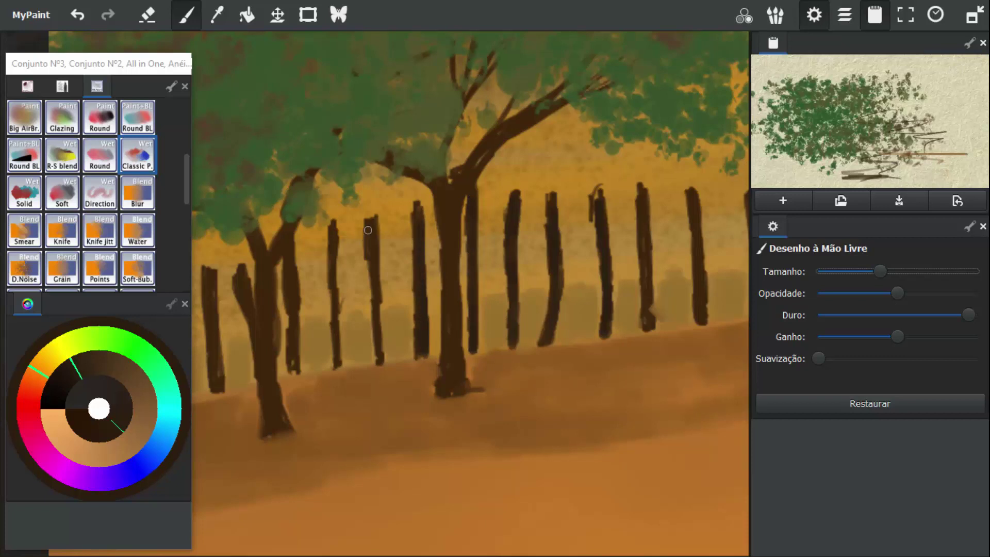
mouse_move(368, 230)
left_mouse_down()
mouse_move(375, 359)
mouse_move(374, 310)
mouse_move(381, 346)
mouse_move(351, 339)
mouse_move(332, 362)
mouse_move(339, 366)
mouse_move(336, 236)
mouse_move(333, 277)
mouse_move(289, 281)
mouse_move(289, 257)
mouse_move(297, 334)
mouse_move(297, 313)
left_mouse_up()
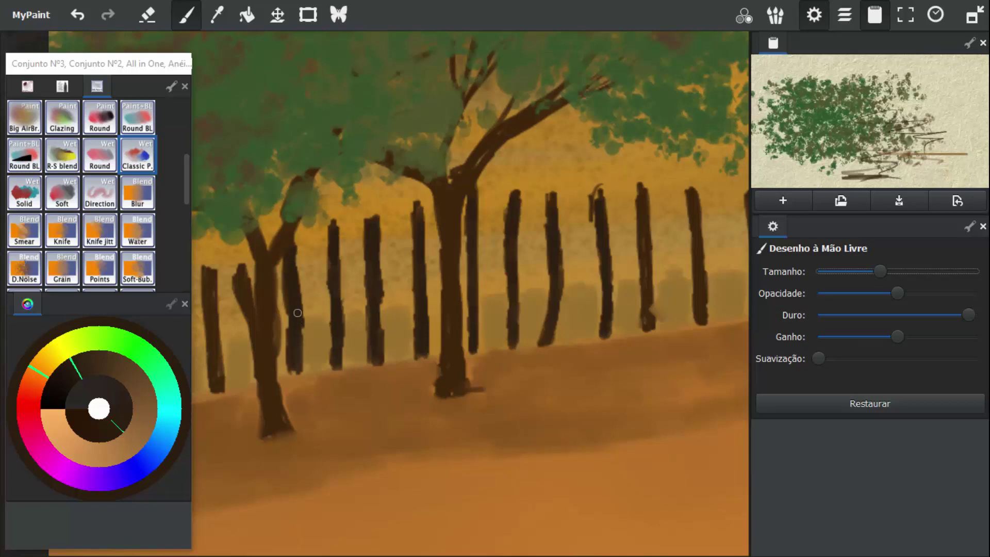
Darken the fence posts between the first tree and the canvas edge, including the one touching its trunk.
left_click_drag(354, 209, 508, 201)
mouse_move(359, 290)
left_mouse_down()
mouse_move(364, 264)
mouse_move(367, 372)
mouse_move(369, 349)
left_mouse_up()
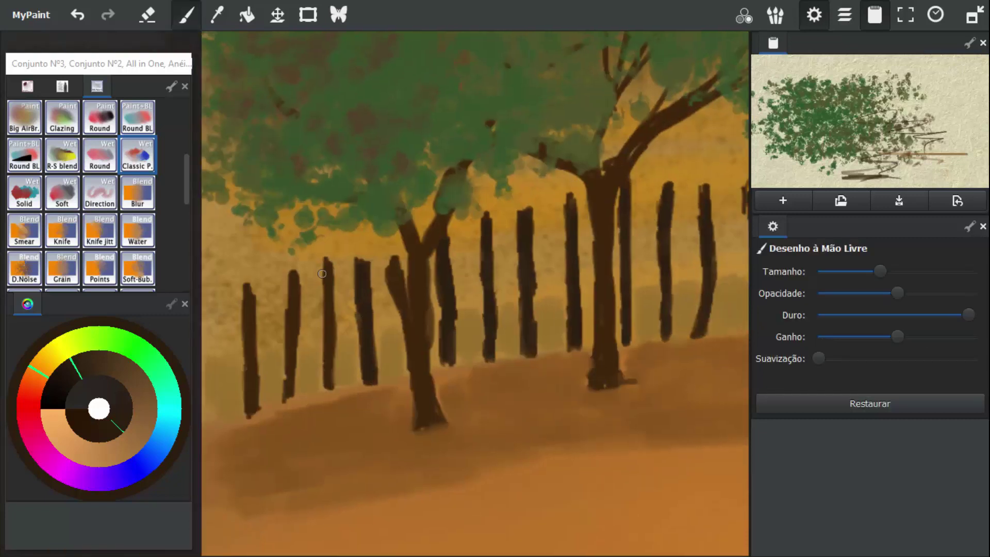
mouse_move(330, 285)
left_mouse_down()
mouse_move(326, 257)
mouse_move(336, 379)
mouse_move(327, 333)
mouse_move(327, 369)
left_mouse_up()
mouse_move(298, 282)
left_mouse_down()
mouse_move(294, 403)
mouse_move(297, 336)
left_mouse_up()
mouse_move(250, 289)
left_mouse_down()
mouse_move(246, 398)
mouse_move(250, 357)
mouse_move(255, 408)
left_mouse_up()
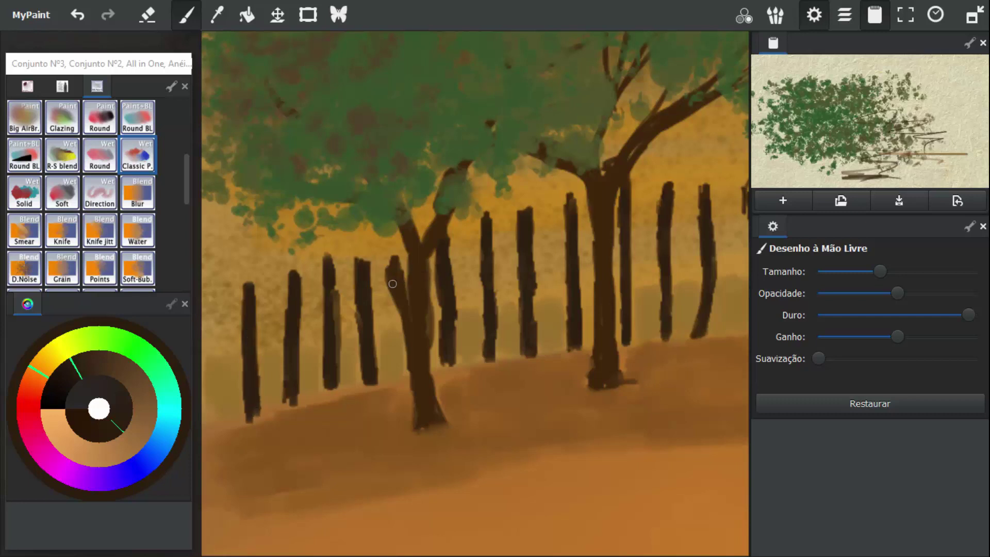
left_click_drag(396, 269, 401, 312)
Continue the dark brown shading on the fence posts farther beyond the second tree, up to the end of its ground shadow.
scroll(437, 337, "down", 8)
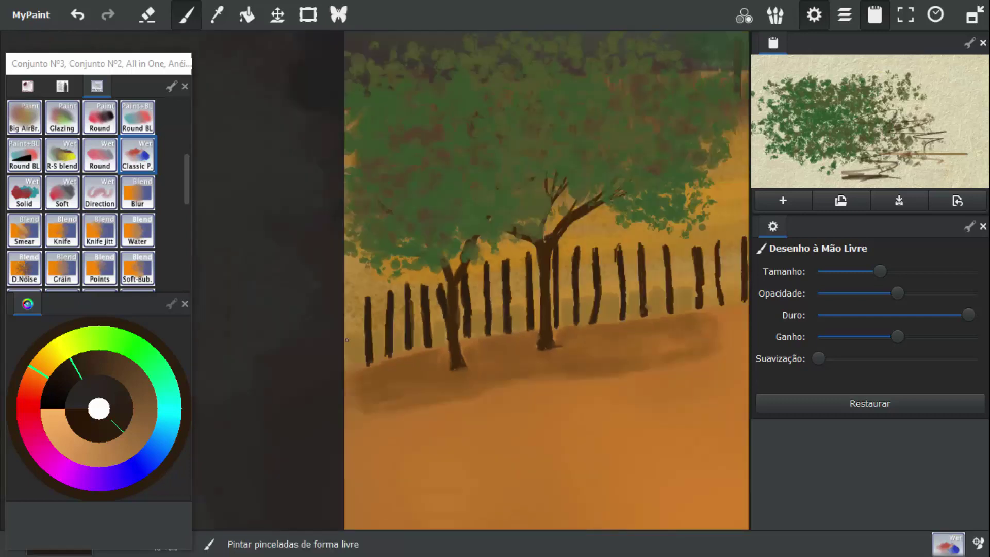
scroll(436, 338, "up", 8)
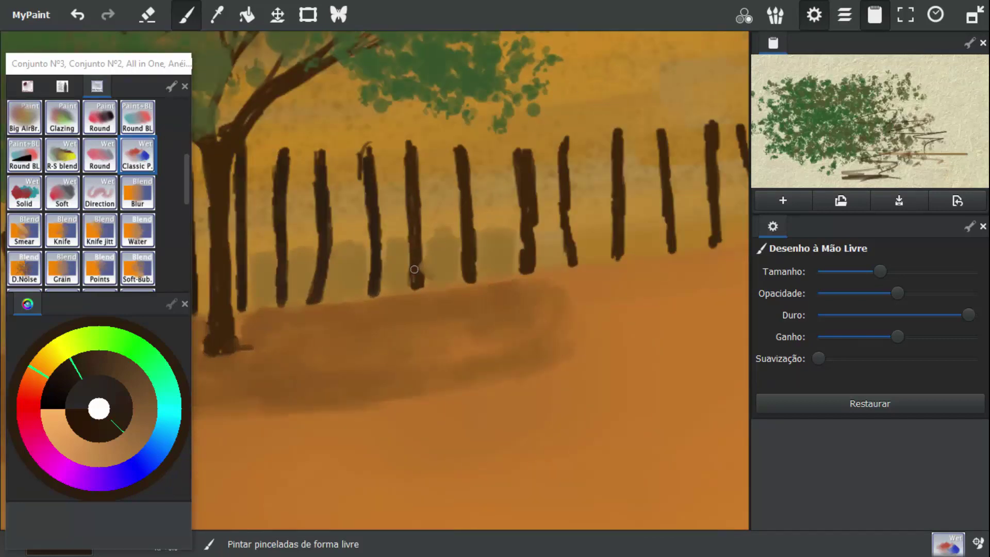
mouse_move(414, 270)
left_mouse_down()
mouse_move(417, 279)
mouse_move(417, 266)
left_mouse_up()
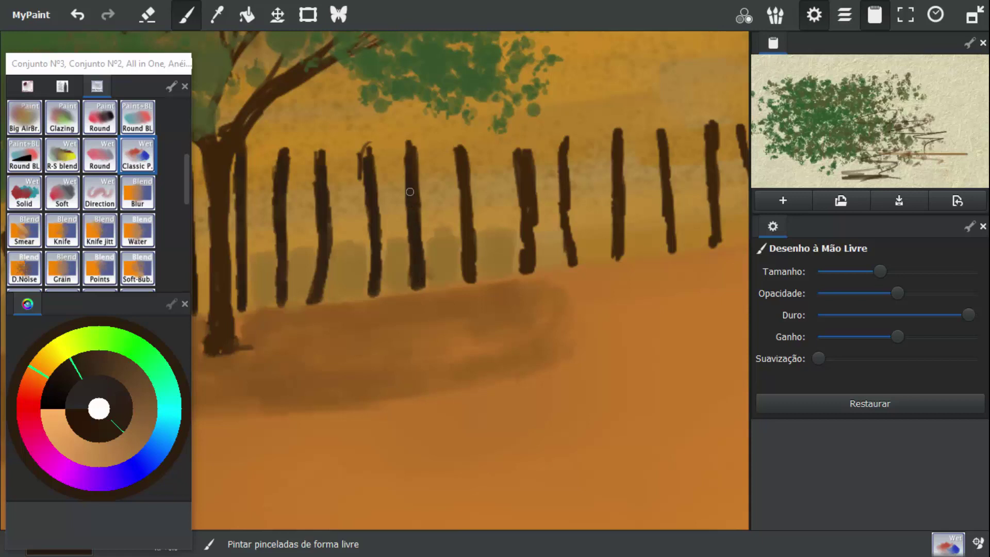
left_click_drag(472, 235, 466, 174)
mouse_move(528, 228)
left_mouse_down()
mouse_move(528, 263)
mouse_move(528, 173)
mouse_move(526, 204)
mouse_move(584, 242)
mouse_move(567, 222)
mouse_move(566, 247)
mouse_move(564, 222)
mouse_move(571, 263)
mouse_move(567, 219)
left_mouse_up()
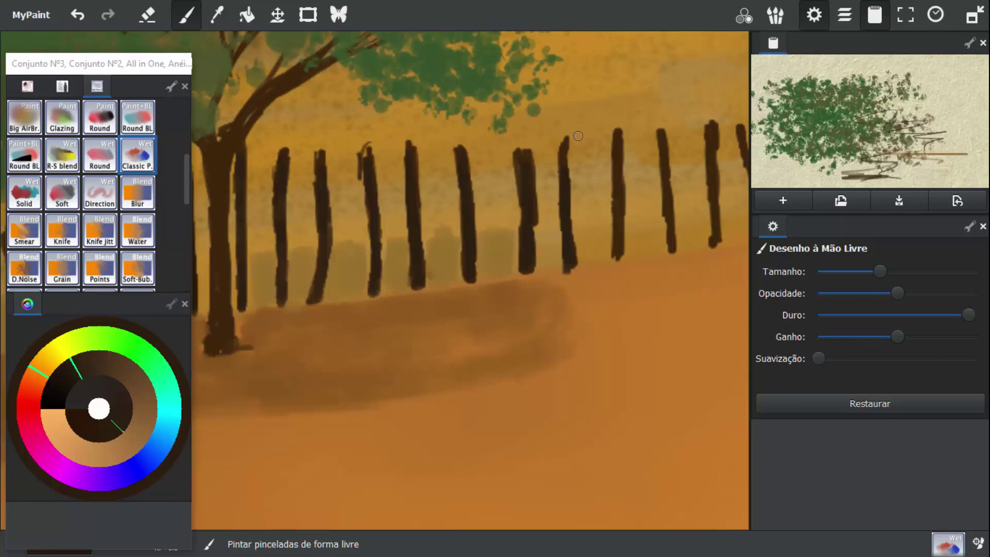
Darken the brown slightly more and shade the first tree's trunk from its base up to the fork.
scroll(517, 176, "down", 3)
scroll(374, 221, "up", 3)
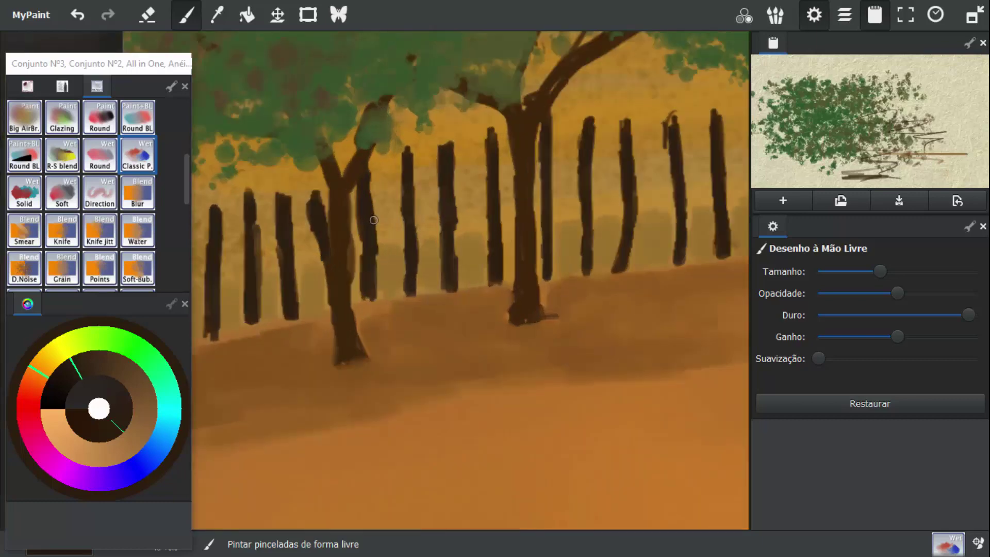
key("F11")
mouse_move(164, 373)
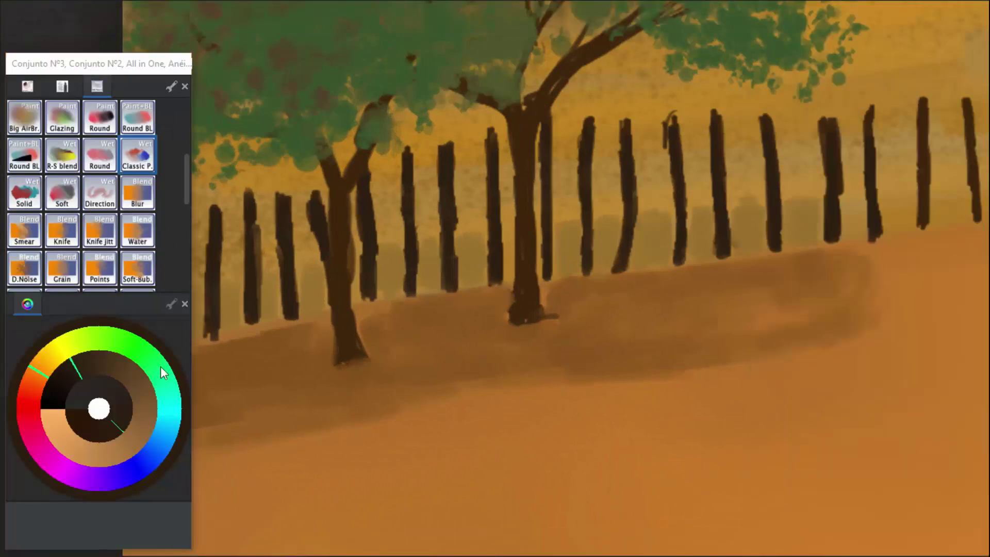
left_click_drag(81, 377, 71, 375)
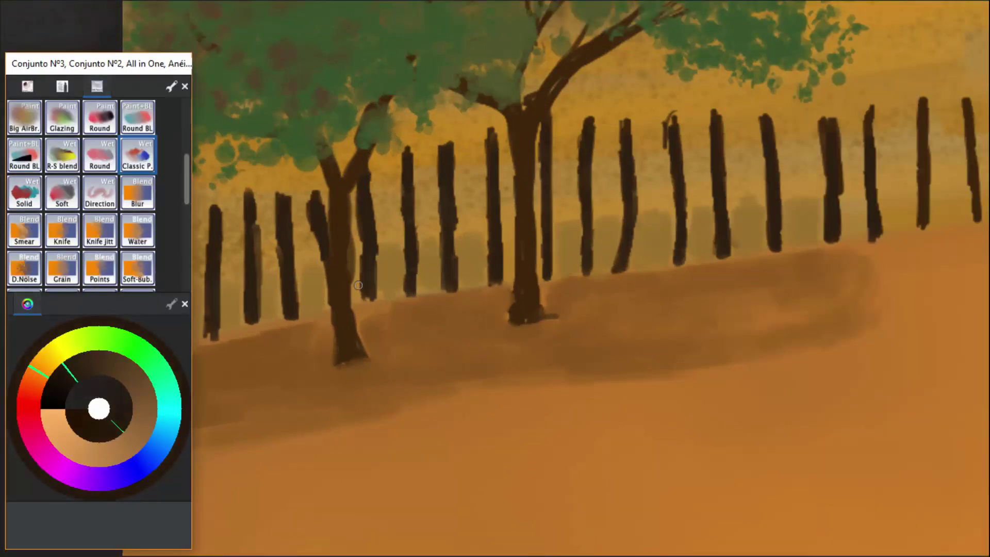
mouse_move(339, 292)
left_mouse_down()
mouse_move(350, 327)
mouse_move(342, 347)
mouse_move(356, 350)
mouse_move(333, 245)
left_mouse_up()
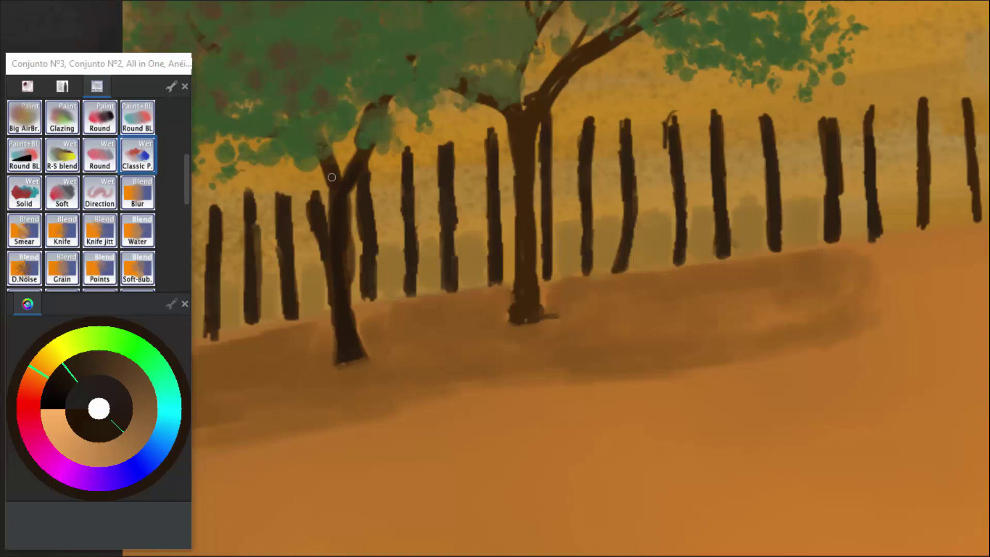
left_click_drag(345, 304, 344, 243)
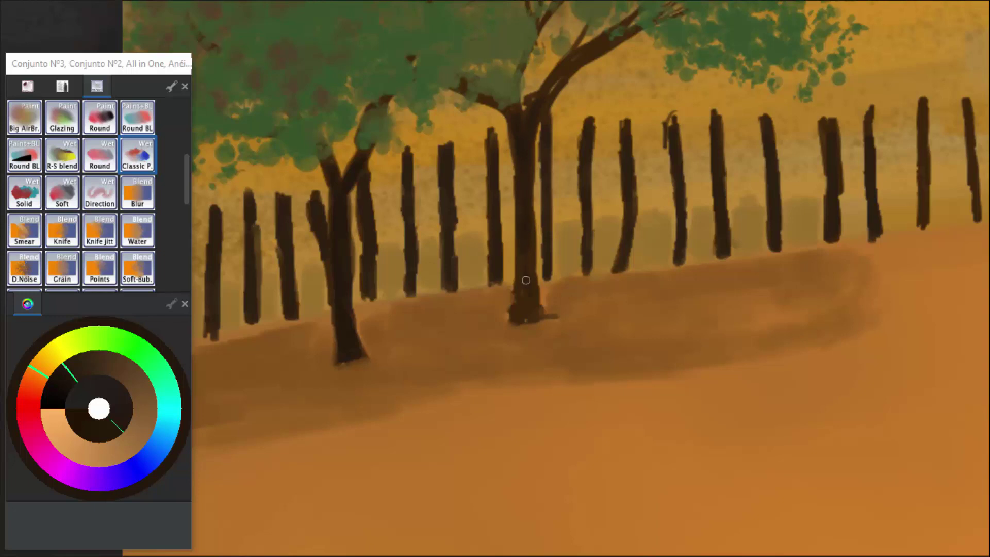
Shade the second tree's trunk with the dark brown and paint small roots at the bases of both trees.
mouse_move(528, 230)
left_mouse_down()
mouse_move(517, 302)
mouse_move(523, 231)
mouse_move(533, 327)
left_mouse_up()
mouse_move(529, 213)
left_mouse_down()
mouse_move(540, 298)
mouse_move(532, 197)
mouse_move(545, 313)
mouse_move(533, 324)
mouse_move(513, 318)
mouse_move(552, 318)
left_mouse_up()
mouse_move(354, 340)
left_mouse_down()
mouse_move(329, 371)
mouse_move(347, 359)
mouse_move(368, 364)
mouse_move(358, 352)
mouse_move(386, 358)
left_mouse_up()
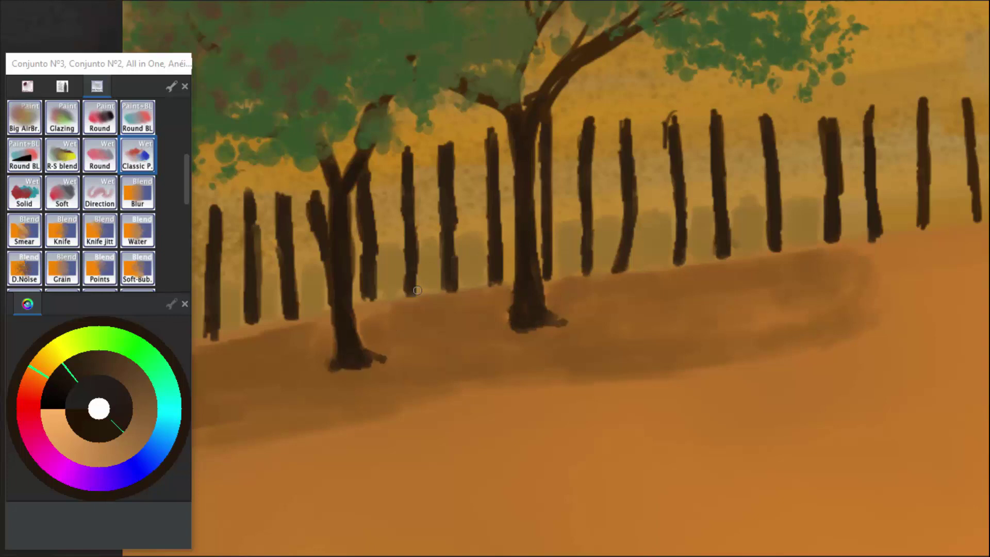
Sample the brown of the trees' ground shadow and paint over the shadow's far end beyond the second tree.
scroll(504, 313, "down", 6)
scroll(627, 310, "up", 2)
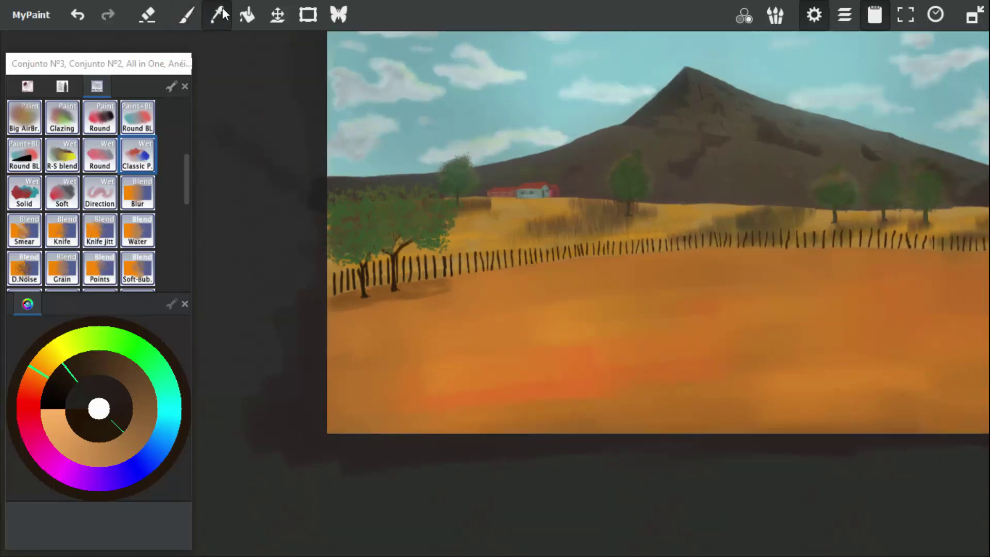
left_click(415, 284)
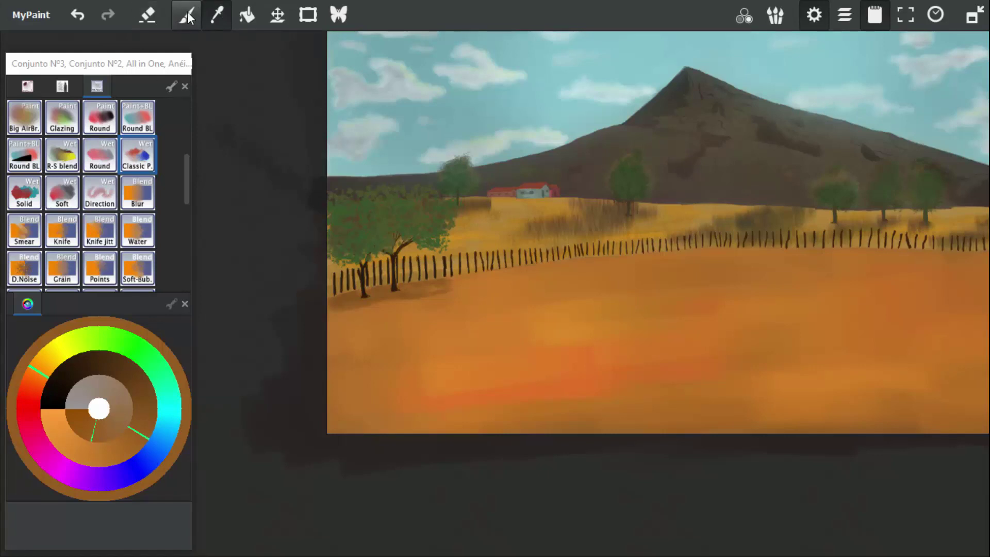
scroll(440, 285, "up", 8)
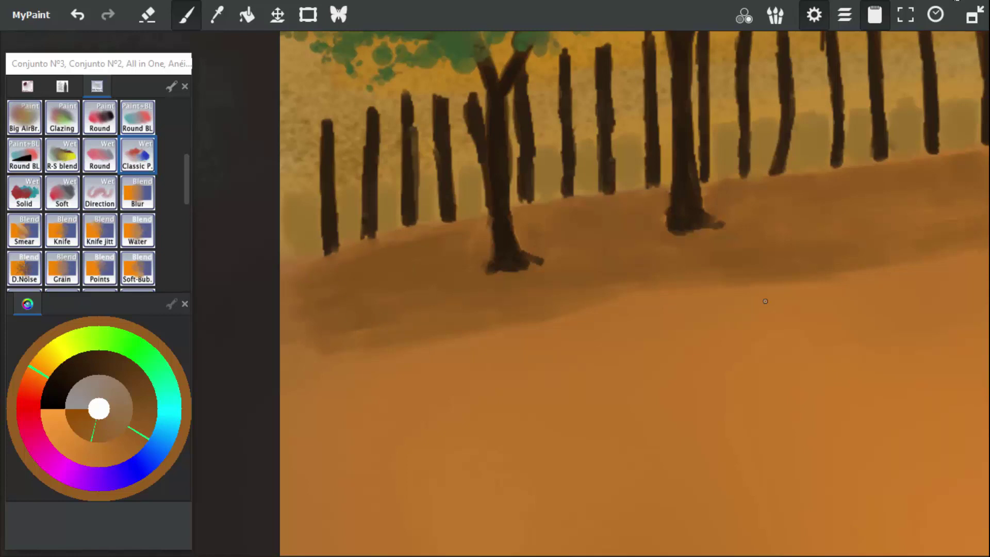
scroll(631, 82, "down", 5)
scroll(926, 254, "up", 1)
left_click_drag(870, 258, 658, 313)
scroll(736, 276, "down", 2)
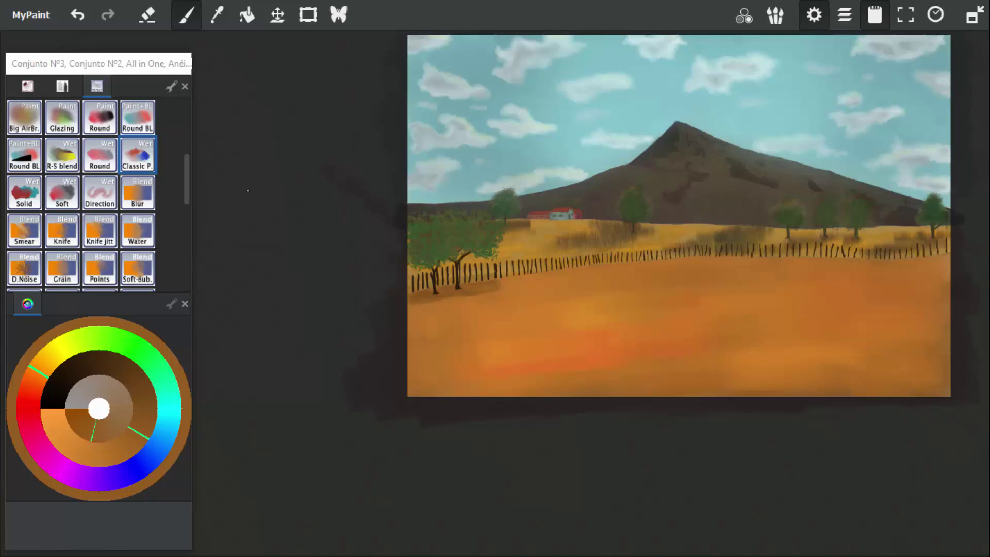
scroll(448, 338, "up", 5)
key("Tab")
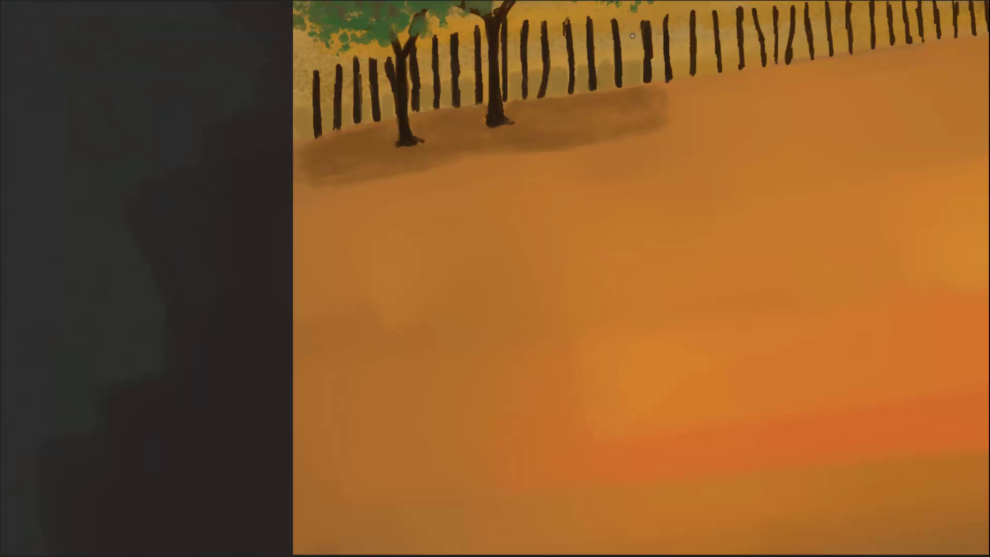
scroll(520, 324, "down", 3)
scroll(691, 125, "up", 4)
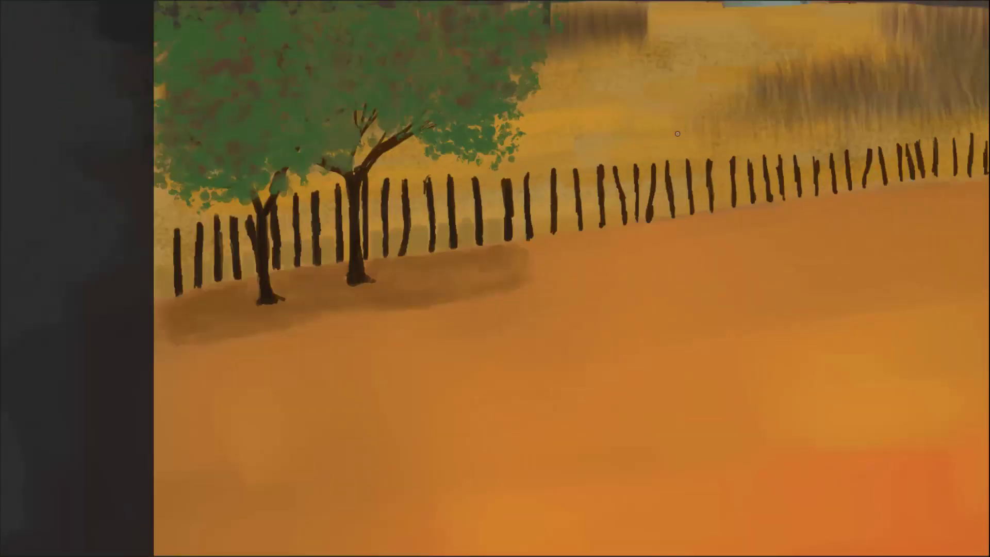
scroll(662, 200, "down", 2)
scroll(641, 122, "down", 3)
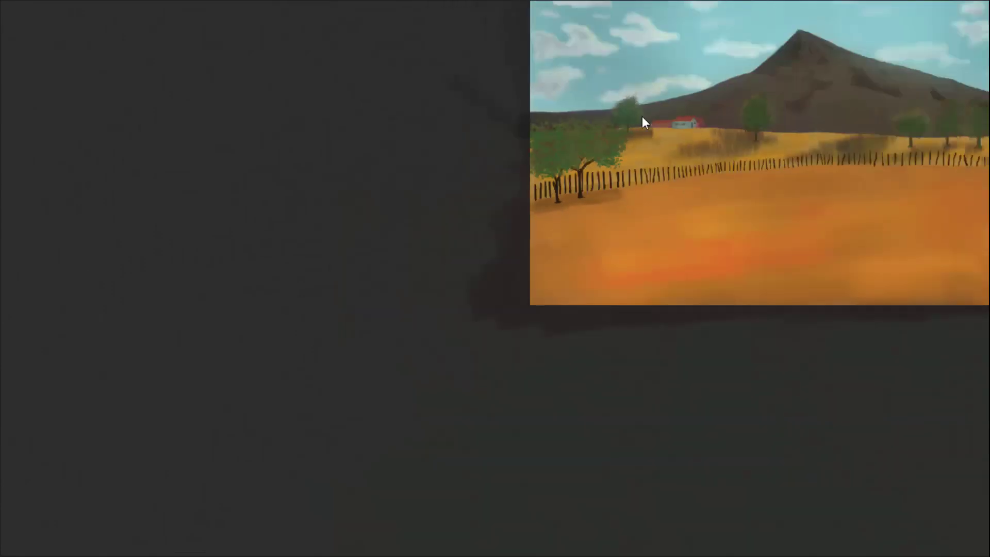
scroll(642, 122, "up", 3)
Choose the Splats 6 brush, reduce its size and test it on a cleared scratchpad.
mouse_move(279, 556)
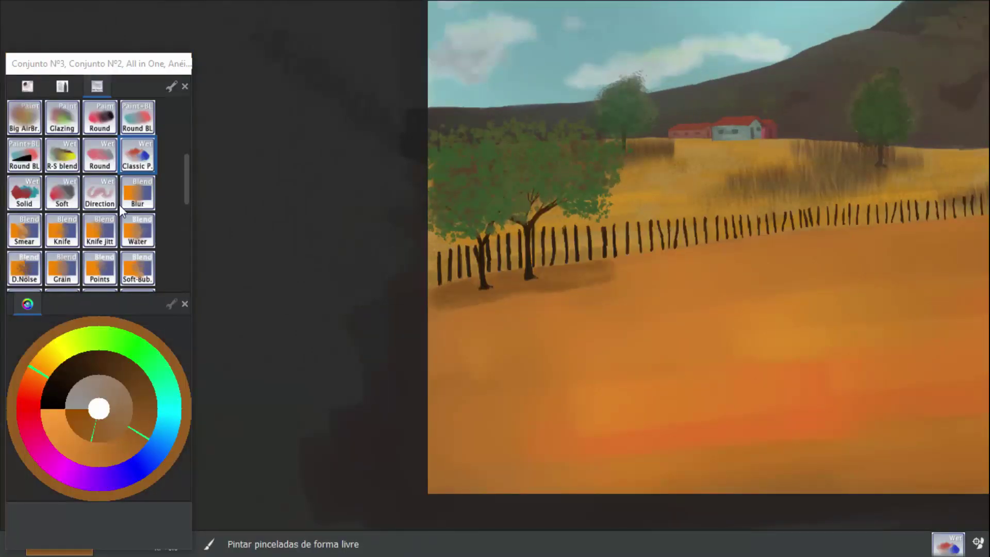
left_click_drag(184, 188, 186, 265)
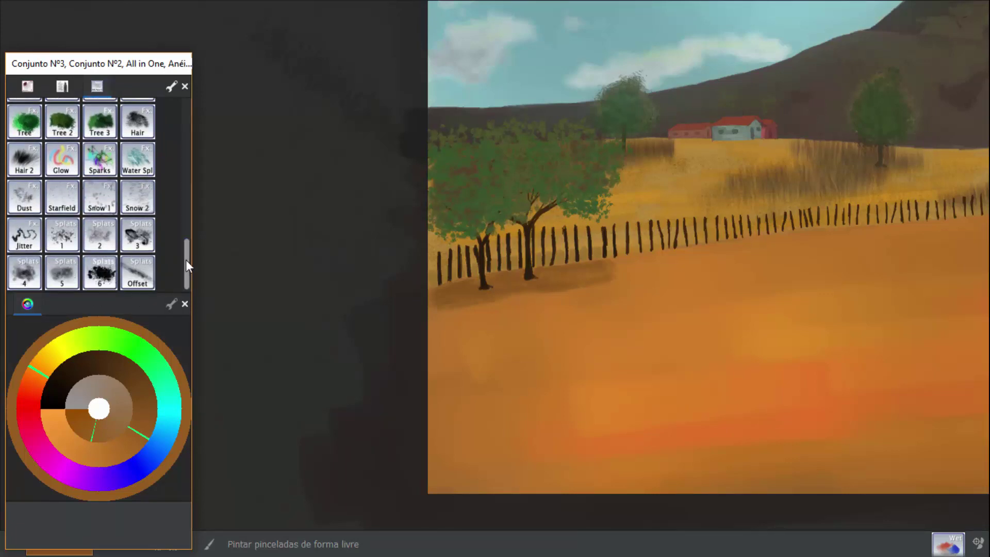
left_click(103, 273)
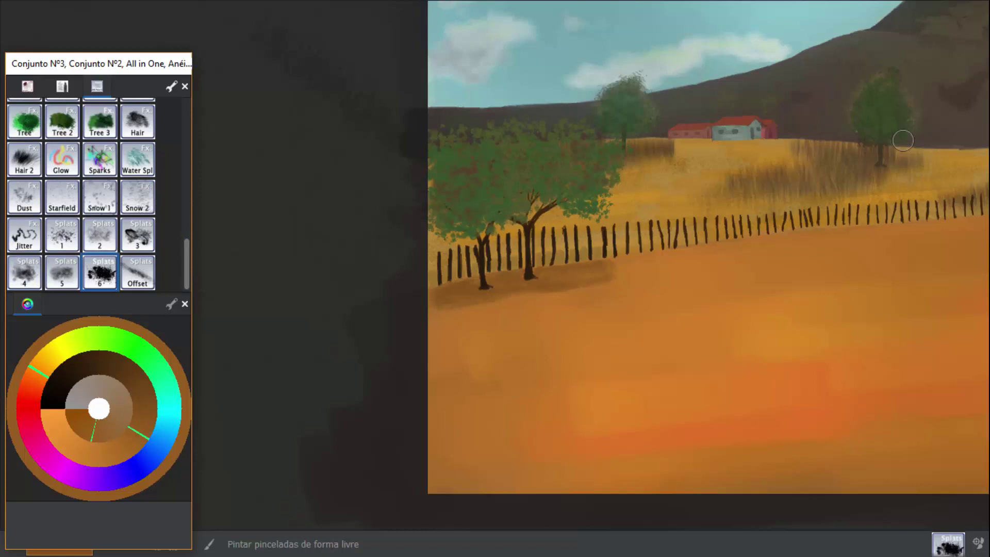
mouse_move(983, 152)
left_click(912, 106)
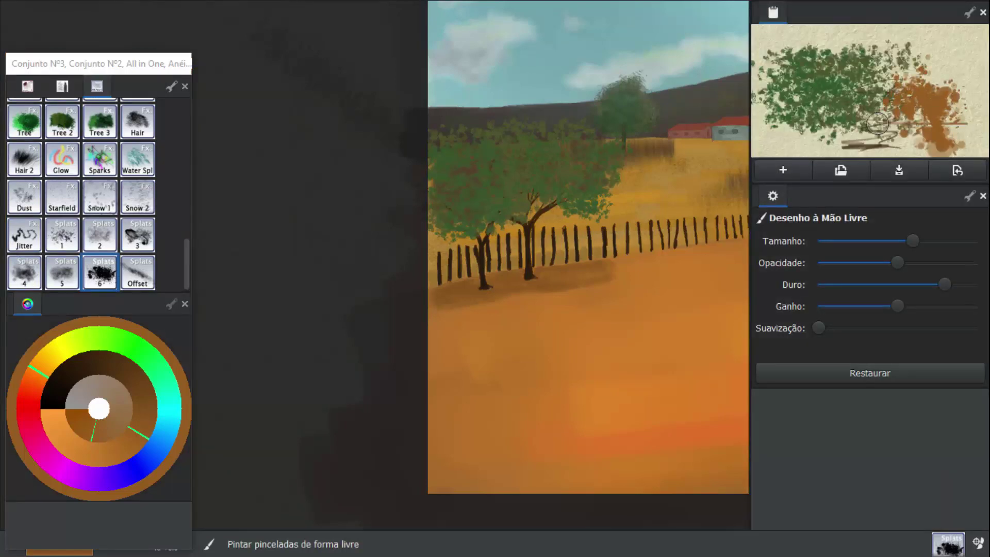
left_click(866, 240)
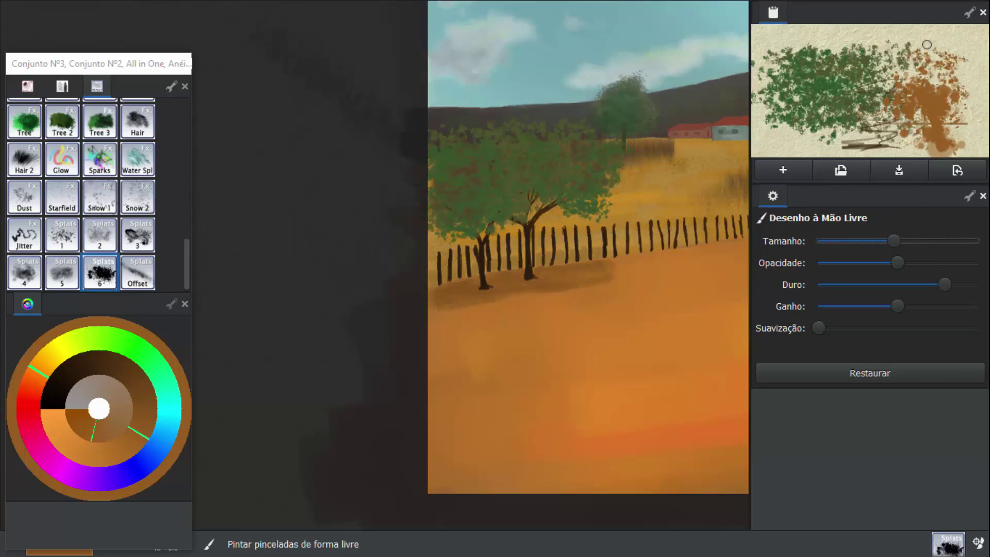
left_click(784, 169)
mouse_move(818, 90)
left_mouse_down()
mouse_move(887, 85)
mouse_move(897, 109)
left_mouse_up()
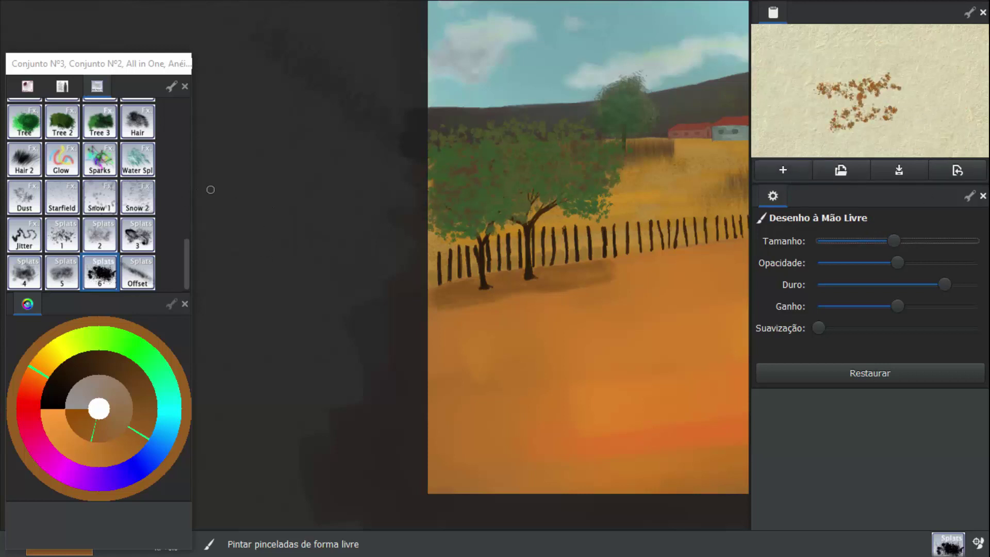
Sample the green from the foreground trees' foliage as the brush colour.
mouse_move(670, 6)
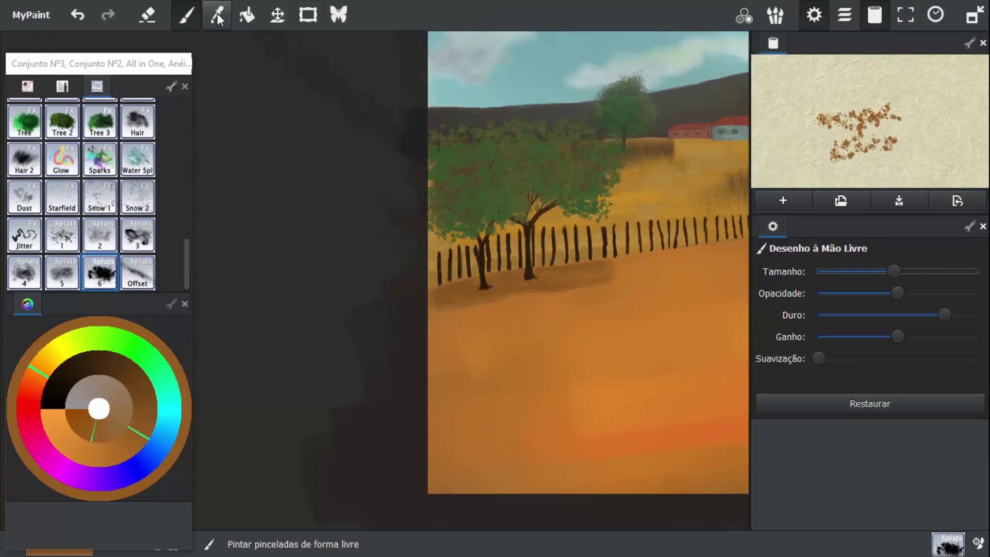
left_click(216, 15)
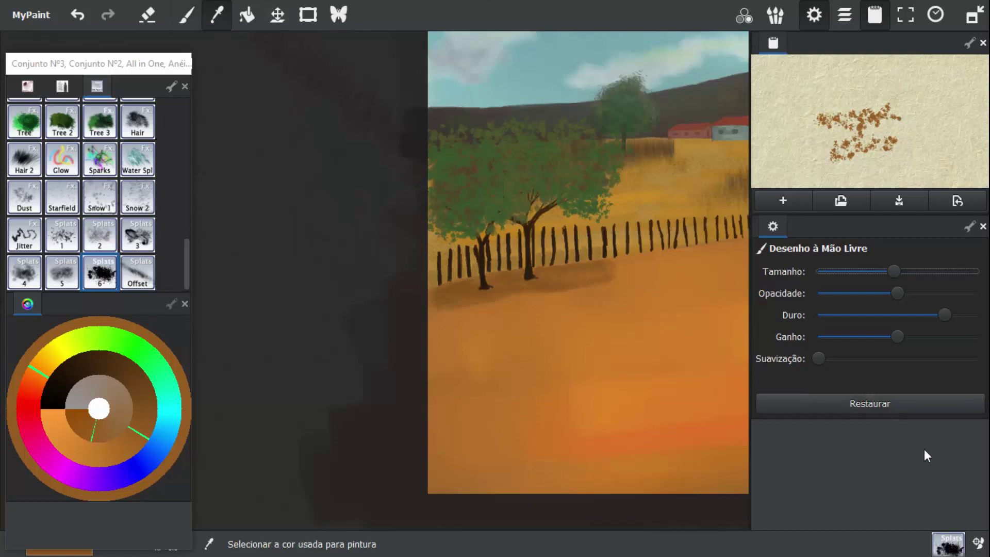
left_click(495, 179)
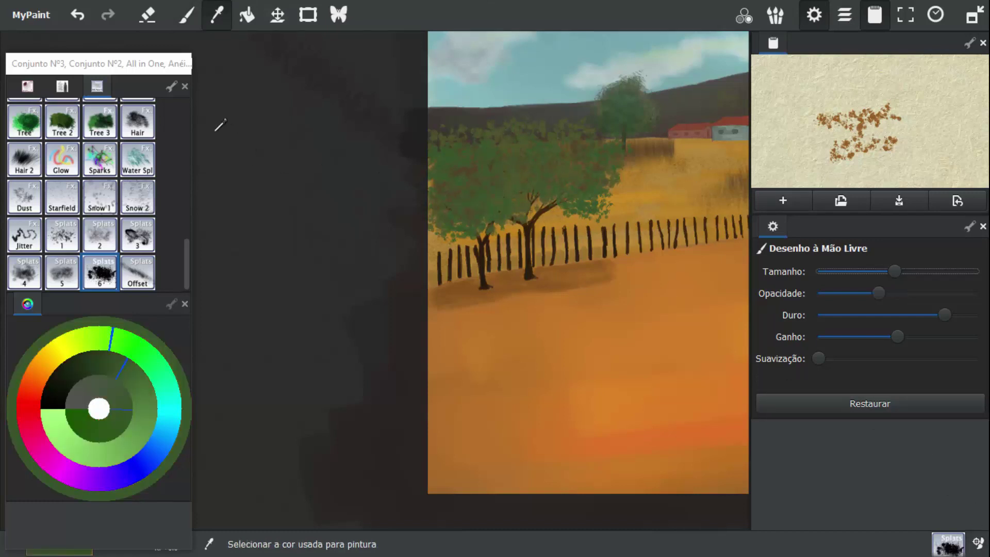
Return to freehand painting and test the sampled foliage green on the scratchpad.
left_click(189, 20)
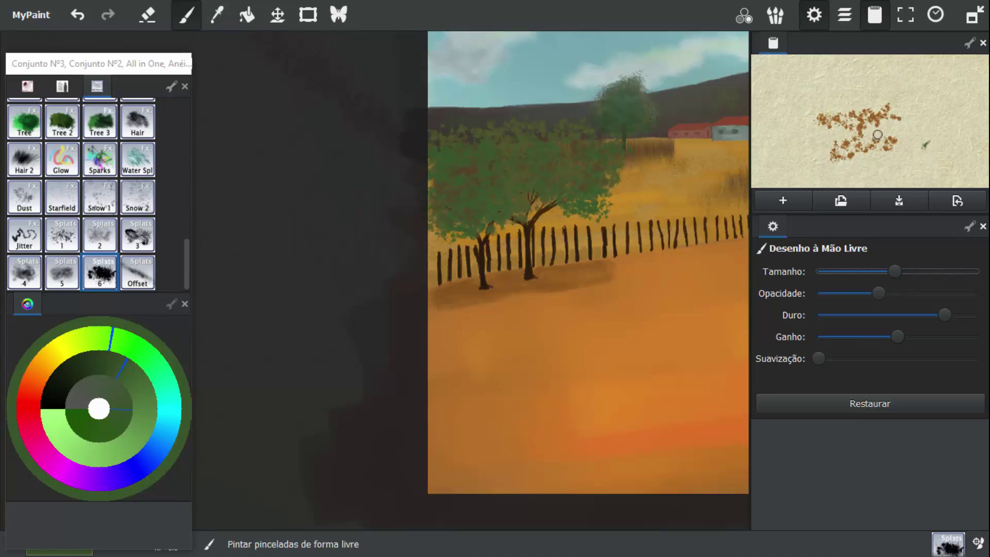
mouse_move(926, 131)
left_mouse_down()
mouse_move(910, 137)
mouse_move(894, 78)
mouse_move(850, 98)
left_mouse_up()
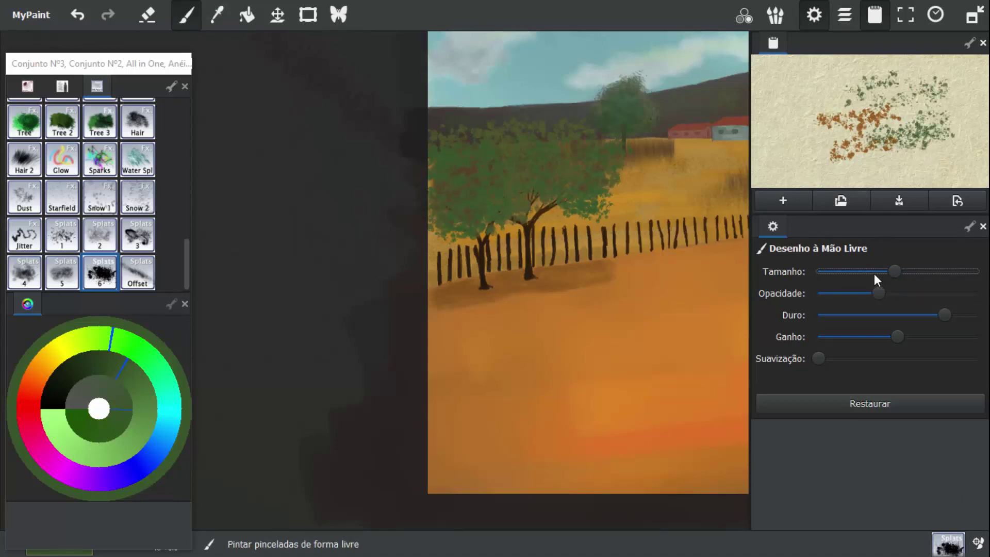
Try a more vivid green over the foreground trees' foliage and undo the strokes.
mouse_move(137, 344)
left_mouse_down()
mouse_move(82, 339)
mouse_move(115, 339)
left_mouse_up()
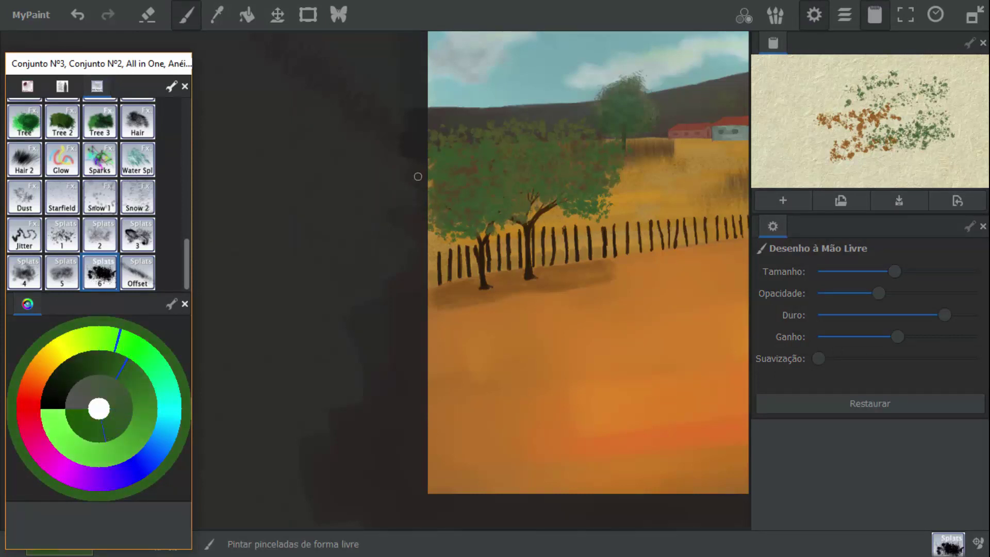
mouse_move(467, 155)
left_mouse_down()
mouse_move(480, 175)
mouse_move(468, 214)
mouse_move(482, 214)
mouse_move(497, 162)
mouse_move(494, 198)
mouse_move(513, 187)
left_mouse_up()
mouse_move(551, 150)
left_mouse_down()
mouse_move(574, 139)
mouse_move(542, 164)
mouse_move(524, 156)
mouse_move(536, 180)
mouse_move(572, 186)
mouse_move(576, 145)
mouse_move(583, 181)
mouse_move(613, 155)
mouse_move(589, 211)
mouse_move(566, 202)
mouse_move(598, 217)
mouse_move(616, 176)
left_mouse_up()
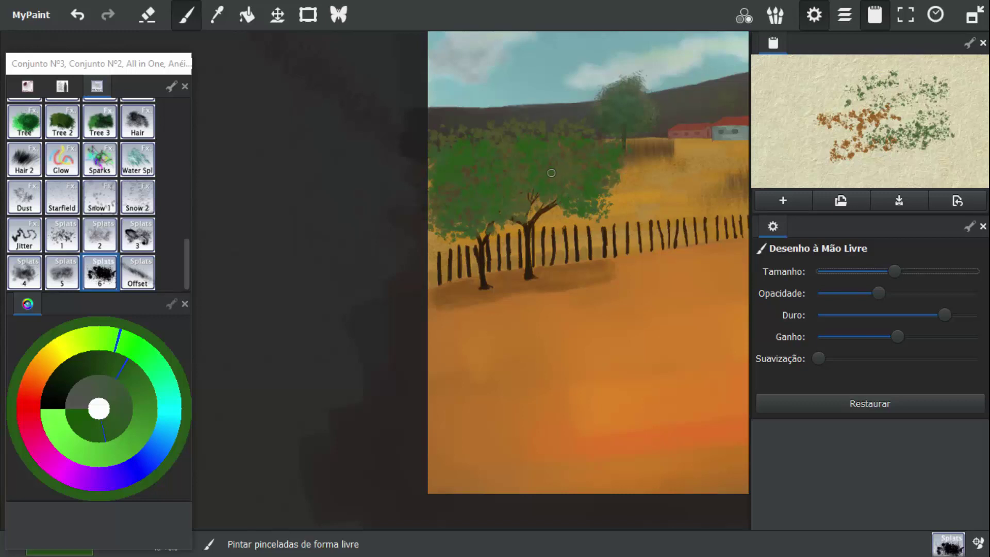
key("ctrl+z")
Try a lighter olive yellow for highlights on the upper foliage of the first foreground tree.
left_click_drag(113, 336, 79, 333)
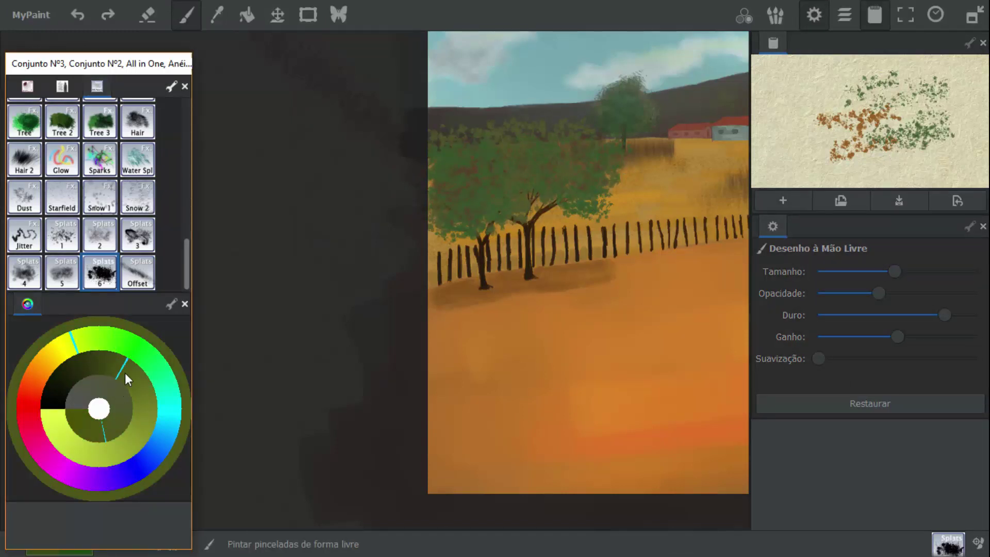
left_click_drag(125, 373, 135, 407)
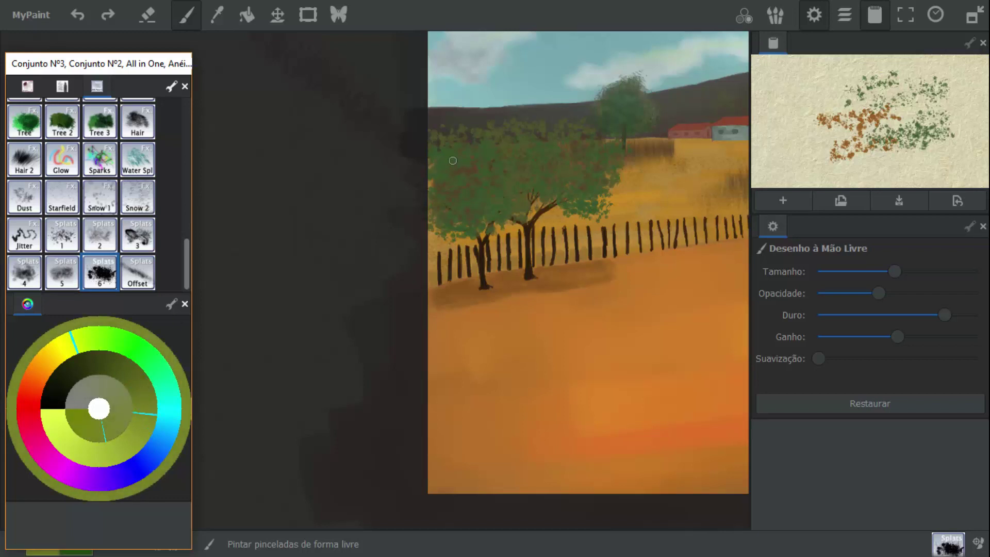
left_click_drag(447, 162, 501, 154)
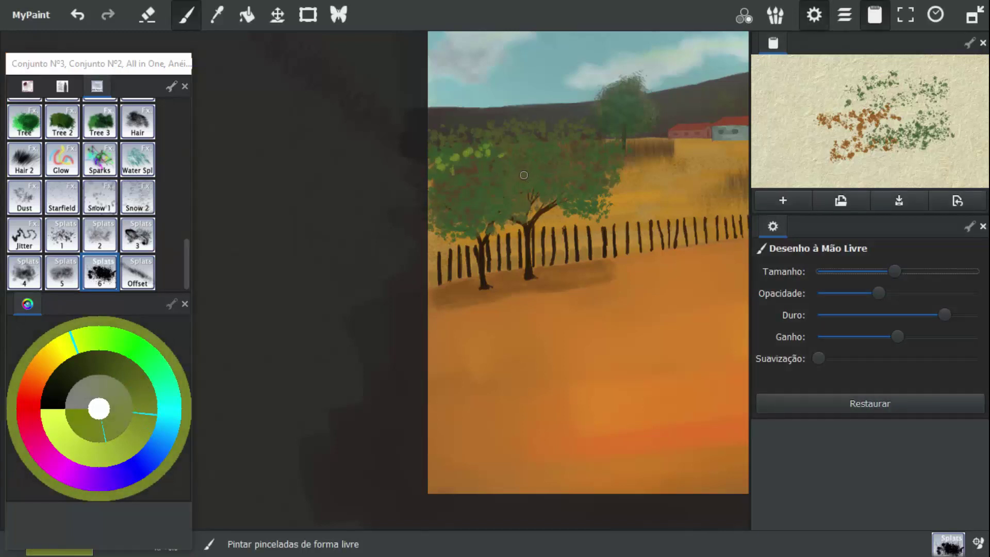
Try bright green leaf highlights across both foreground trees, reducing the brush size for finer leaves.
left_click(106, 340)
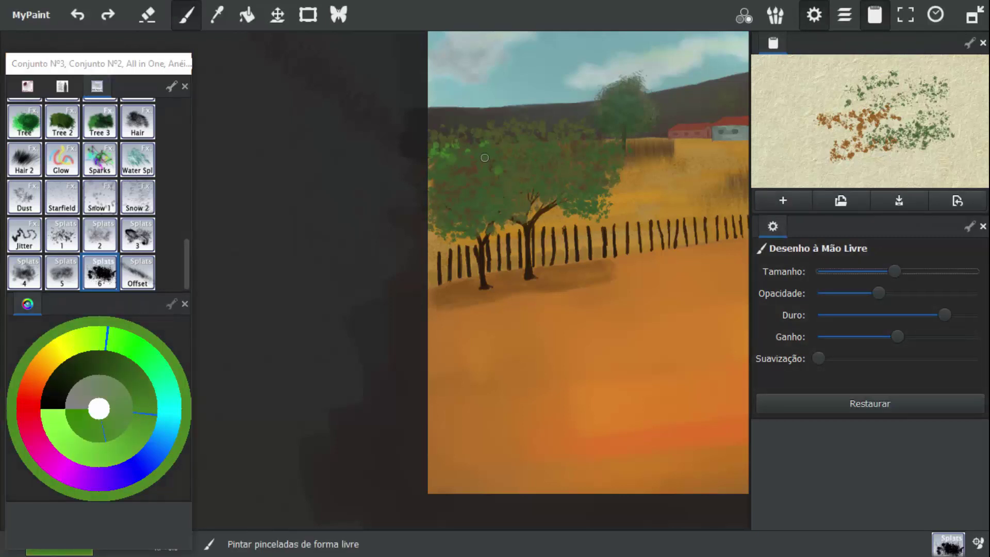
mouse_move(468, 159)
left_mouse_down()
mouse_move(487, 214)
mouse_move(492, 191)
mouse_move(470, 228)
mouse_move(485, 209)
left_mouse_up()
left_click_drag(895, 272, 877, 272)
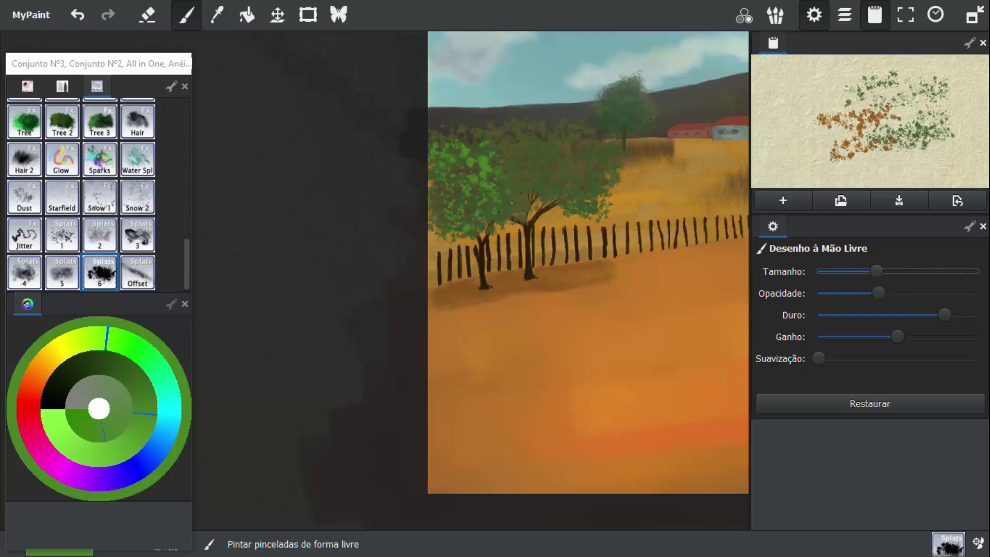
mouse_move(527, 153)
left_mouse_down()
mouse_move(546, 166)
mouse_move(536, 137)
mouse_move(536, 184)
mouse_move(519, 129)
mouse_move(494, 125)
left_mouse_up()
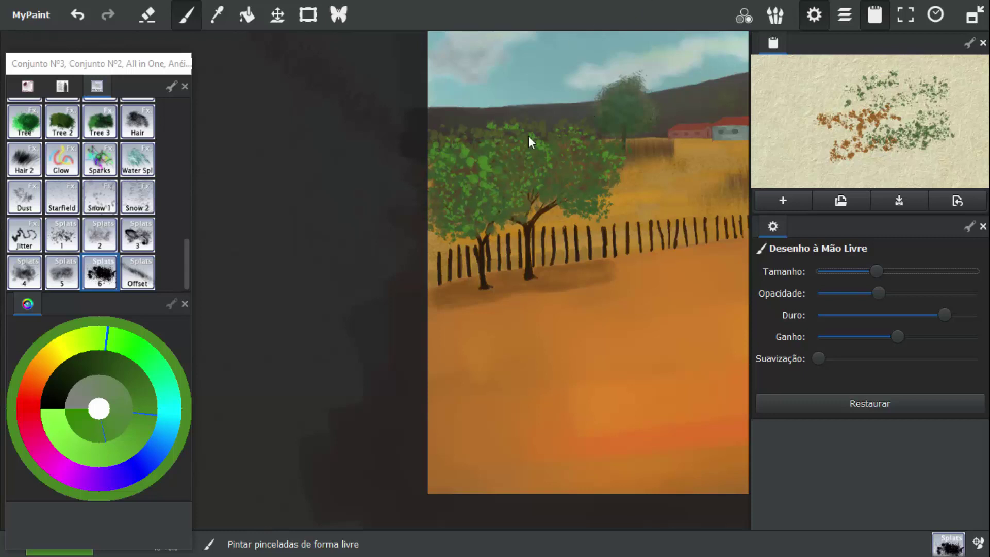
scroll(528, 142, "down", 4)
scroll(607, 124, "up", 3)
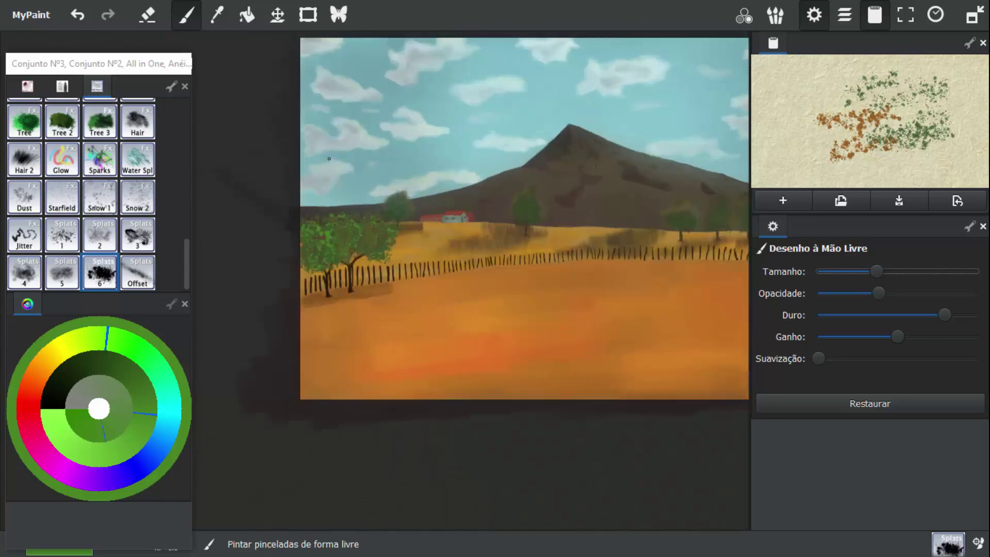
key("Tab")
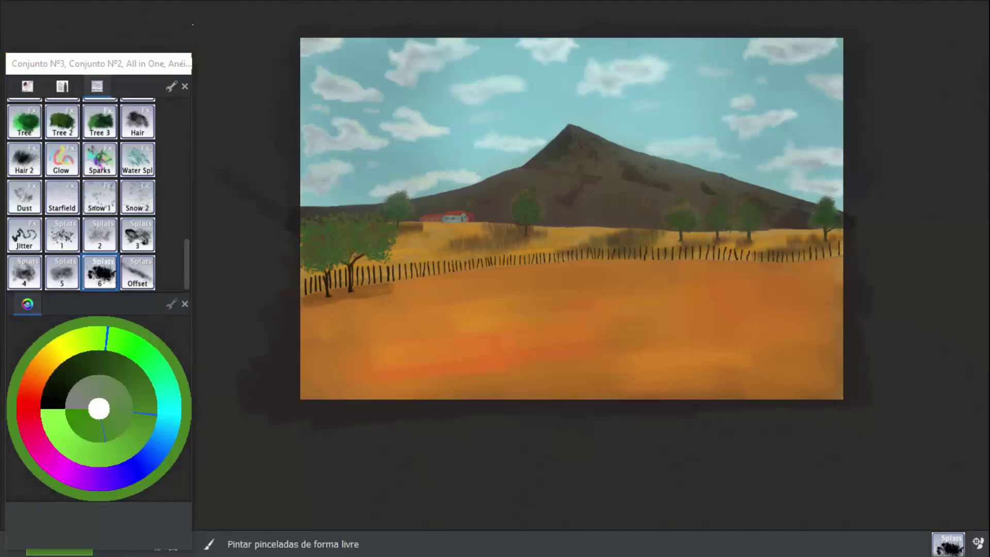
Sample the darker green from the foreground trees' upper foliage and return to freehand painting.
mouse_move(160, 2)
left_click(217, 14)
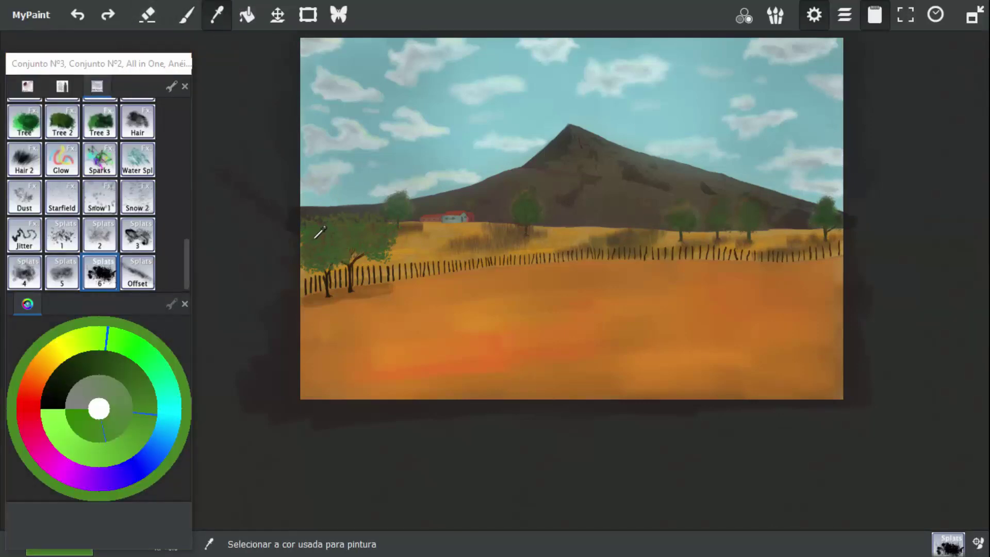
left_click(311, 222)
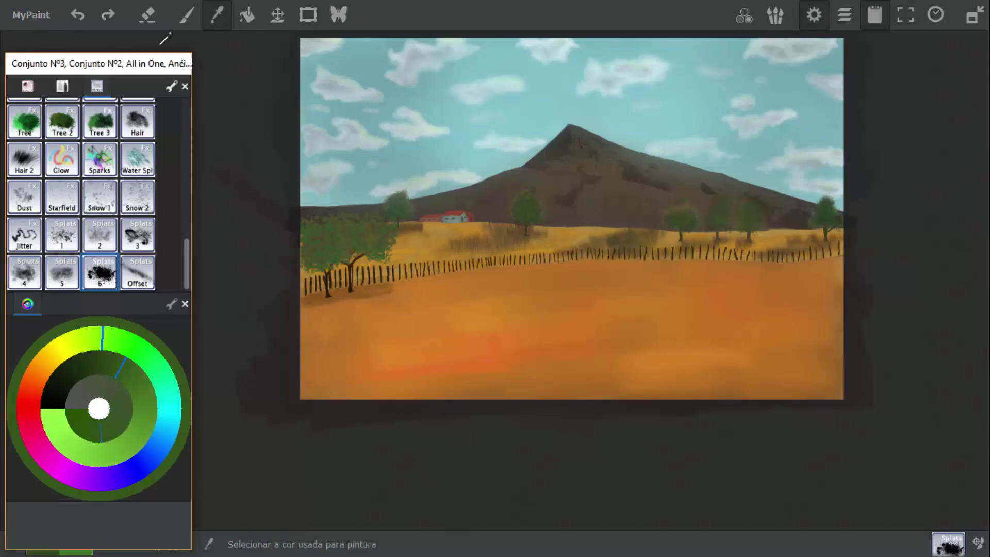
left_click(194, 17)
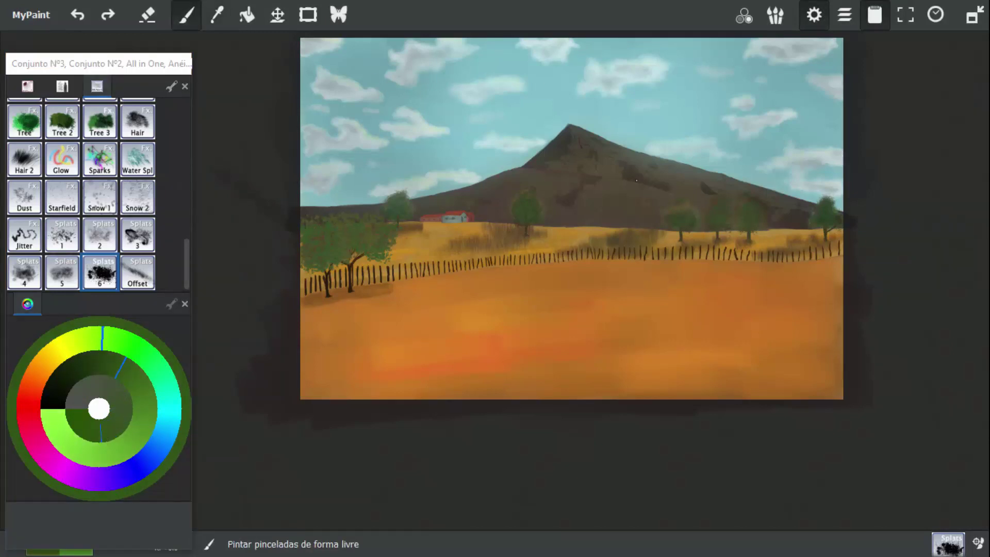
Dab dark green leaves over the crowns and along the lower, outer and upper foliage edges of both foreground trees.
scroll(550, 293, "up", 2)
left_click_drag(716, 226, 980, 268)
scroll(611, 172, "up", 2)
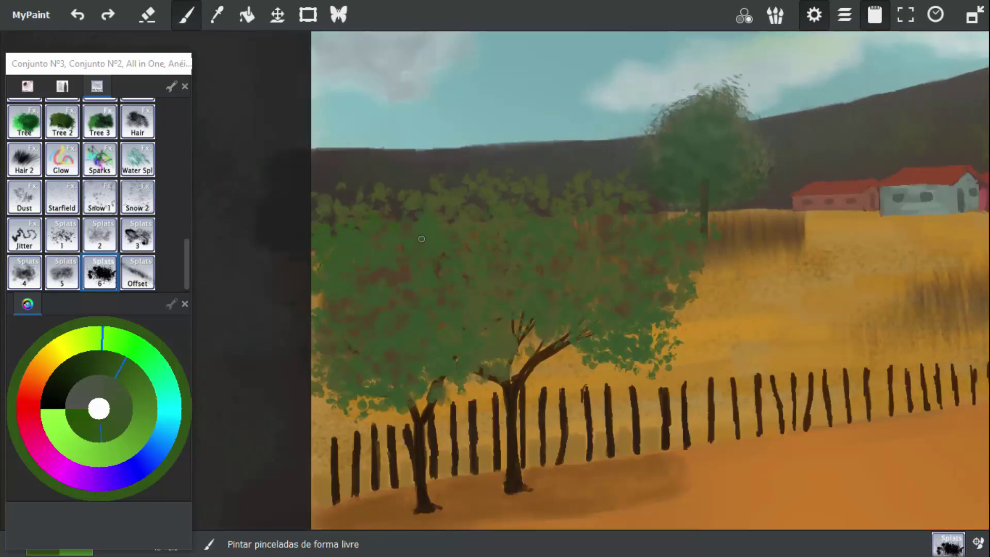
left_click(430, 224)
mouse_move(370, 417)
left_mouse_down()
mouse_move(347, 427)
mouse_move(353, 414)
mouse_move(334, 408)
left_mouse_up()
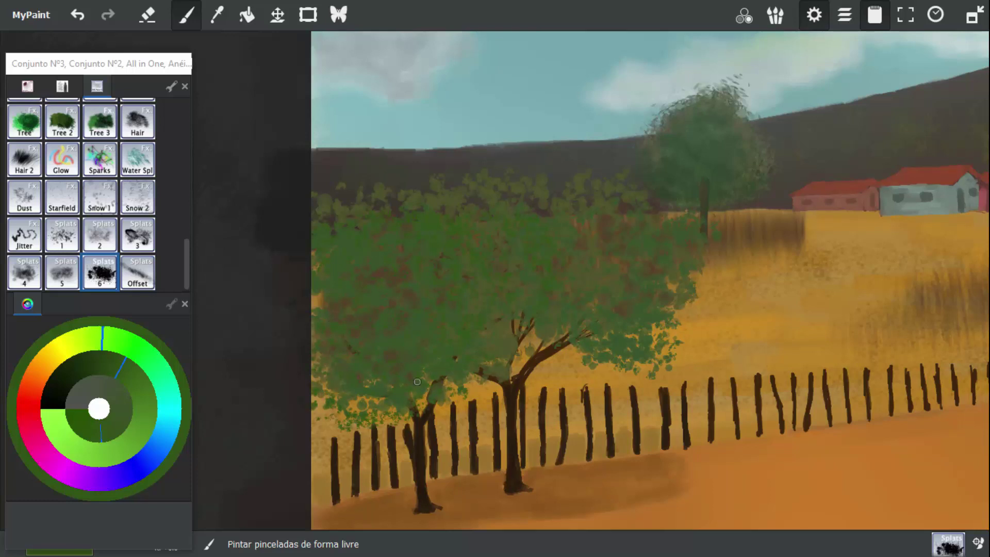
left_click_drag(631, 366, 671, 360)
left_click_drag(674, 329, 679, 322)
mouse_move(612, 268)
left_mouse_down()
mouse_move(639, 251)
mouse_move(645, 214)
mouse_move(611, 203)
mouse_move(606, 183)
mouse_move(626, 156)
mouse_move(572, 182)
mouse_move(649, 178)
left_mouse_up()
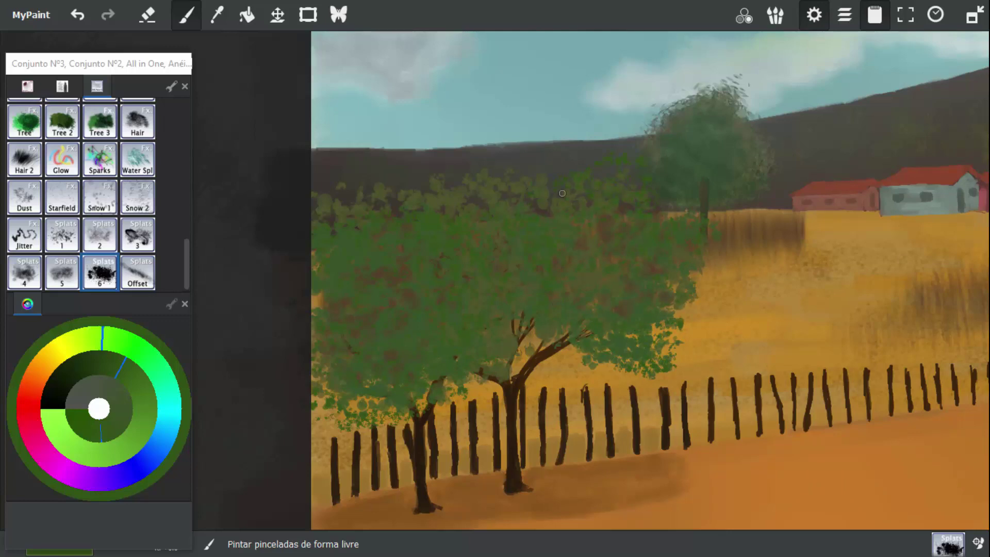
Examine the whole painting in full screen without panels, including the foreground trees, the fence and the distant trees.
scroll(368, 116, "down", 4)
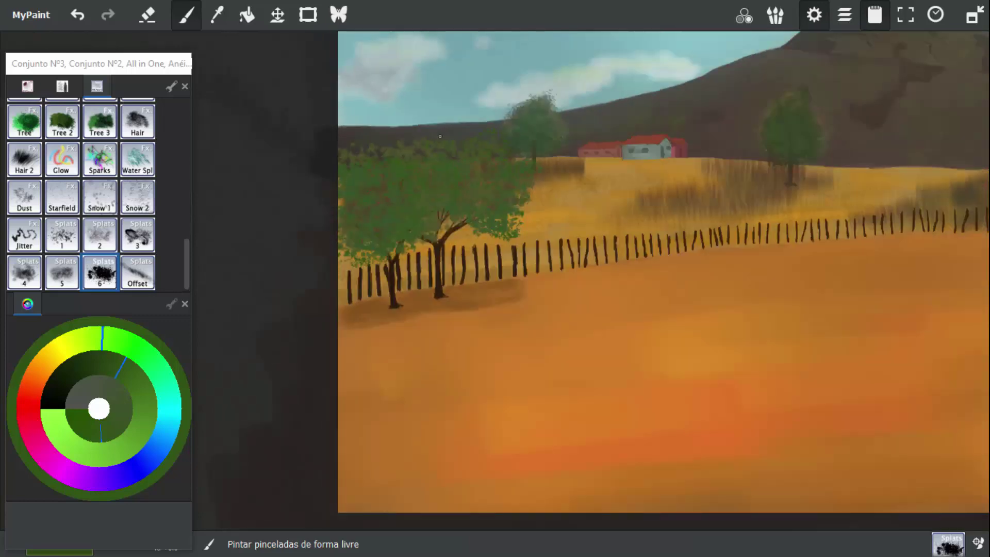
scroll(888, 118, "up", 2)
scroll(831, 122, "down", 2)
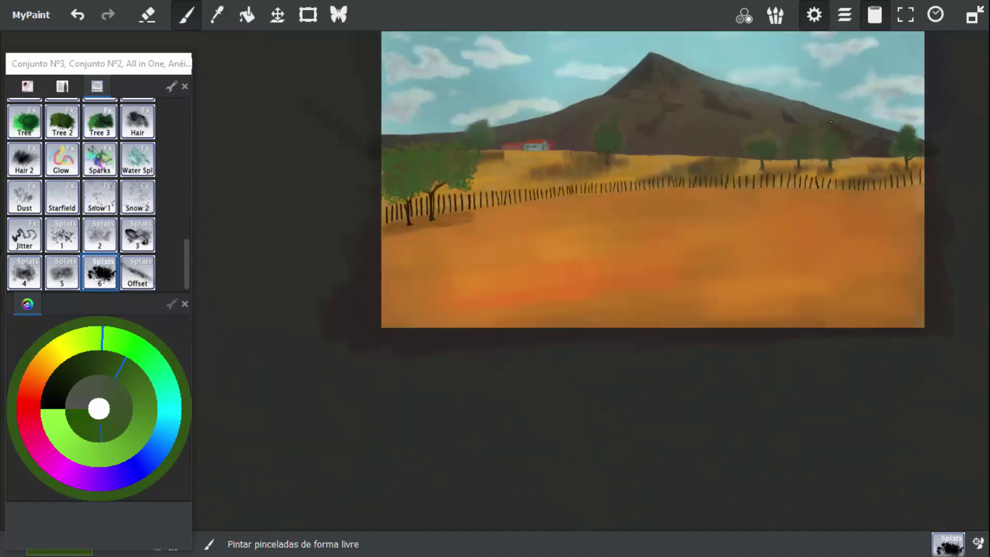
scroll(904, 120, "up", 2)
scroll(900, 121, "down", 4)
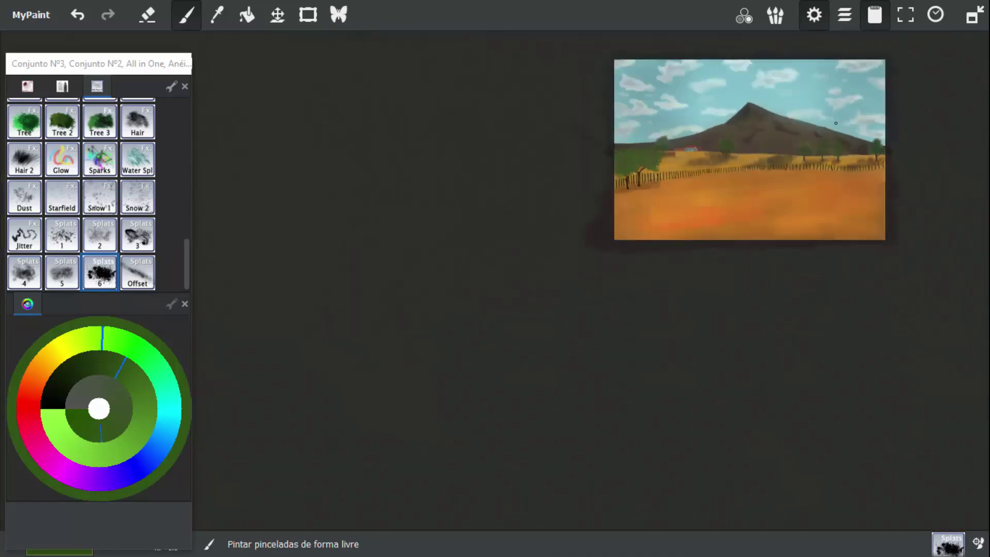
scroll(912, 155, "up", 3)
scroll(915, 162, "up", 2)
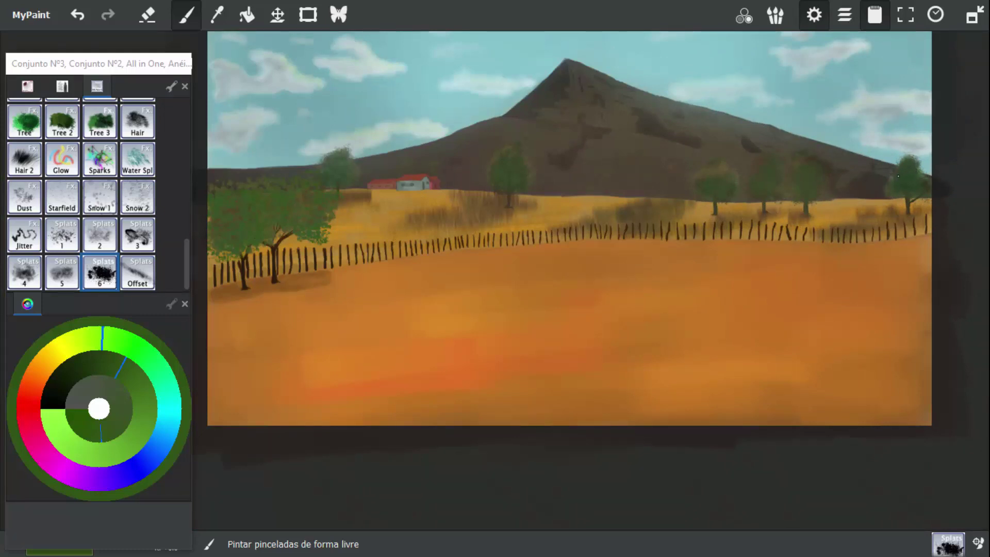
key("F11")
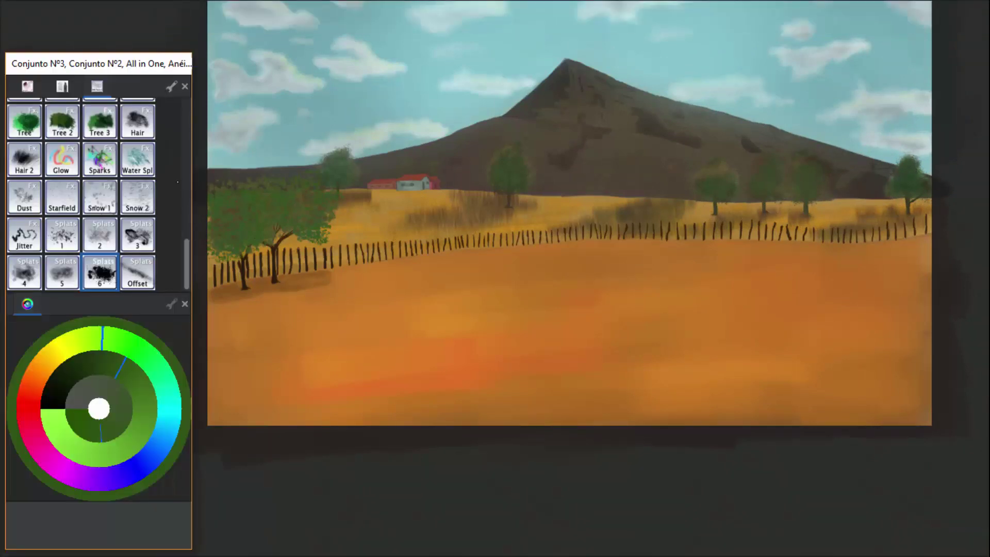
scroll(335, 221, "up", 2)
scroll(331, 218, "up", 3)
key("Tab")
scroll(489, 268, "down", 3)
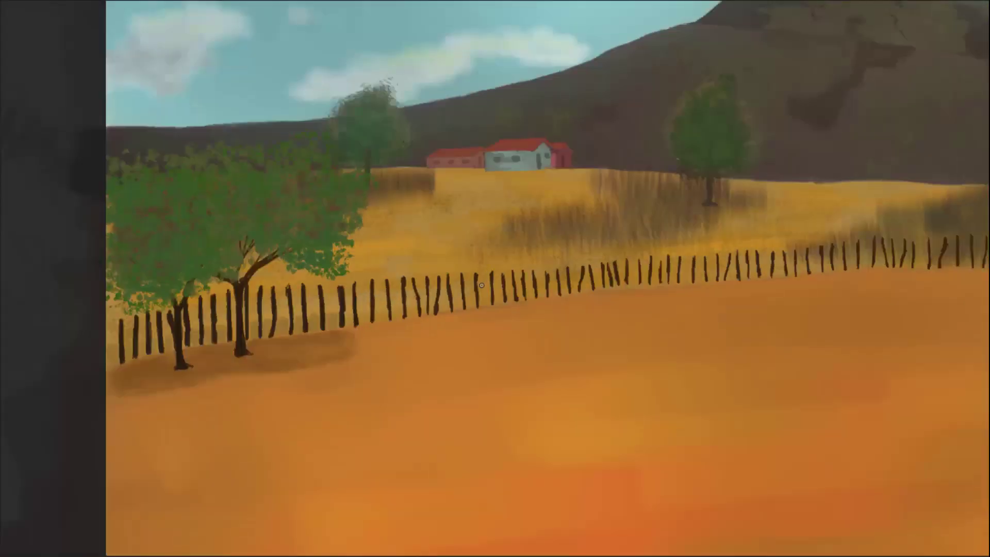
scroll(483, 288, "down", 4)
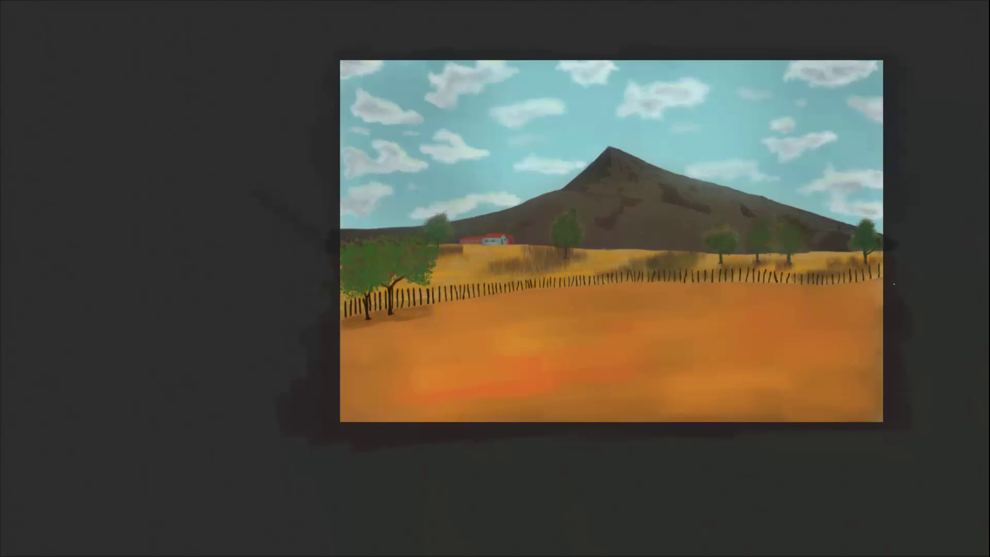
scroll(896, 281, "up", 3)
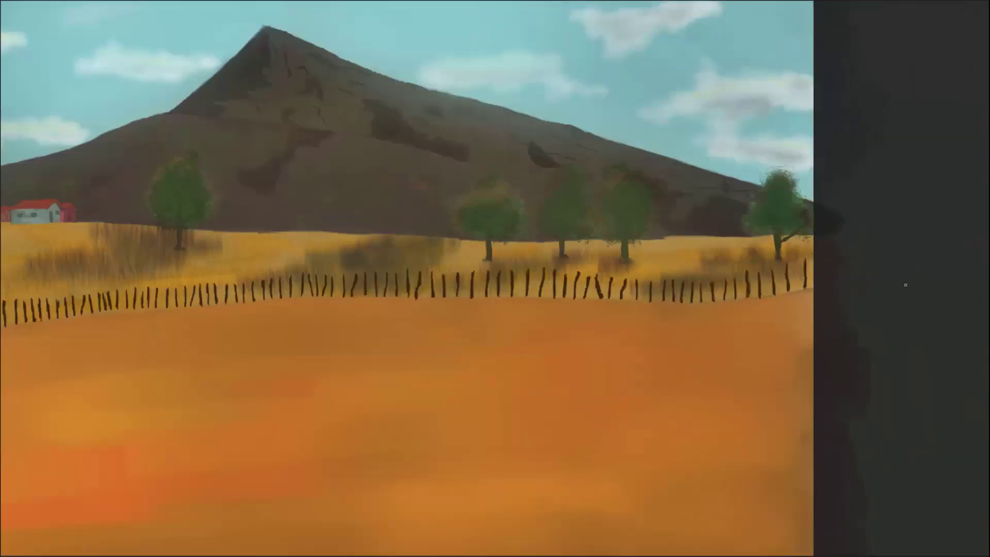
scroll(756, 247, "down", 3)
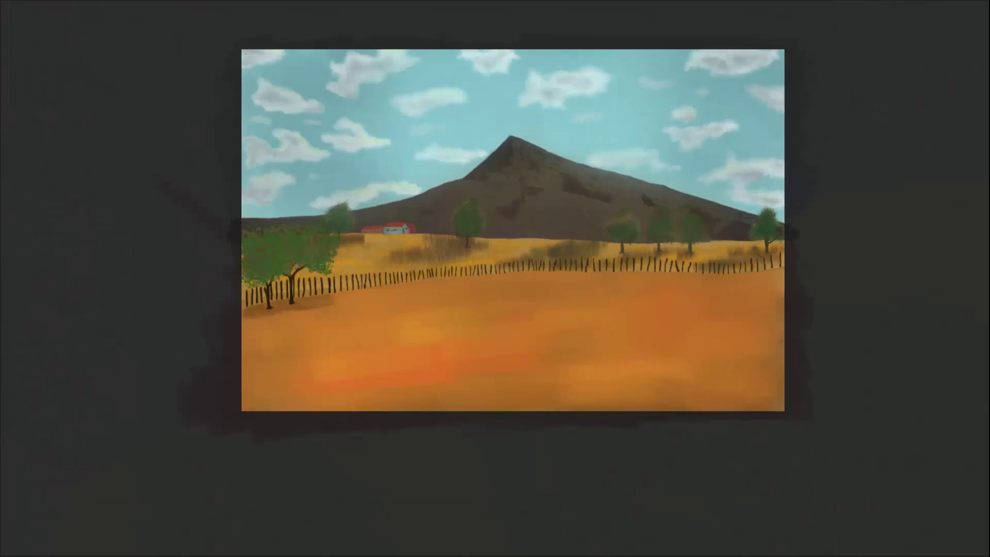
scroll(770, 244, "up", 2)
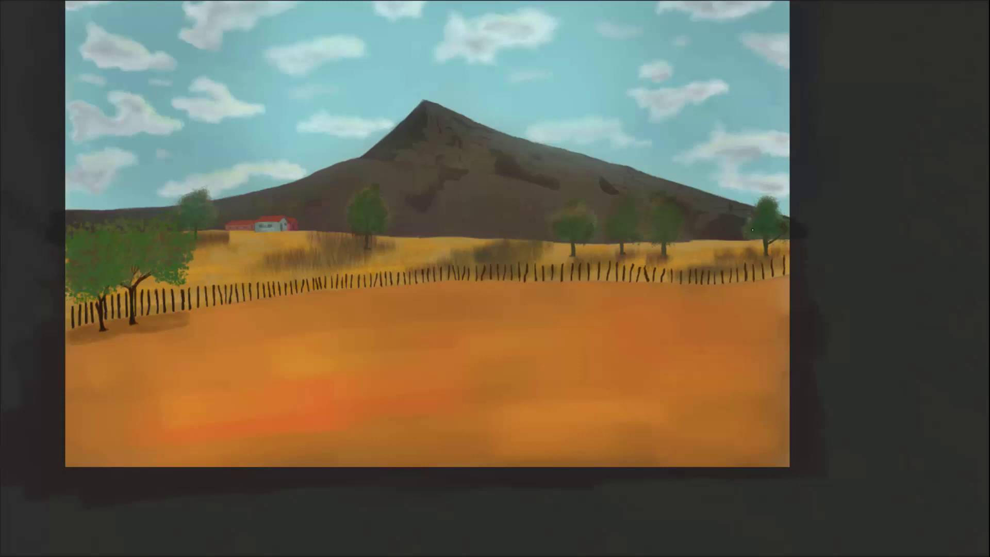
scroll(752, 229, "up", 3)
scroll(752, 227, "down", 1)
left_click_drag(749, 218, 653, 220)
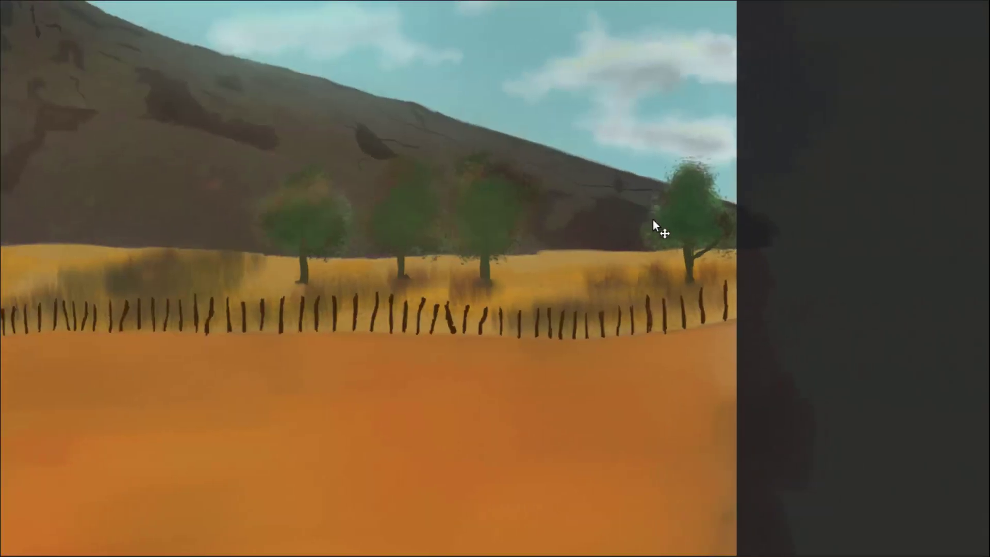
scroll(651, 218, "down", 2)
Restore the brush panels, choose the ink Pen brush and test thin grass-like green strokes on the scratchpad.
key("Tab")
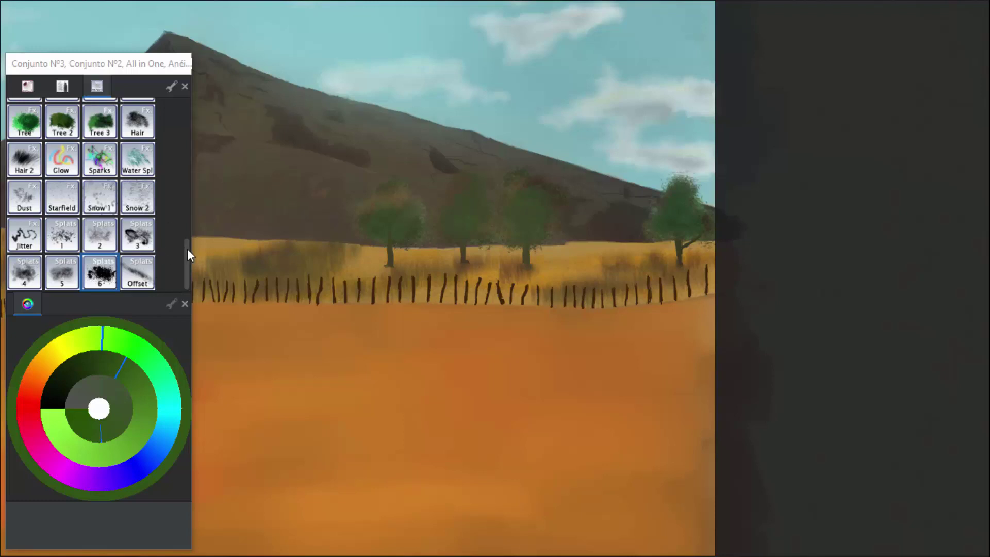
left_click_drag(187, 249, 187, 126)
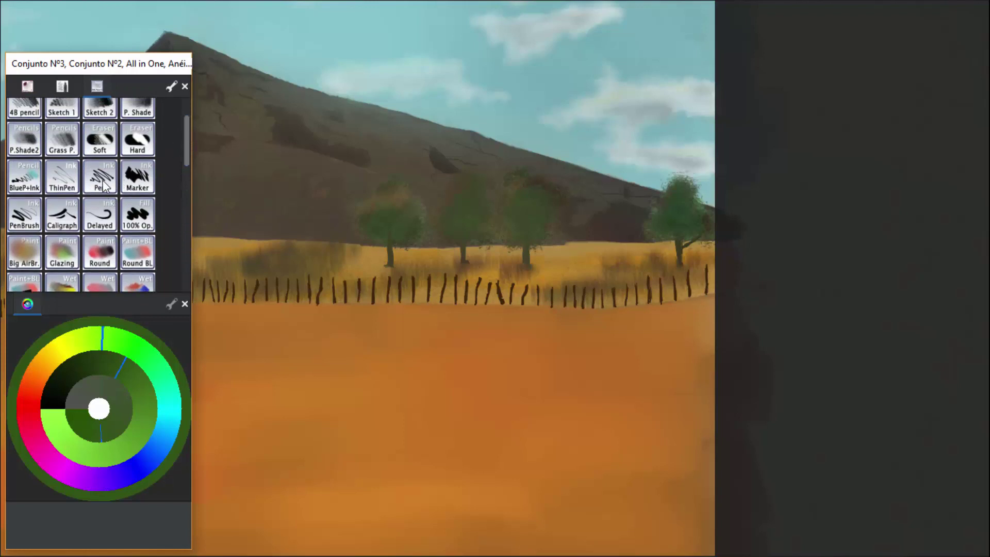
left_click(103, 184)
mouse_move(778, 2)
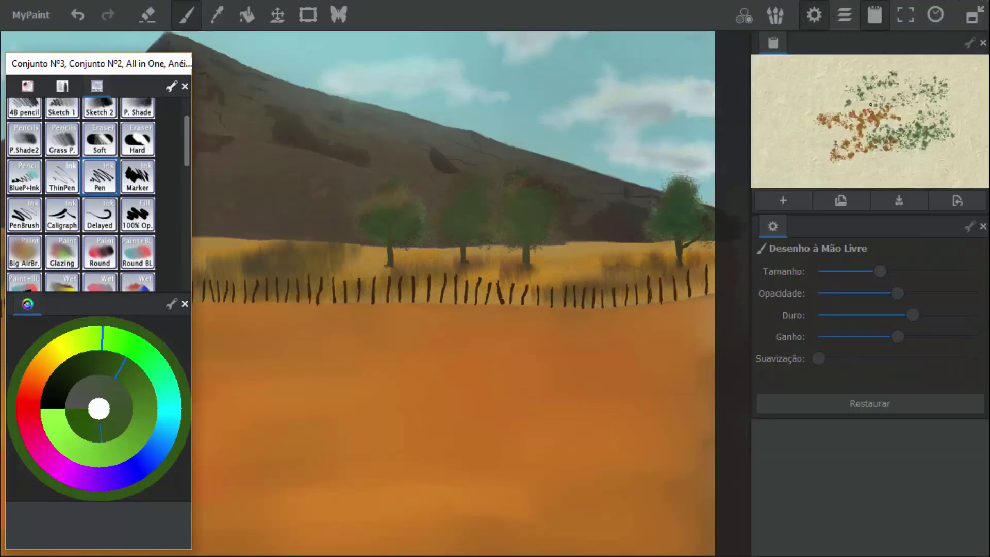
mouse_move(863, 98)
left_mouse_down()
mouse_move(813, 81)
mouse_move(805, 151)
left_mouse_up()
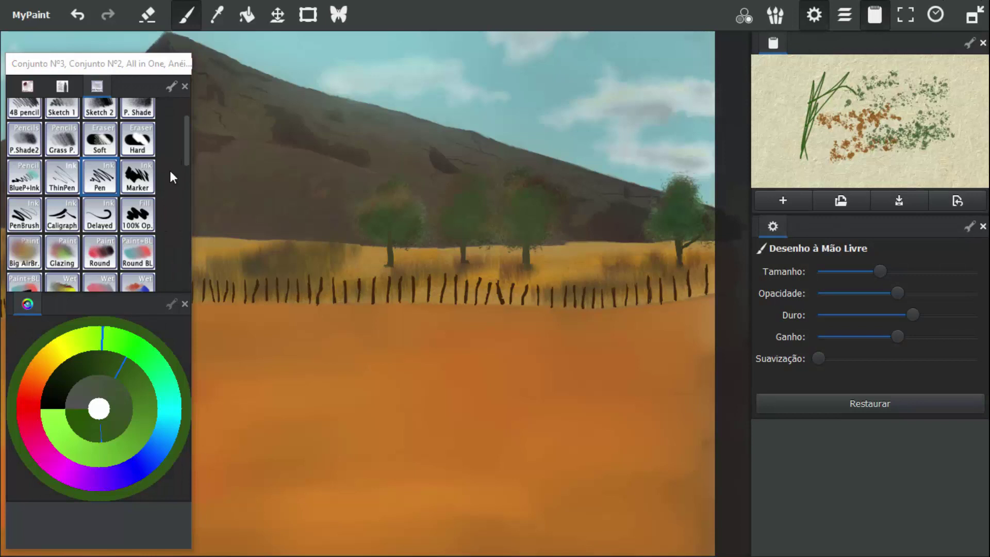
Sample the dark brown from a fence post below the distant trees as the brush colour.
left_click(217, 15)
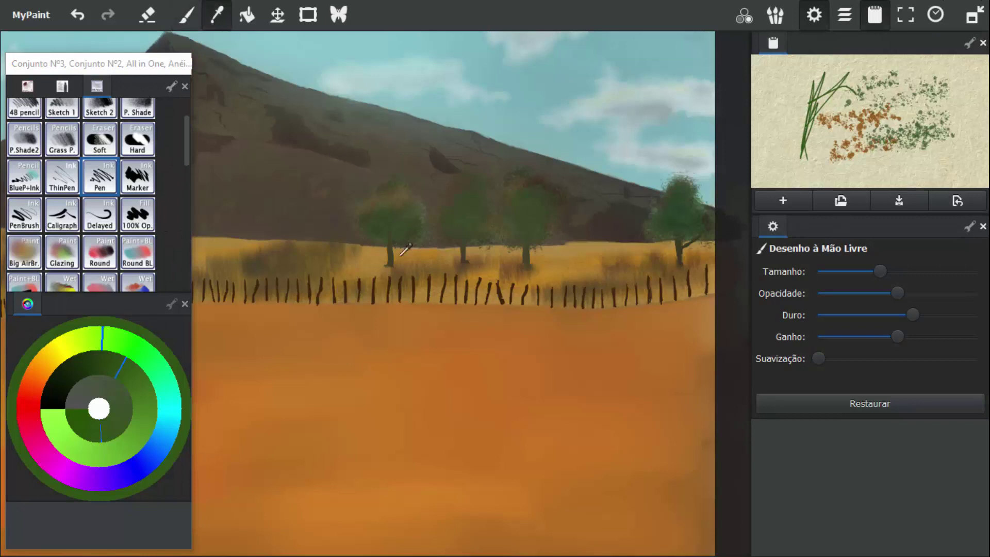
left_click(392, 281)
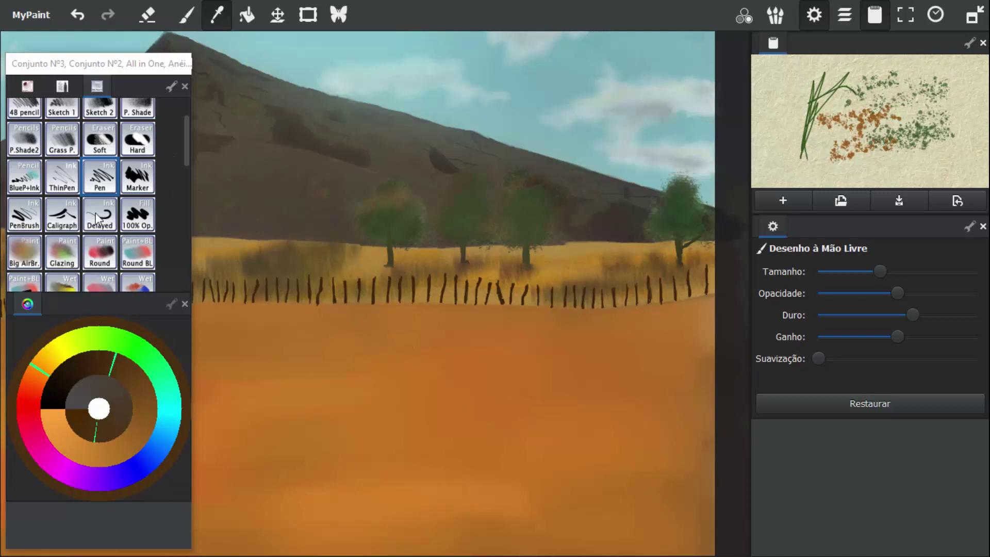
Test the sampled brown with pen strokes on the scratchpad and sample a darker brown from the foreground tree's trunk.
left_click(178, 16)
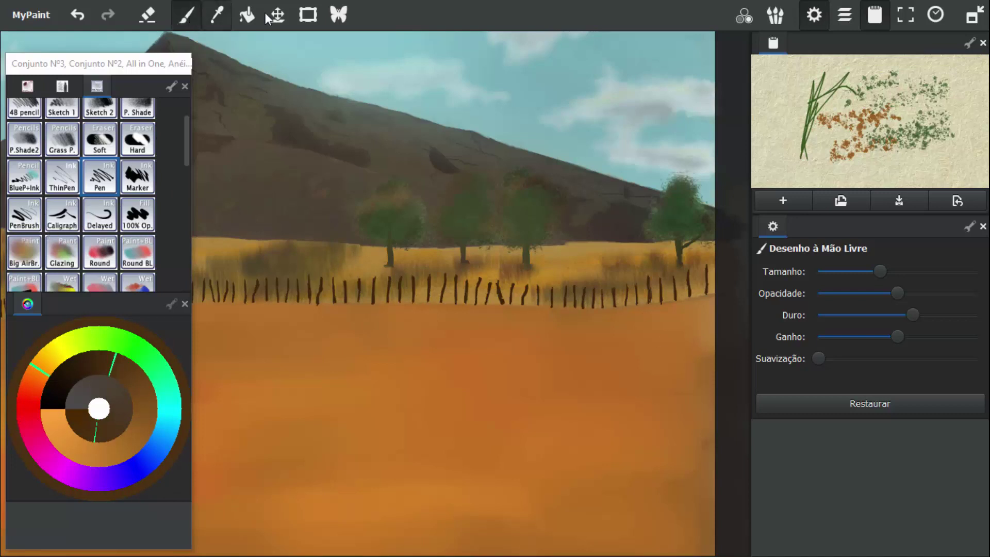
left_click_drag(866, 138, 821, 174)
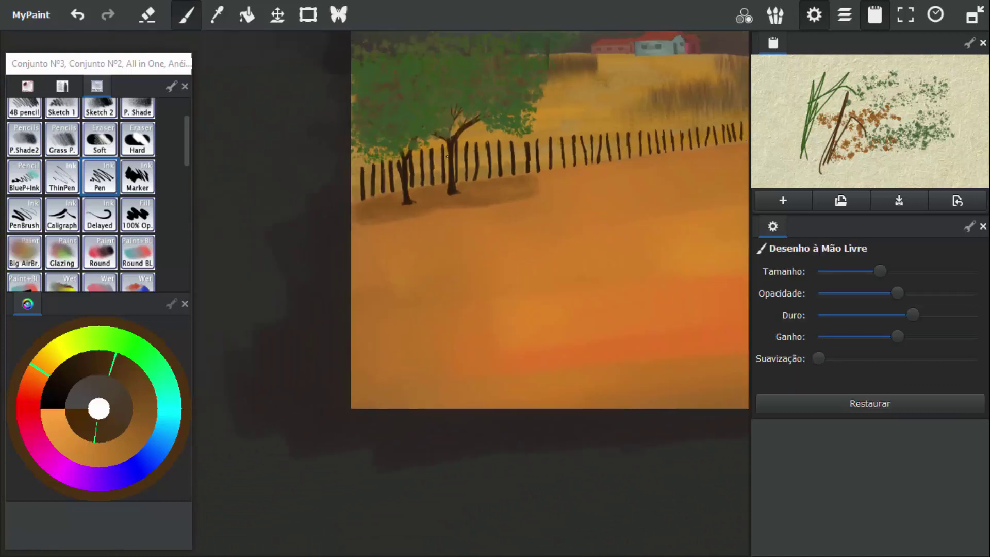
left_click(216, 16)
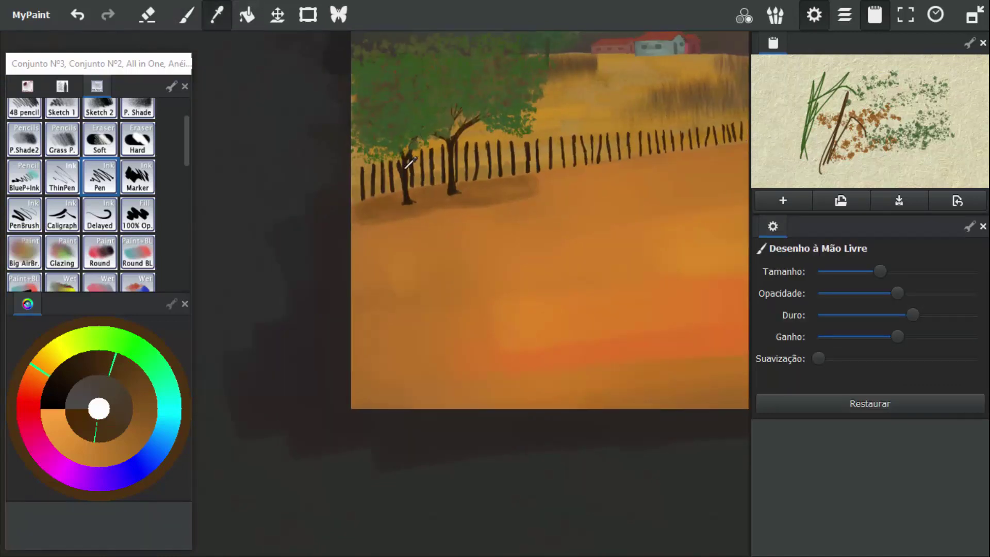
left_click(405, 168)
left_click_drag(631, 162, 405, 171)
left_click(404, 172)
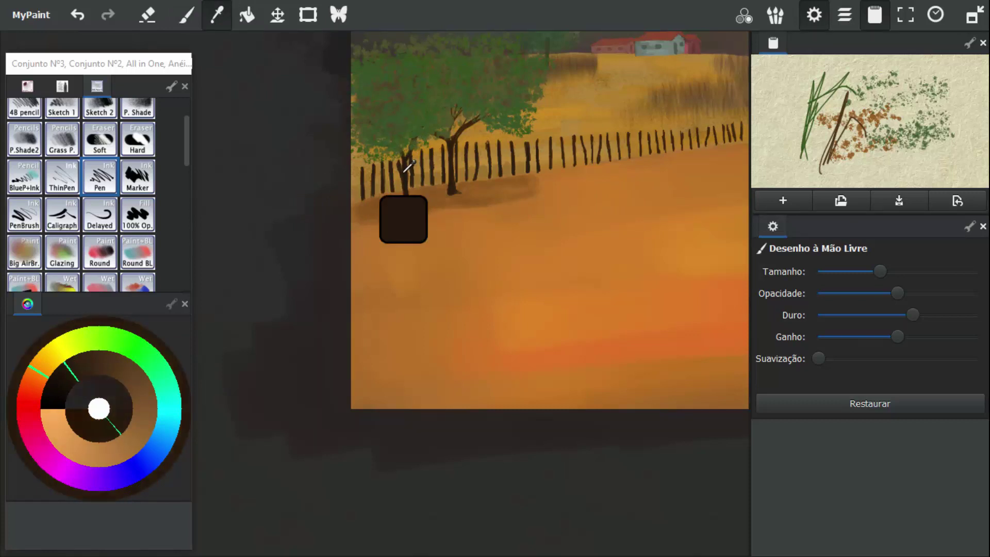
Draw a thin dark brown trunk from the orange field up across the fence, curving left beside the painting's rightmost distant tree.
left_click(198, 12)
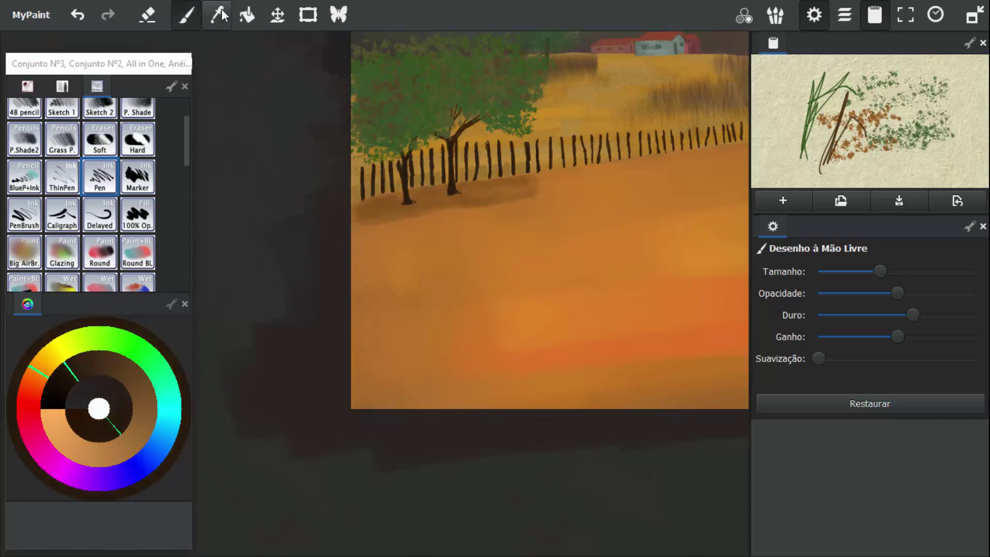
mouse_move(523, 184)
left_mouse_down()
mouse_move(395, 196)
mouse_move(287, 250)
left_mouse_up()
left_click_drag(579, 180, 420, 201)
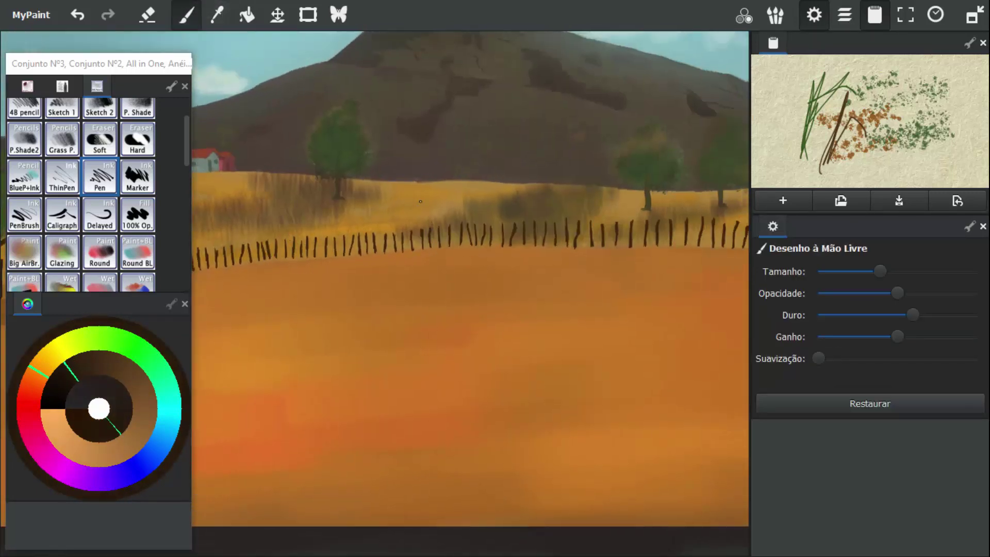
mouse_move(597, 241)
left_mouse_down()
mouse_move(562, 248)
mouse_move(510, 228)
left_mouse_up()
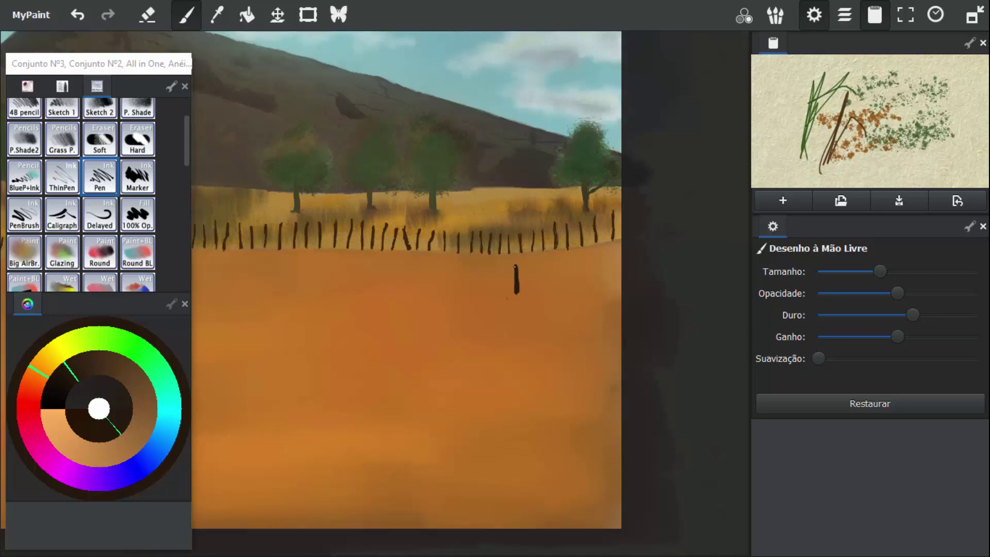
left_click_drag(516, 263, 514, 251)
left_click_drag(497, 217, 489, 199)
Hide the panels, then extend the new trunk's tip up to the left and thicken its upper section.
key("Tab")
scroll(523, 223, "up", 3)
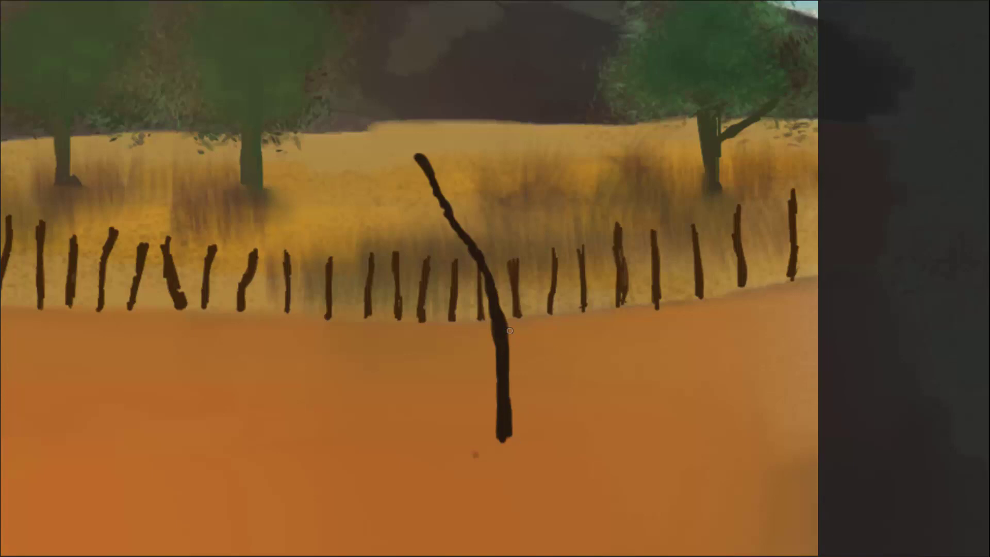
left_click(410, 144)
mouse_move(416, 163)
left_mouse_down()
mouse_move(411, 146)
mouse_move(456, 217)
left_mouse_up()
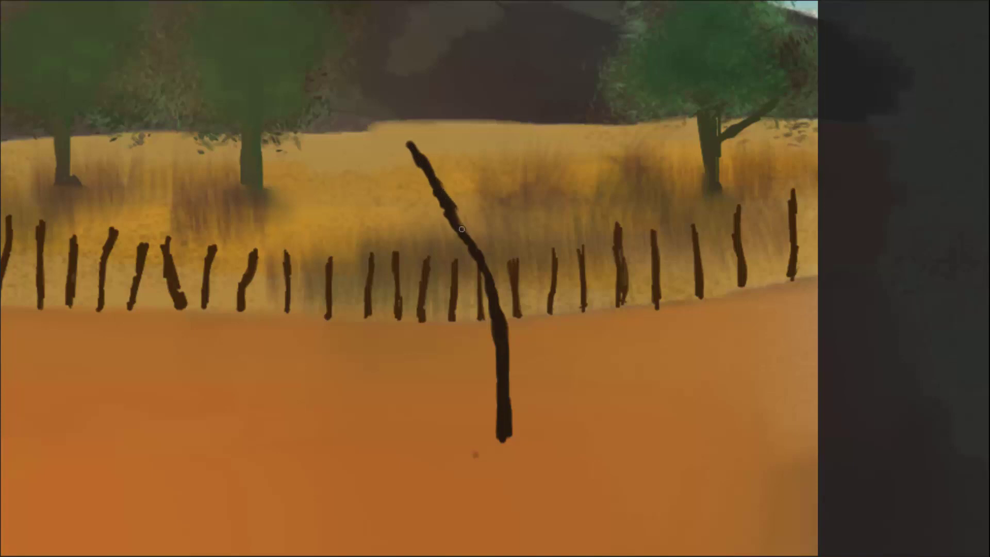